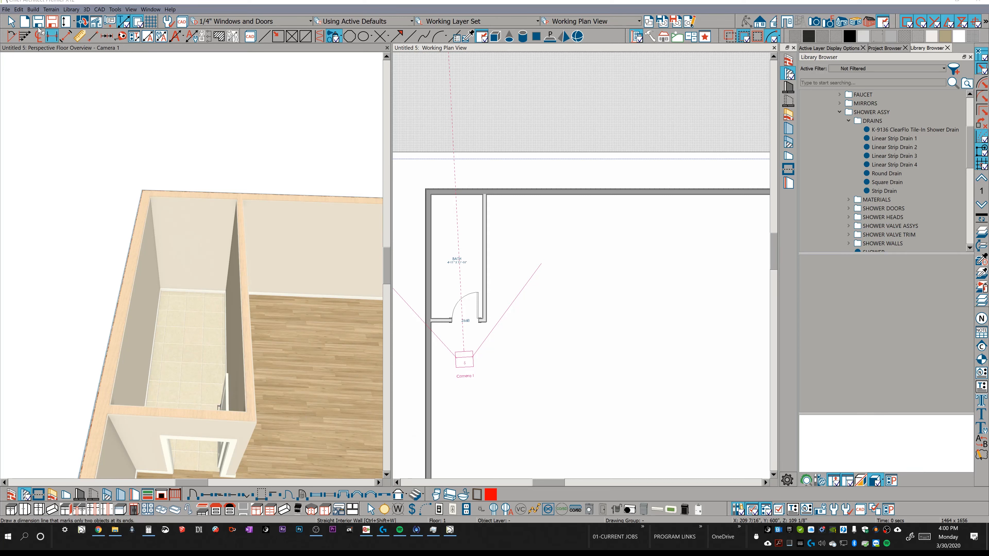
Draw a straight glass pony wall across the full width of the bath, between its two side walls.
left_click(32, 11)
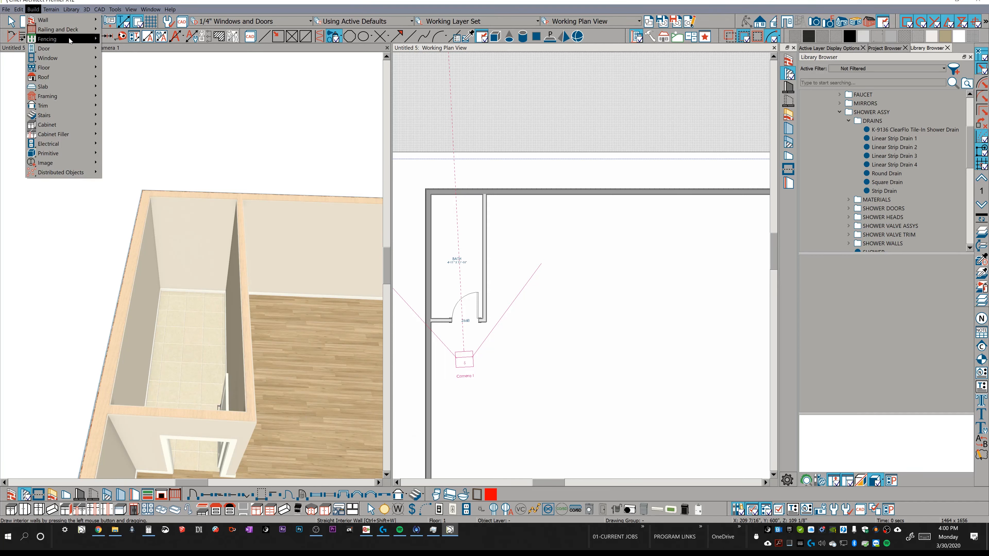
mouse_move(69, 23)
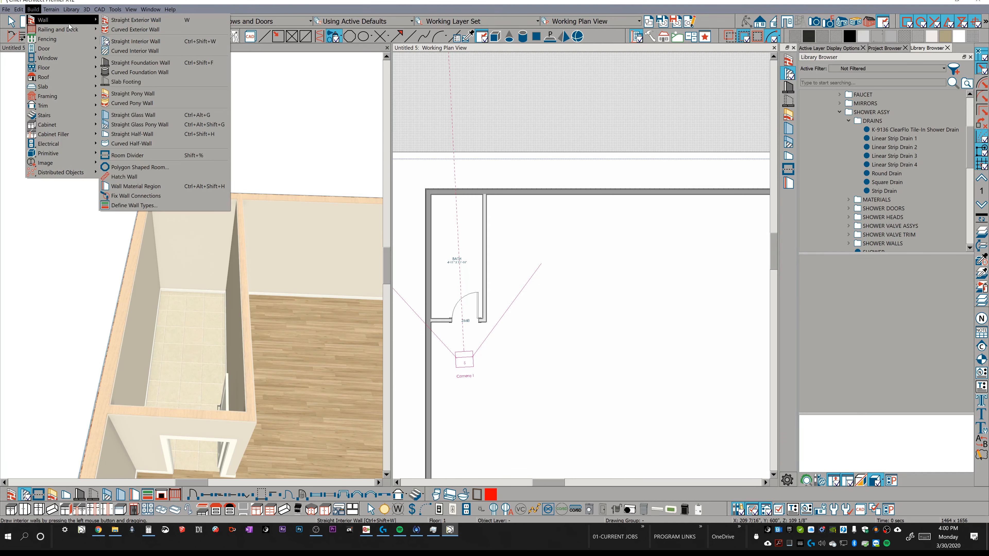
left_click(150, 125)
left_click_drag(484, 230, 429, 229)
scroll(467, 207, "up", 1)
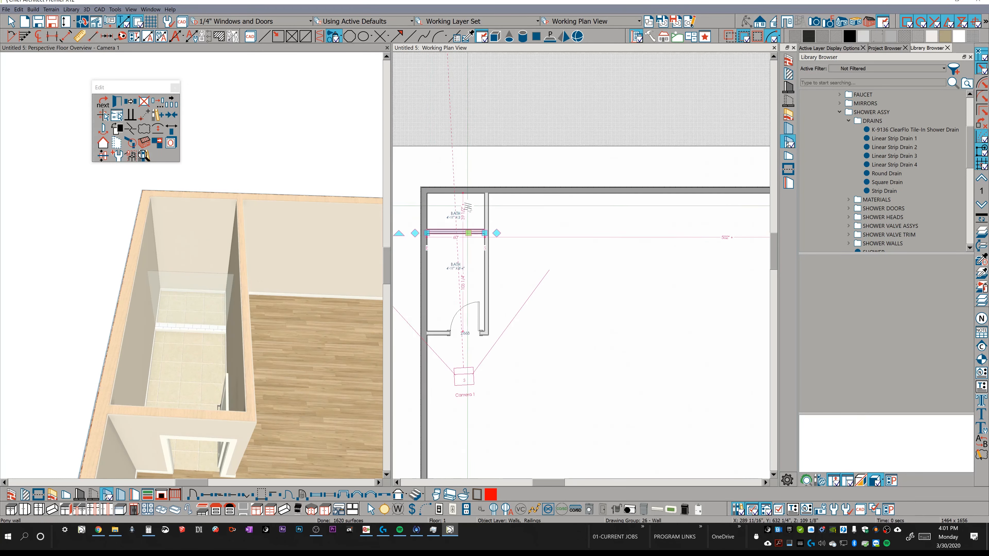
Set the distance between the glass pony wall and the bath's back wall to 30 inches.
scroll(467, 207, "up", 3)
left_click(464, 218)
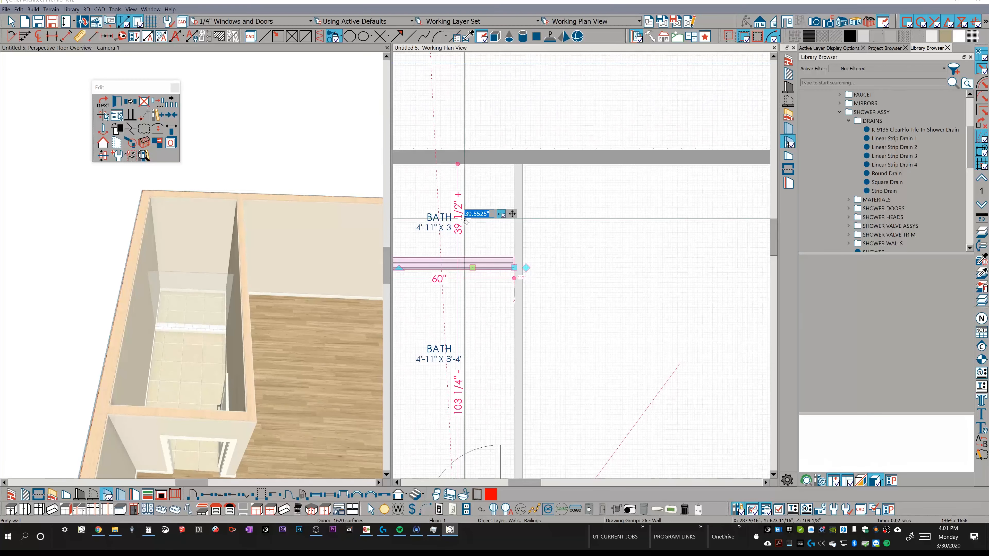
type("30")
key("Return")
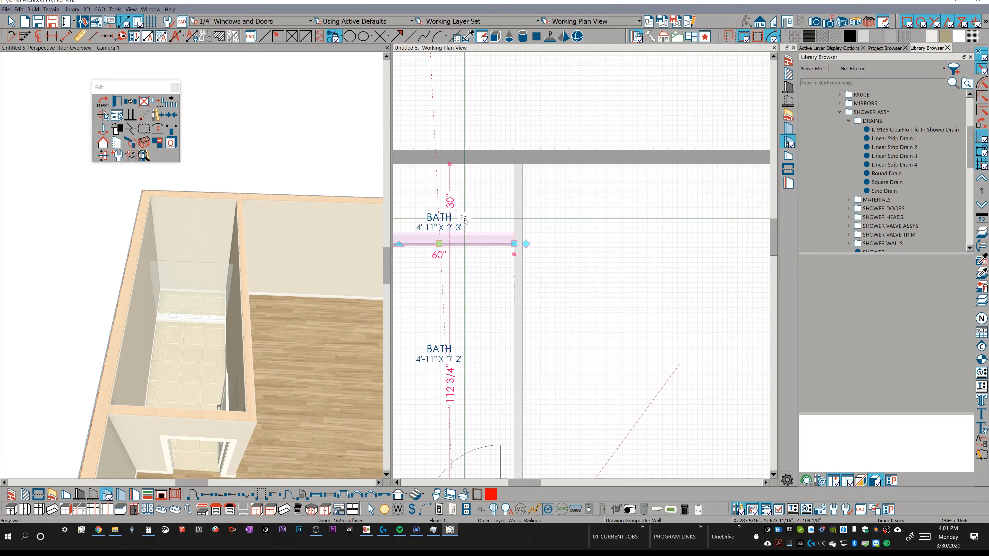
Open the glass pony wall's specification and inspect its 3D preview from the exterior and interior sides.
scroll(558, 238, "down", 1)
middle_click_drag(557, 236, 654, 304)
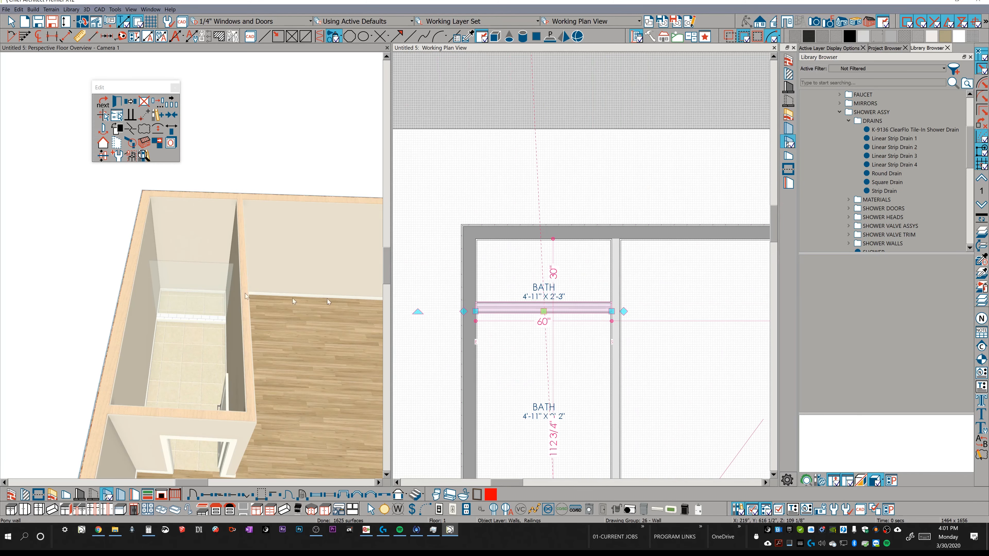
scroll(588, 308, "up", 3)
middle_click_drag(569, 270, 616, 279)
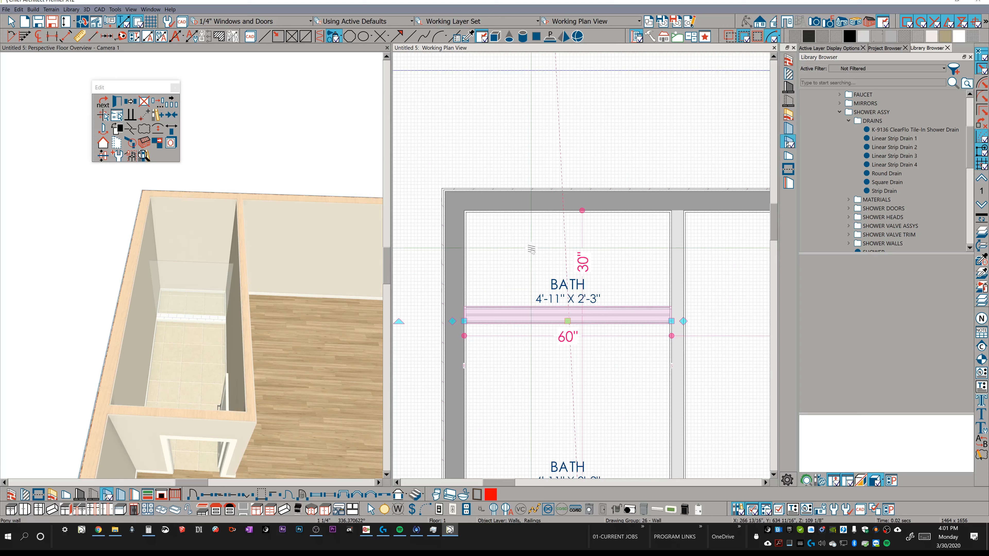
left_click(117, 115)
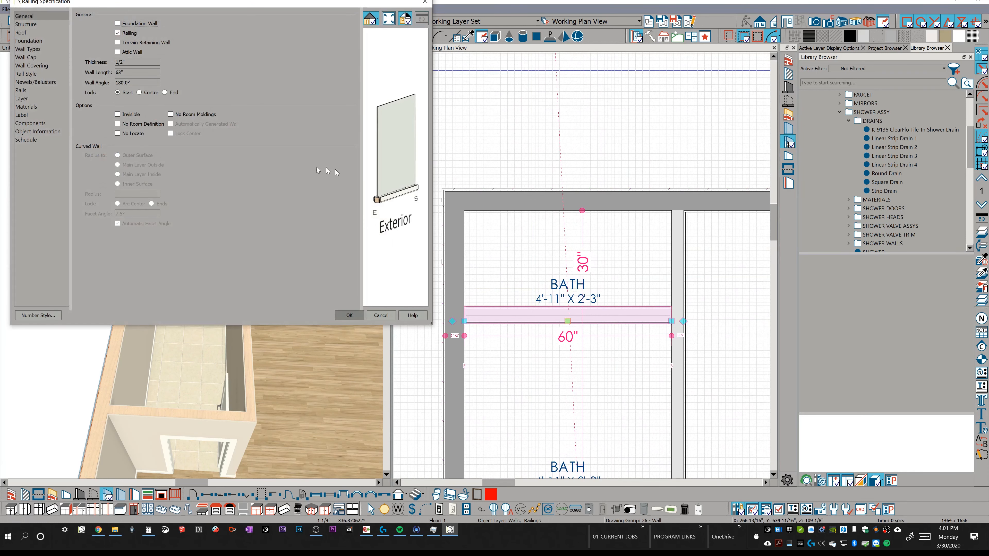
left_click_drag(394, 195, 487, 214)
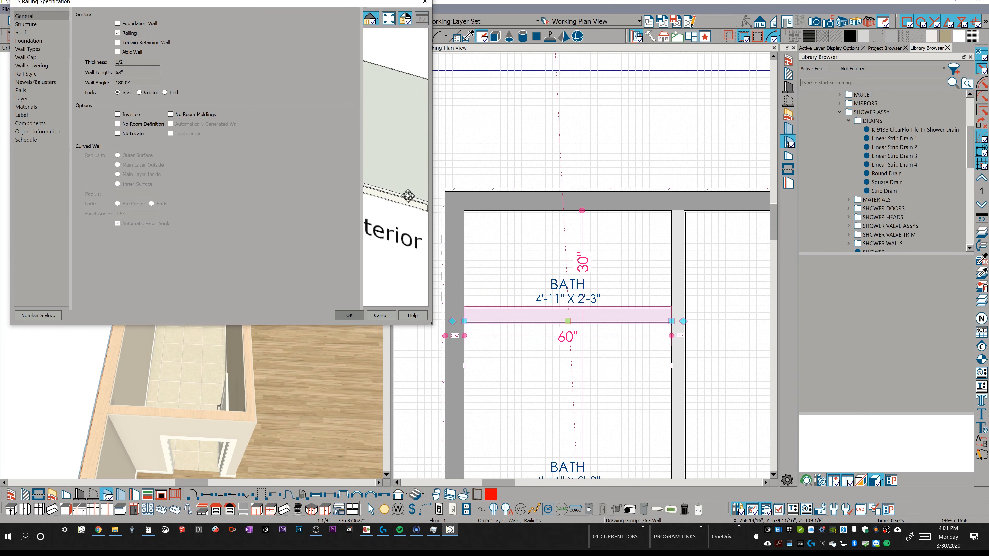
scroll(407, 195, "down", 2)
mouse_move(407, 194)
left_mouse_down()
mouse_move(411, 177)
mouse_move(375, 150)
mouse_move(400, 203)
mouse_move(426, 216)
mouse_move(309, 148)
left_mouse_up()
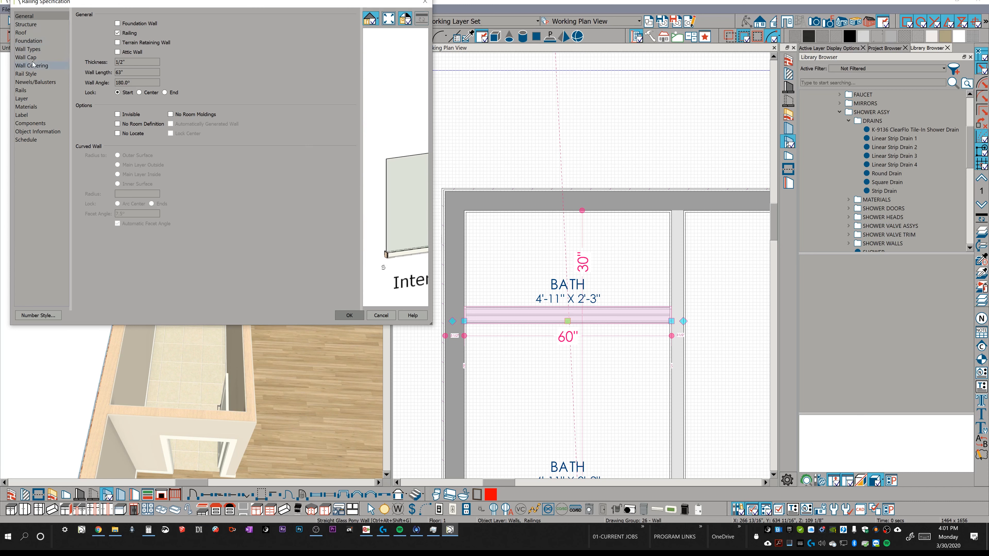
Review the pony wall's wall type settings and the material layers of its lower tiled wall type.
left_click(33, 50)
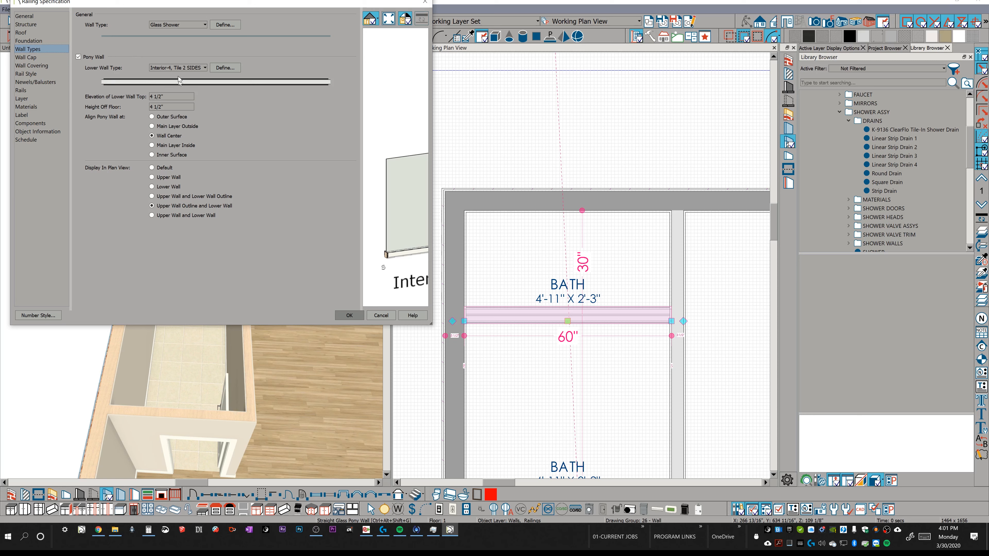
left_click(216, 68)
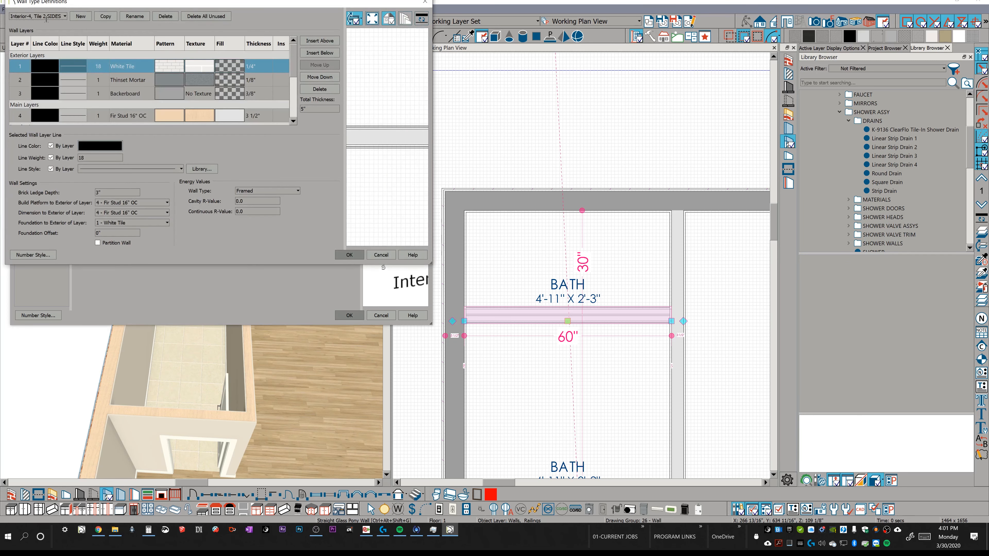
scroll(194, 102, "down", 1)
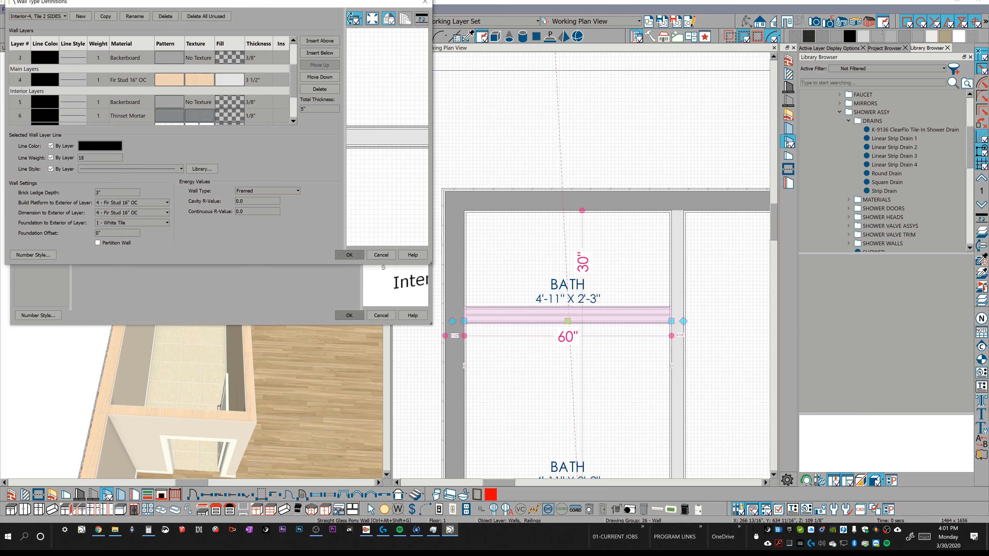
scroll(164, 89, "down", 1)
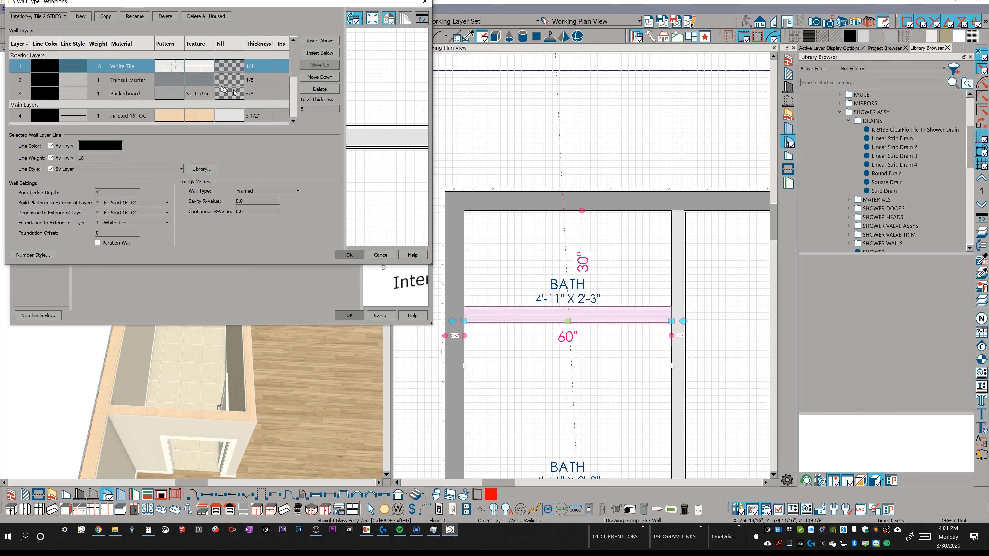
left_click(357, 254)
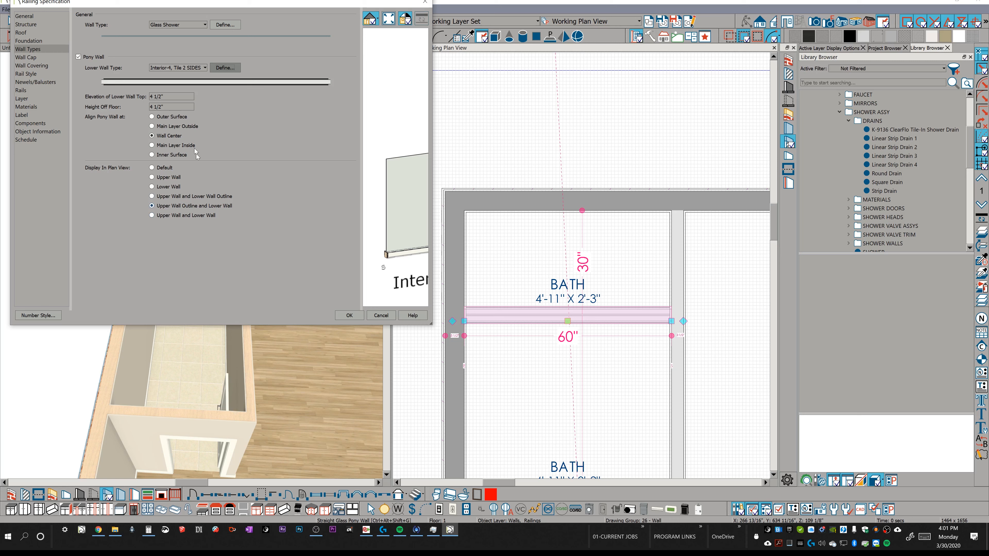
Review the pony wall's wall cap profile and its newel, railing height and panel settings, and close the specification.
left_click(28, 58)
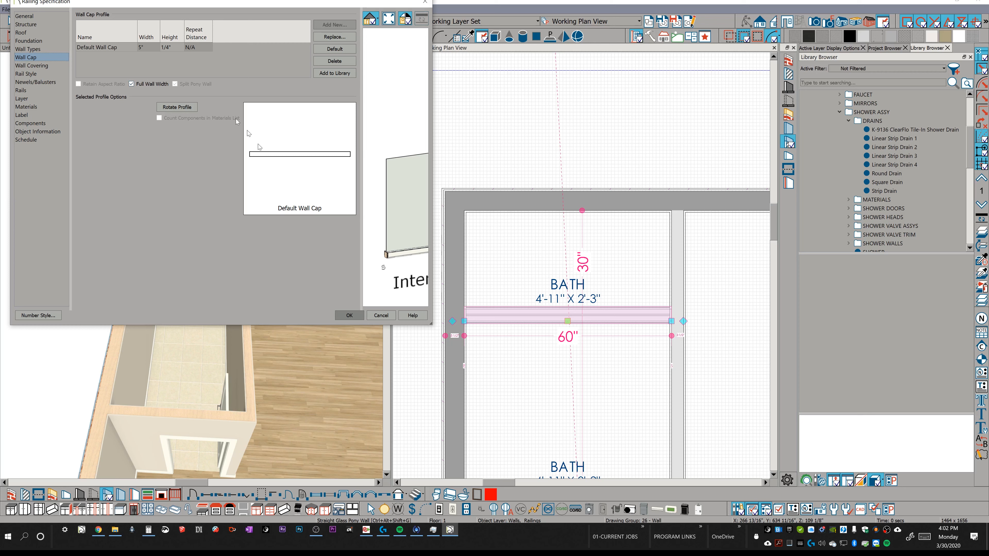
left_click(36, 82)
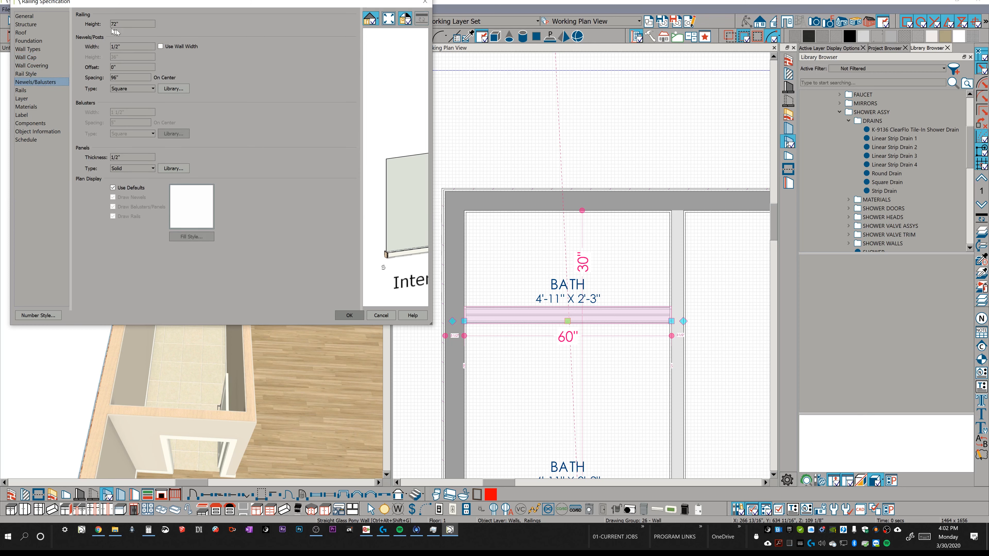
key("Tab")
left_click(349, 315)
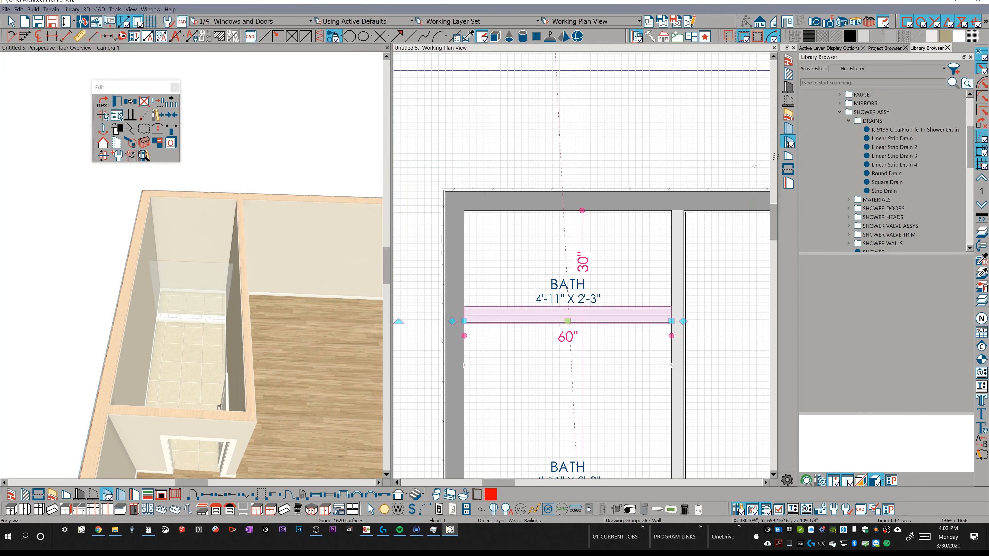
Find the saved Pony wall, Glass Shower item in the library's SHOWER WALLS folder and return to object selection.
left_click(854, 123)
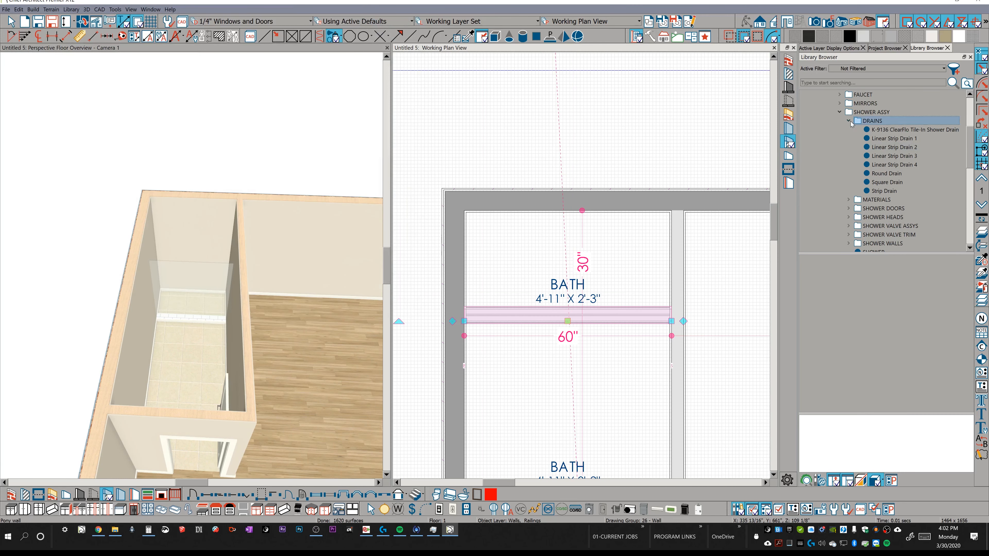
left_click(850, 121)
scroll(853, 128, "up", 2)
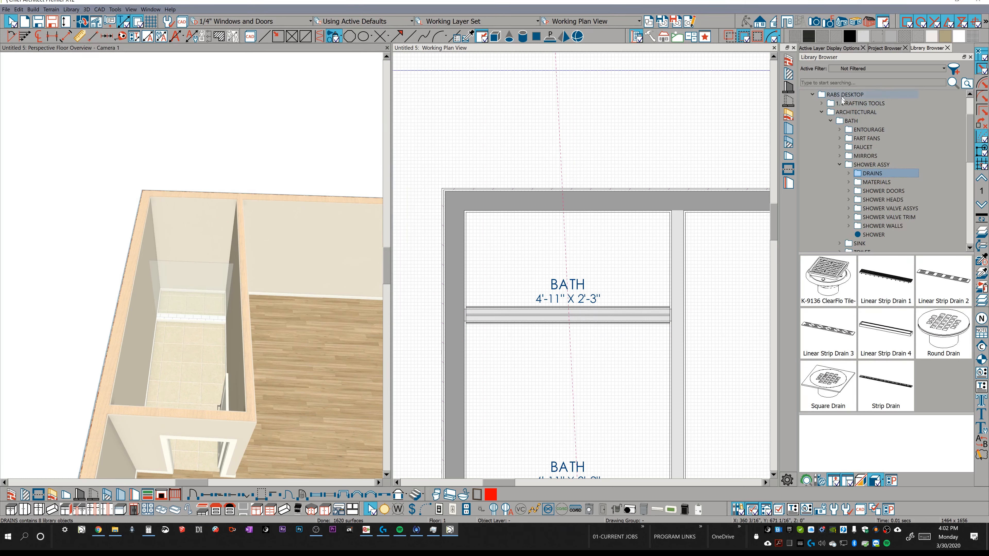
scroll(882, 165, "down", 1)
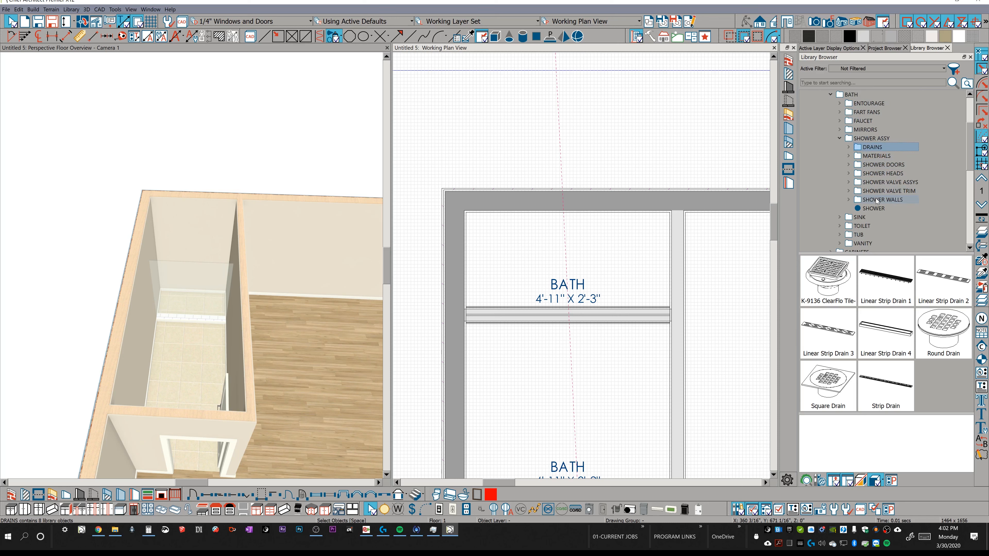
left_click(849, 199)
left_click(895, 209)
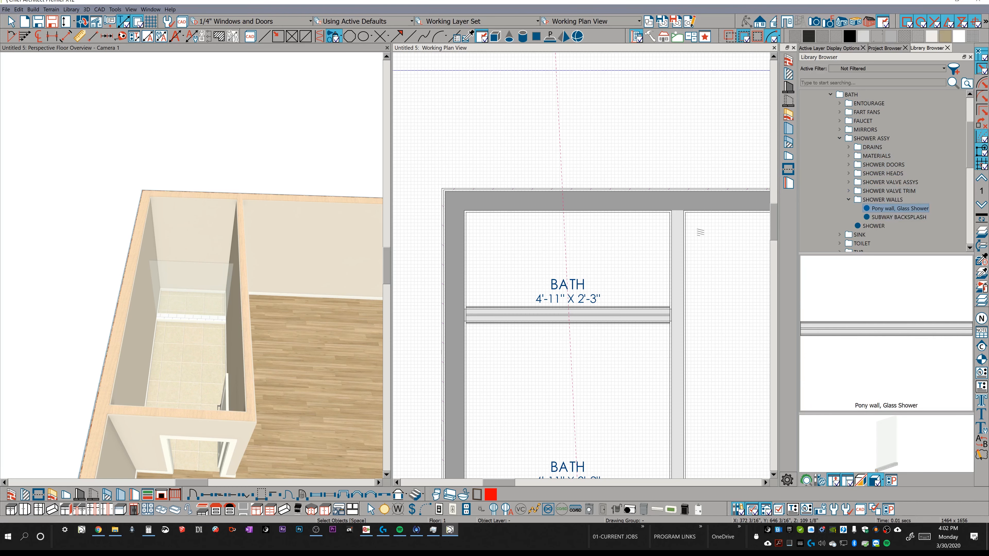
scroll(605, 267, "down", 1)
middle_click_drag(608, 267, 584, 233)
key("space")
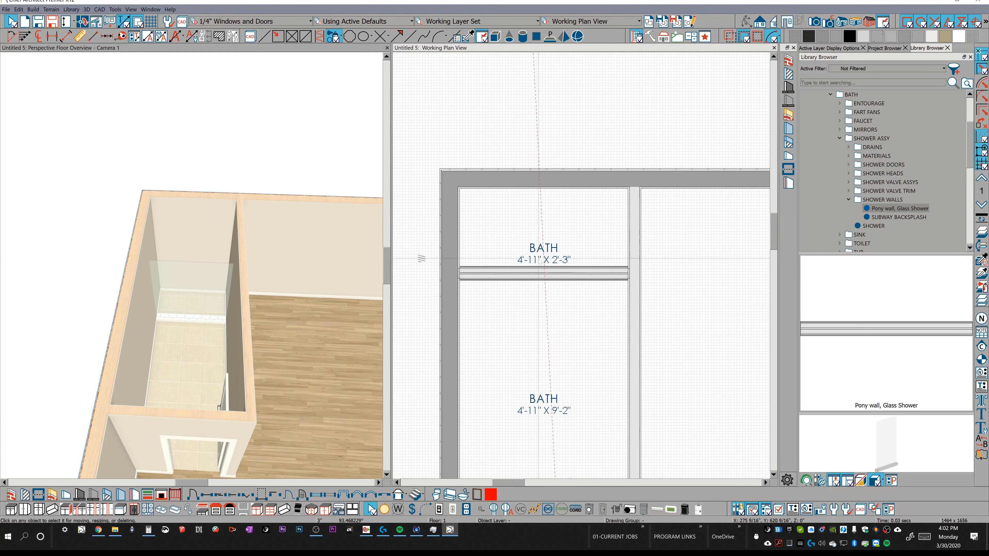
Examine the tiled shower curb and glass panel up close in the 3D camera view.
middle_click_drag(229, 252, 255, 259)
scroll(255, 260, "up", 2)
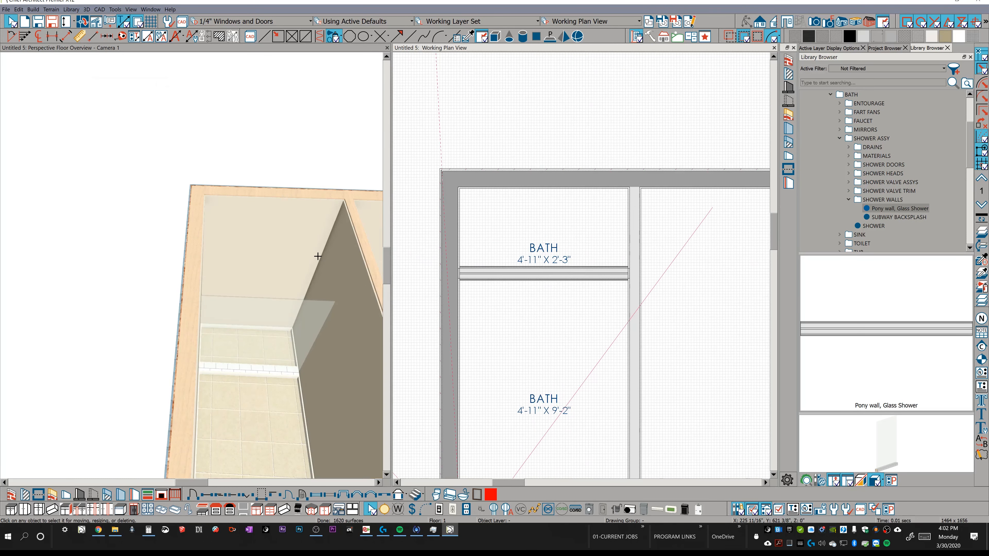
left_click(309, 253)
scroll(306, 251, "up", 3)
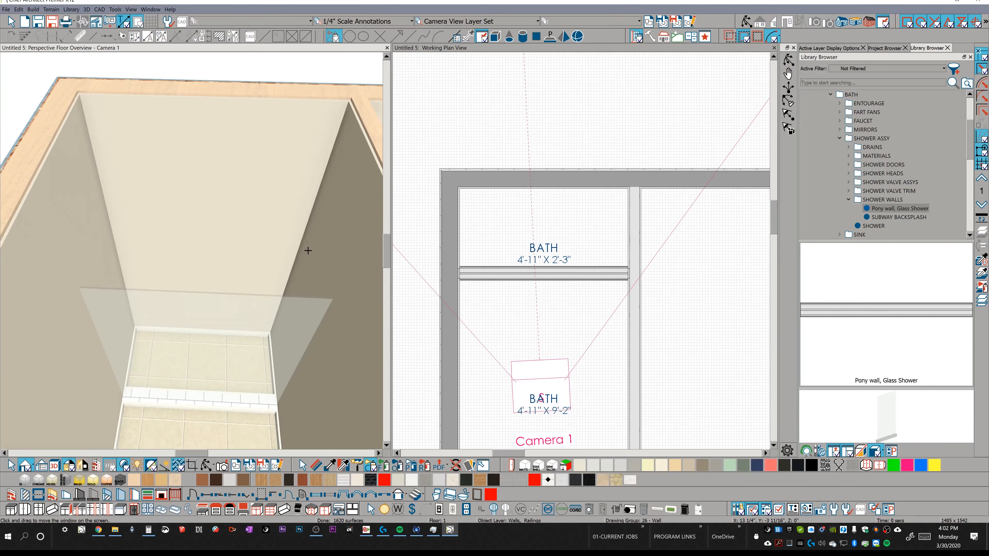
scroll(305, 249, "down", 5)
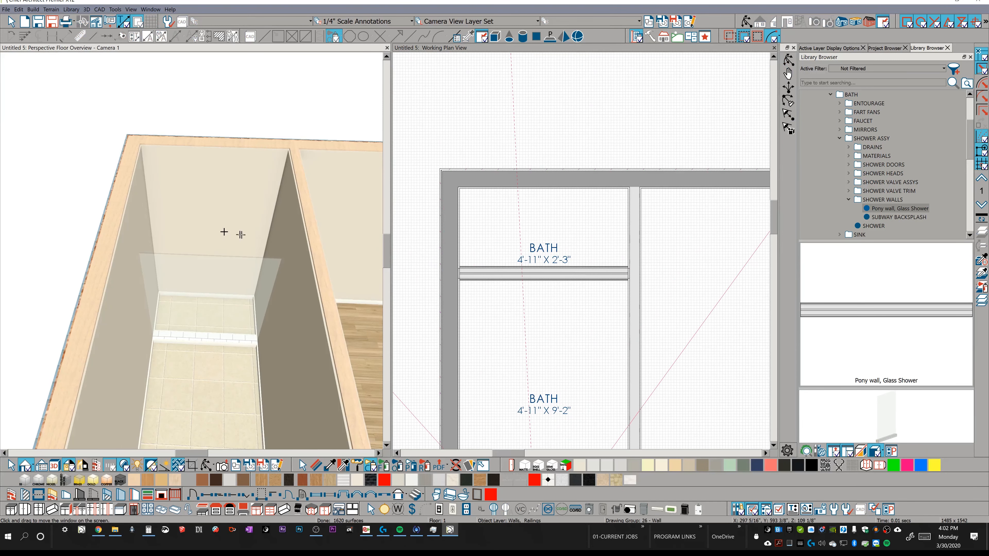
scroll(241, 247, "up", 3)
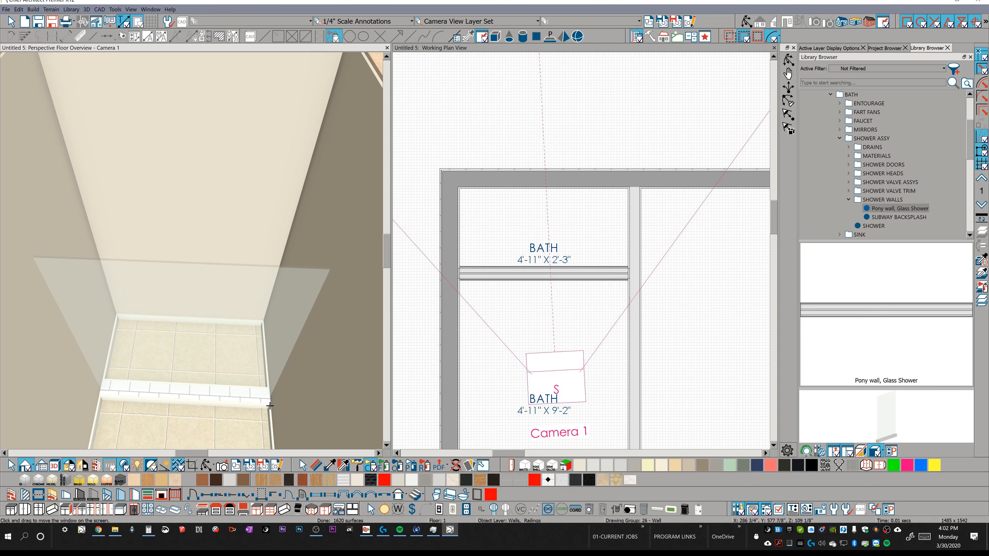
scroll(243, 364, "down", 3)
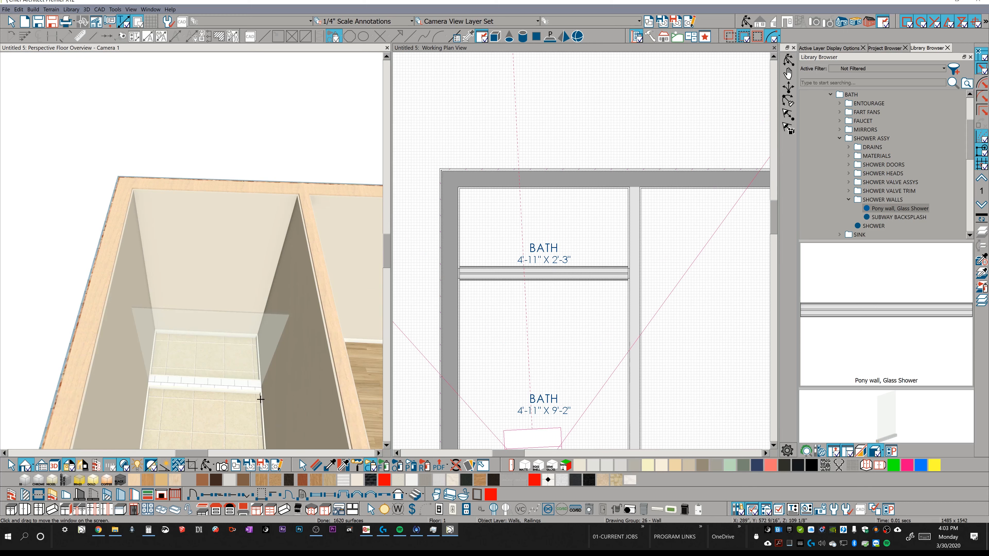
Add a custom backsplash covering the back wall inside the shower.
left_click(248, 509)
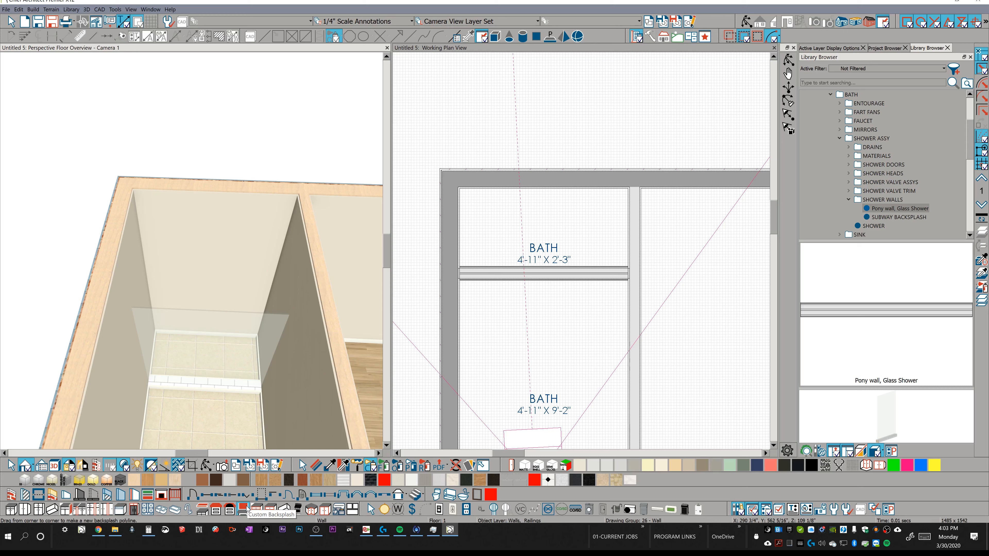
left_click(247, 507)
left_click_drag(159, 225, 176, 240)
left_click(190, 254)
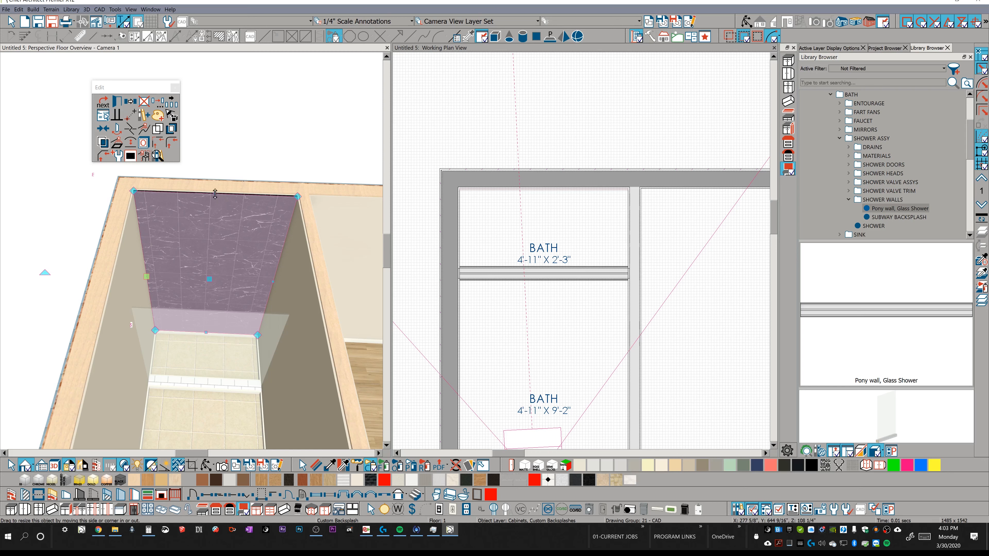
Lower the top edge of the back wall's backsplash by 12 inches.
left_click_drag(215, 193, 217, 215)
key("Tab")
type("12")
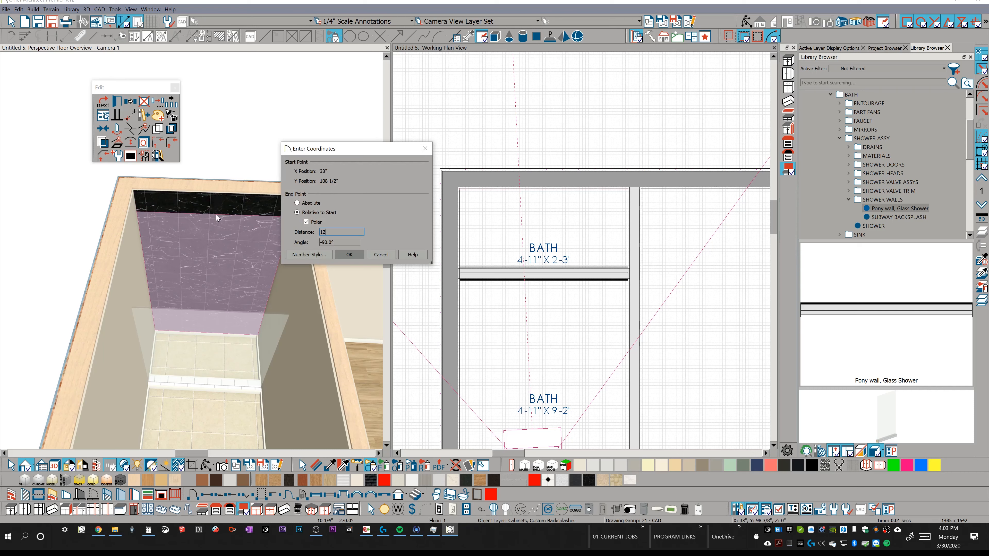
key("Return")
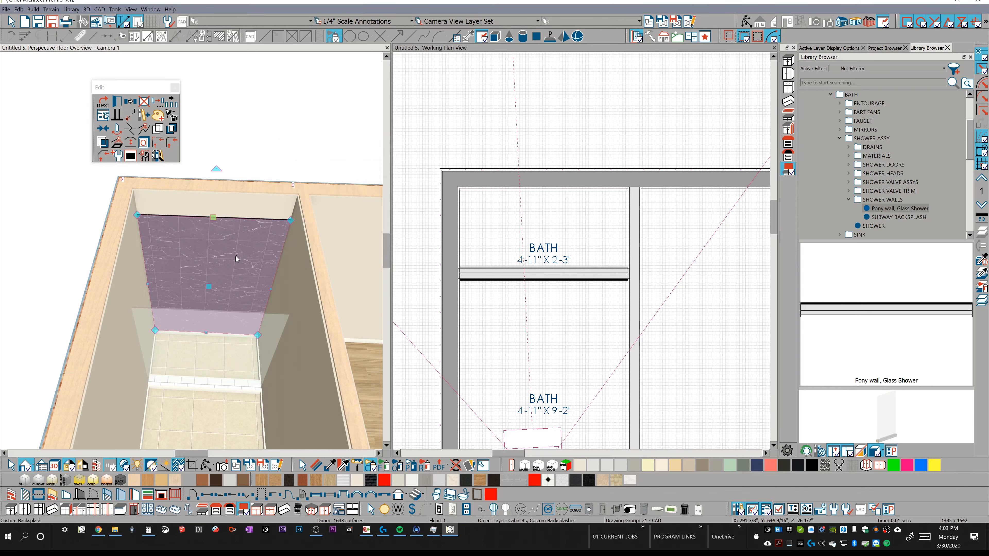
Add a custom backsplash to the bath's long exterior side wall.
middle_click_drag(185, 241, 190, 274)
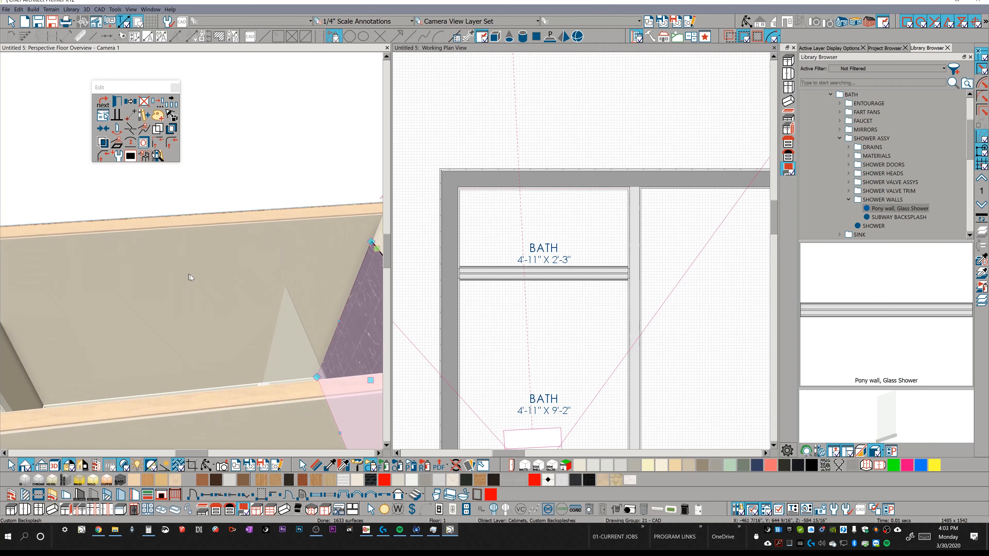
left_click(314, 254)
left_click(305, 259)
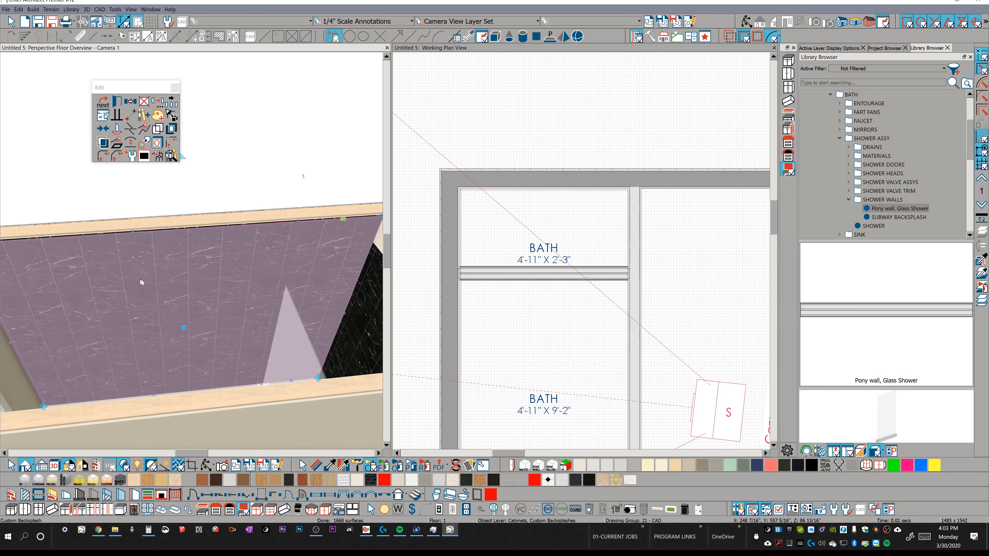
middle_click_drag(187, 280, 172, 252)
left_click_drag(152, 242, 230, 275)
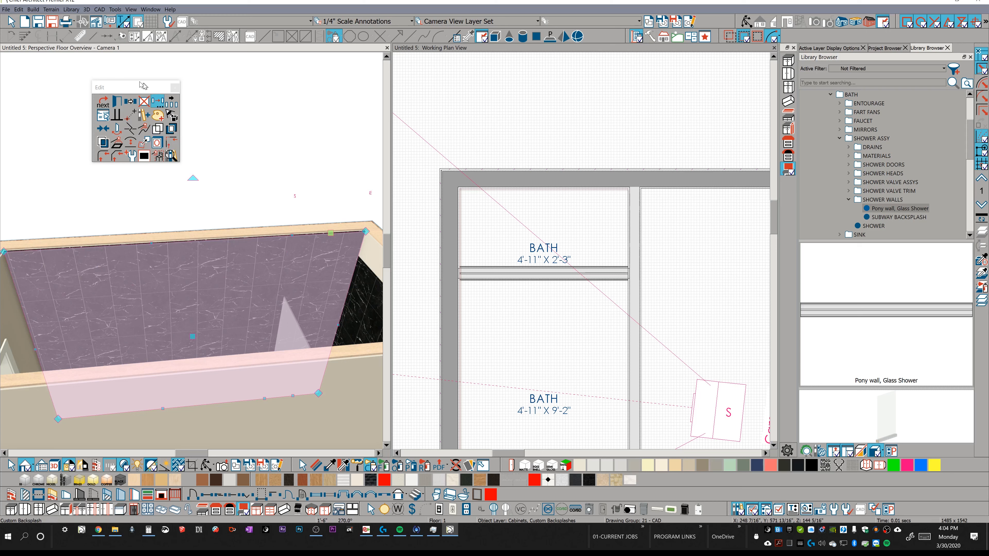
Remove the unnecessary breaks from the side wall backsplash's outline and lower its top edge by 12 inches.
left_click_drag(140, 91, 152, 115)
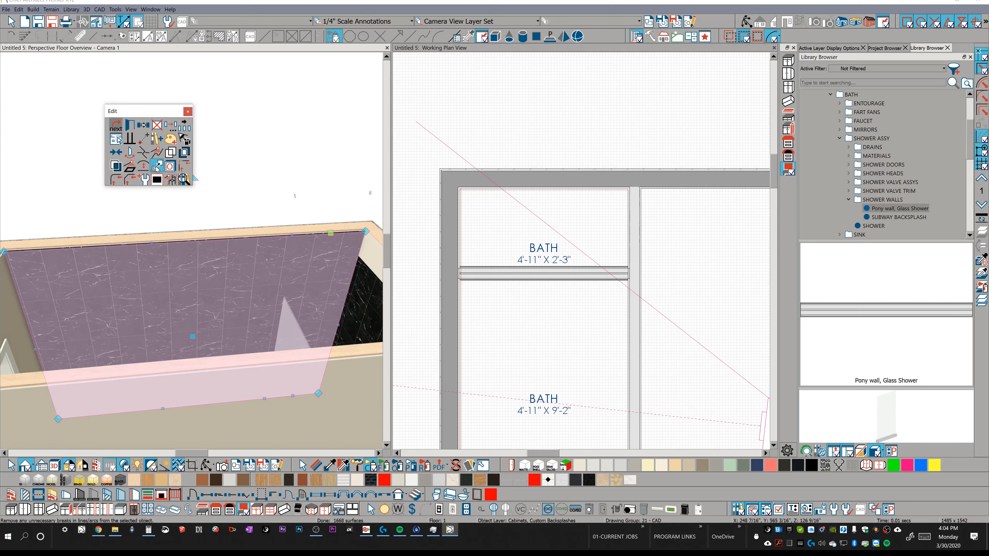
left_click(156, 169)
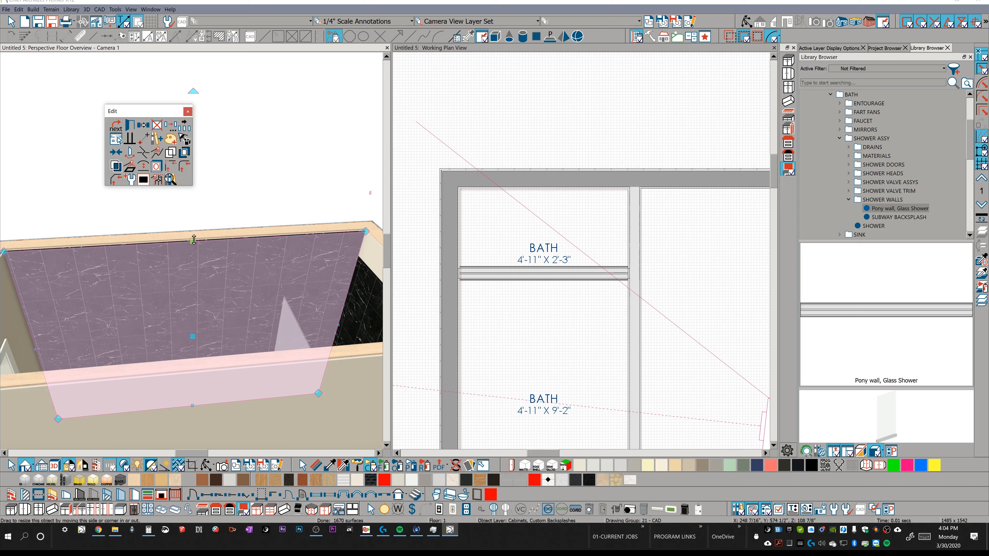
left_click_drag(190, 242, 228, 257)
key("Tab")
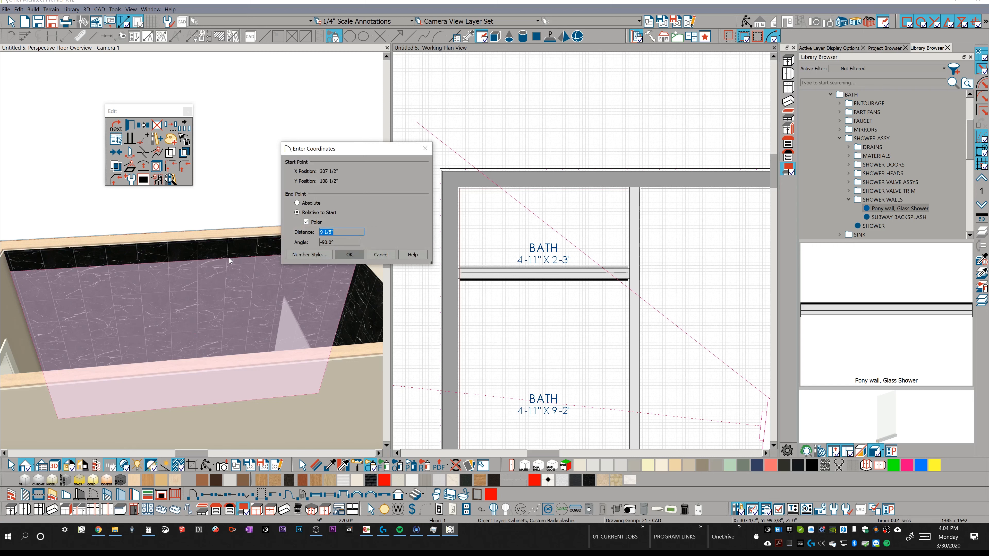
type("12")
key("Return")
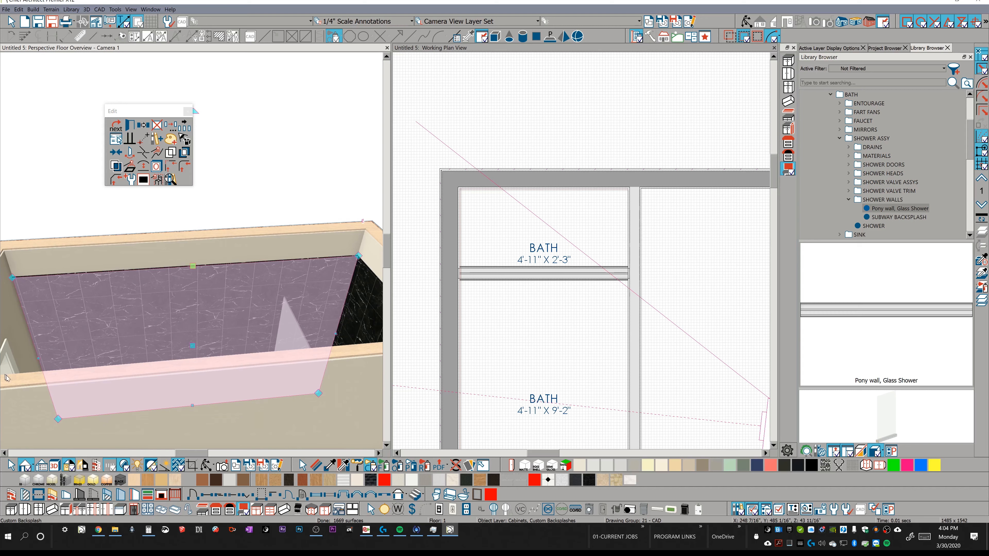
Shorten the side wall's backsplash so that it ends just outside the shower curb.
middle_click_drag(37, 357, 45, 322)
left_click_drag(45, 321, 254, 308)
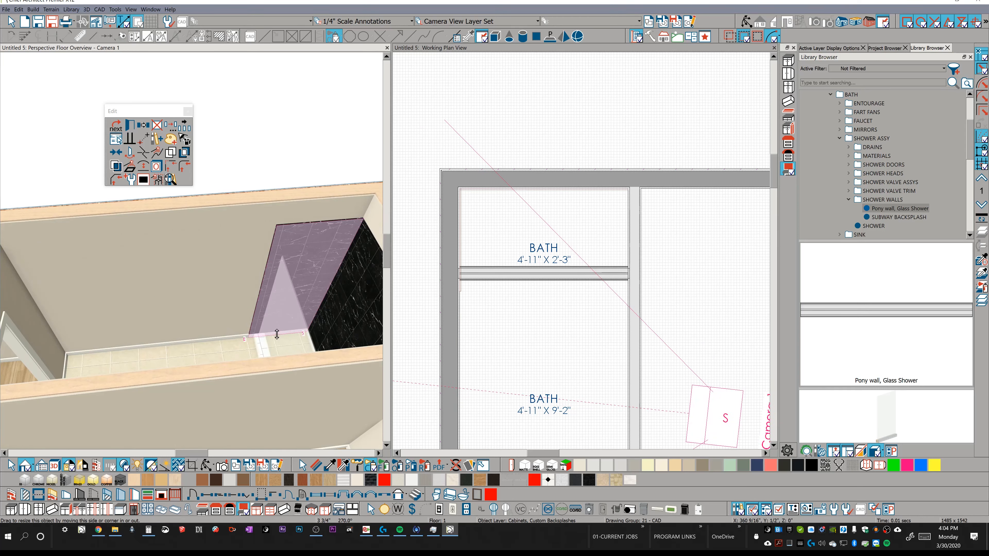
Adjust the bottom edge of the back wall's backsplash to meet the shower floor.
left_click(331, 316)
middle_click_drag(331, 316, 208, 376)
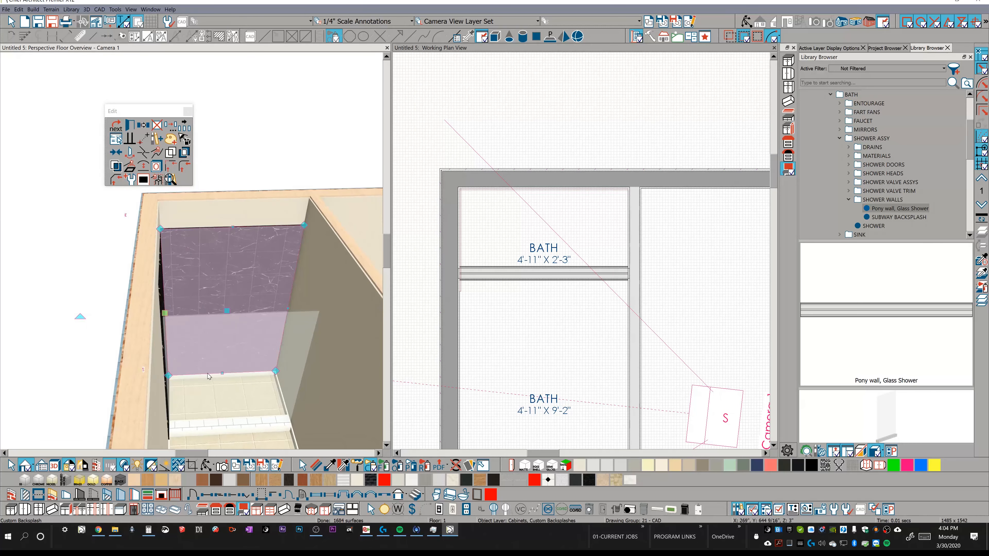
left_click(220, 377)
left_click_drag(222, 379, 219, 378)
middle_click_drag(205, 364, 143, 287)
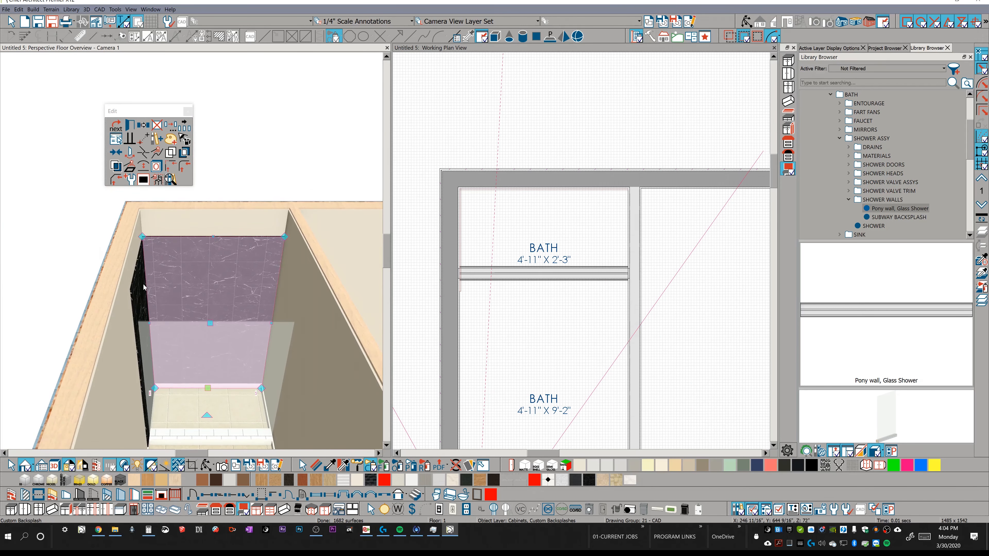
Review the material layer settings in the side wall backsplash's specification.
left_click(143, 286)
double_click(143, 284)
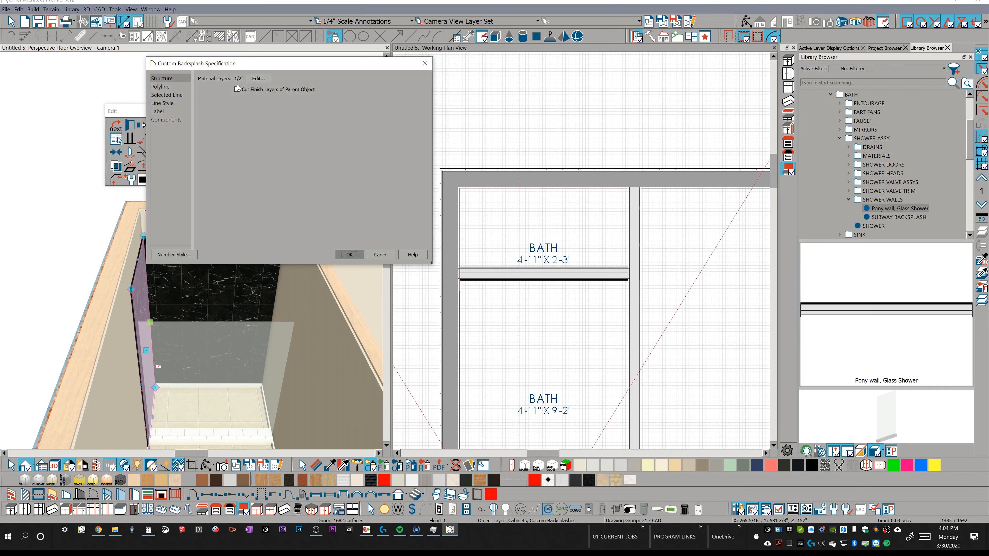
left_click(349, 254)
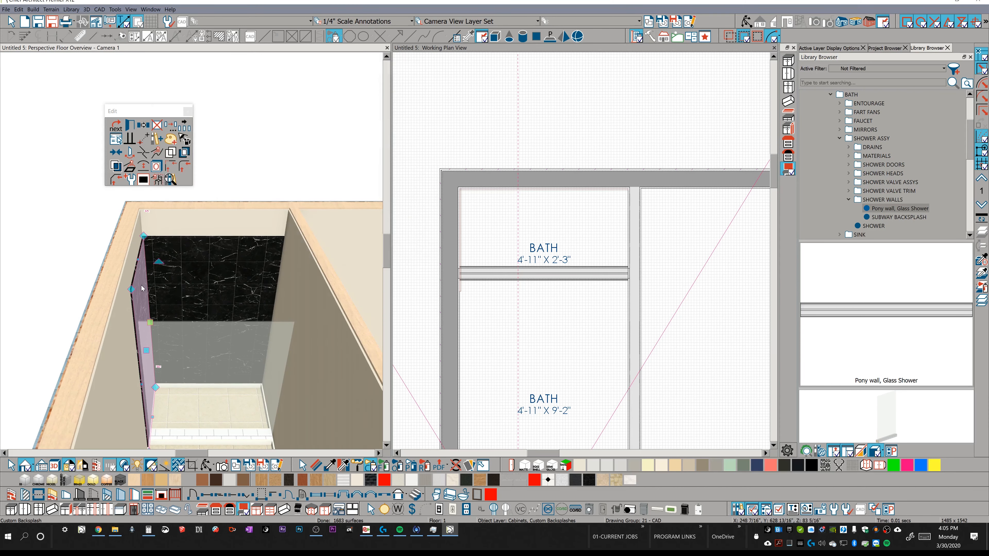
Mirror a copy of the side wall's backsplash onto the opposite shower wall.
left_click(140, 126)
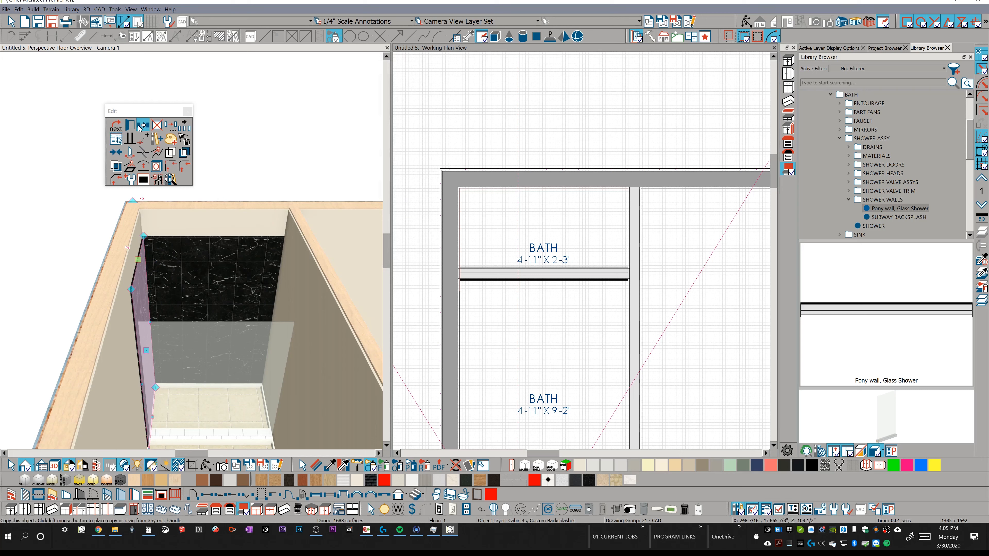
left_click(140, 127)
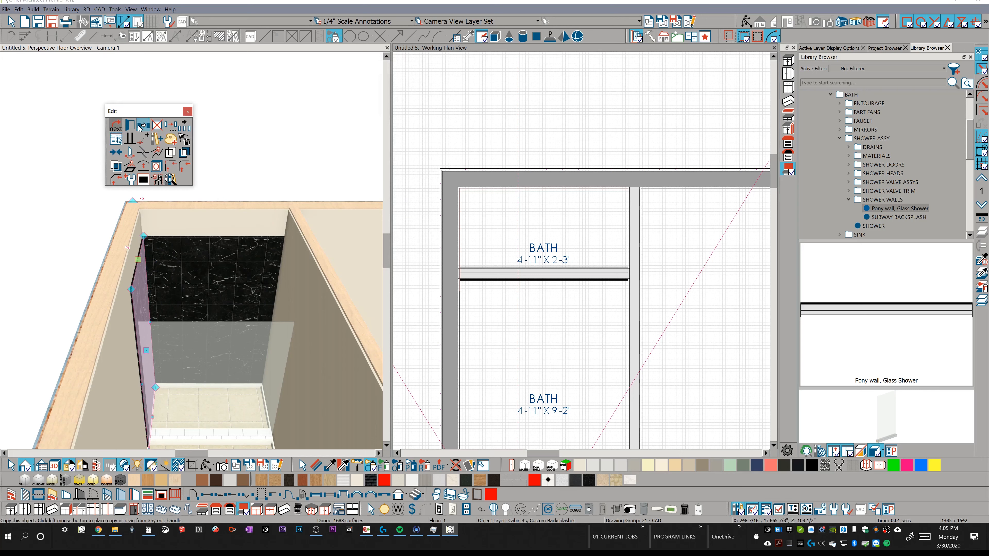
left_click(116, 169)
left_click(191, 398)
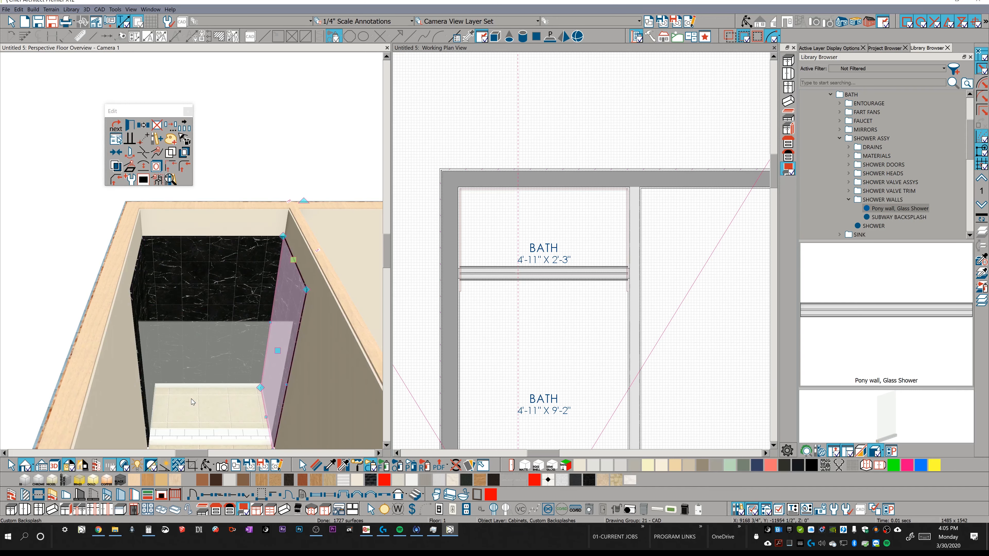
middle_click_drag(191, 399, 196, 422)
mouse_move(213, 300)
middle_mouse_down()
mouse_move(219, 313)
mouse_move(204, 311)
middle_mouse_up()
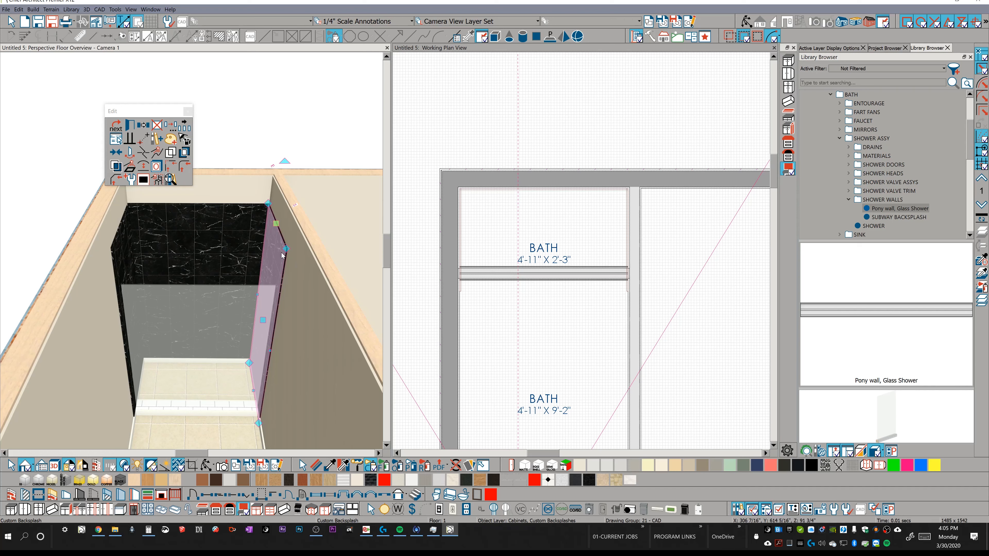
middle_click_drag(282, 278, 250, 249)
Copy the Bath room type in the default settings as a new room type named TEST SHOWER.
left_click(19, 8)
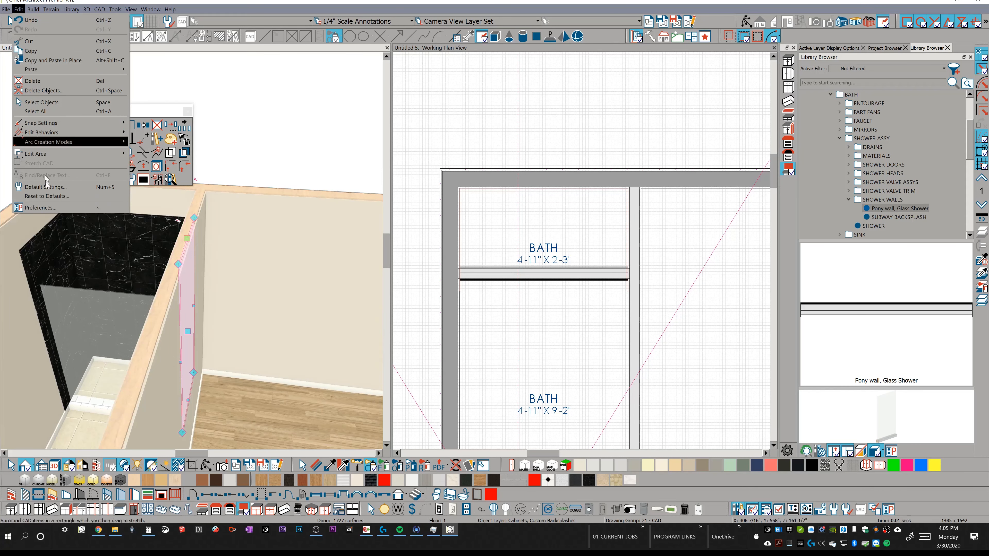
left_click(77, 188)
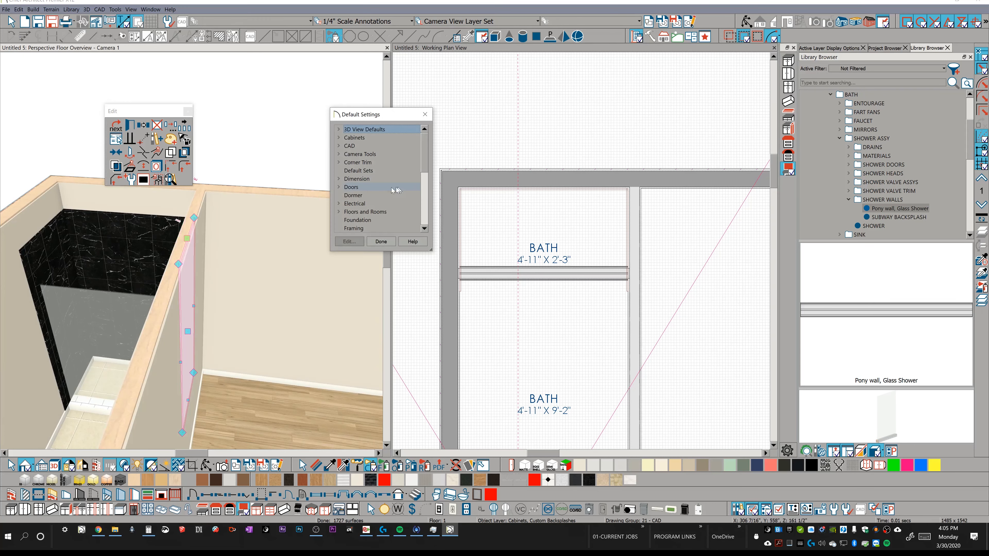
left_click(339, 212)
scroll(346, 213, "down", 1)
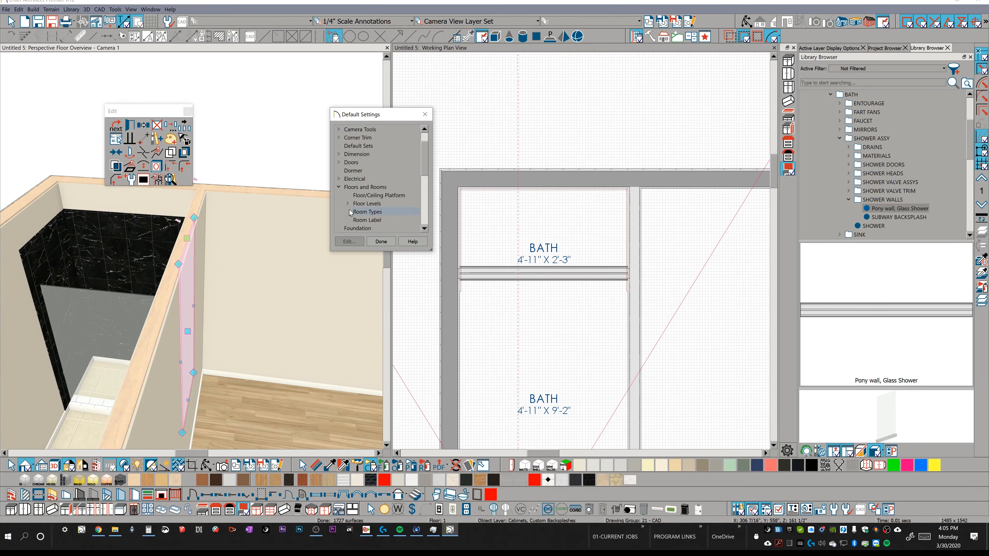
double_click(357, 211)
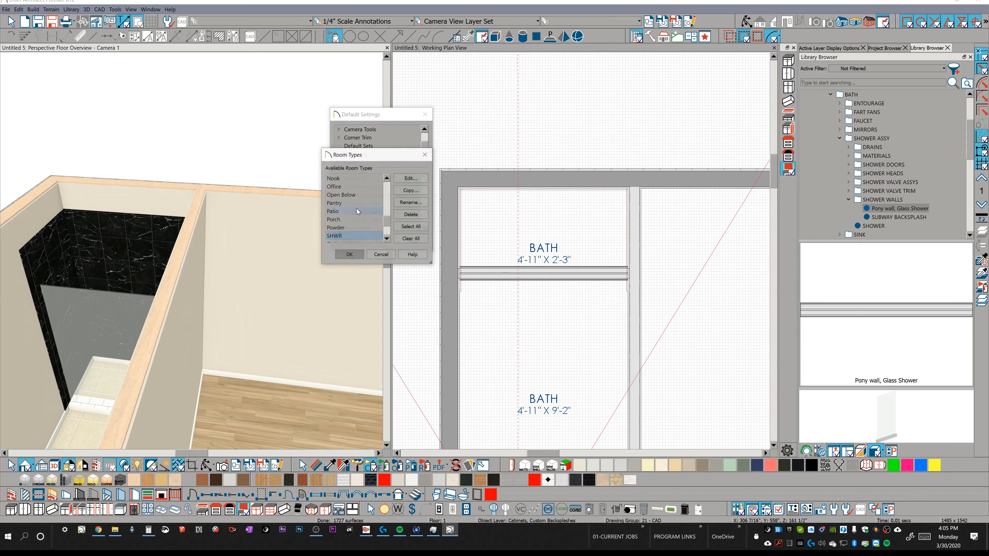
scroll(365, 229, "down", 1)
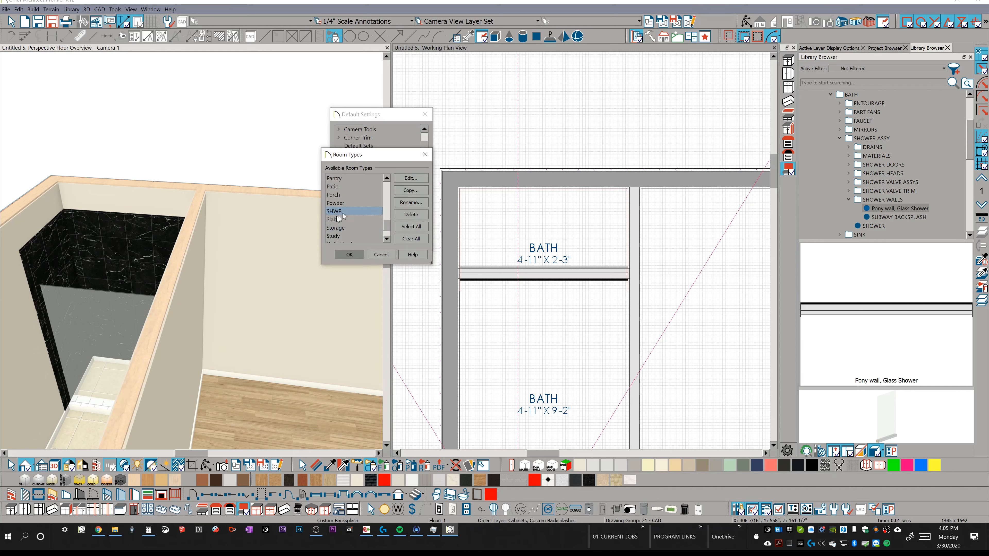
scroll(364, 221, "up", 5)
left_click(352, 195)
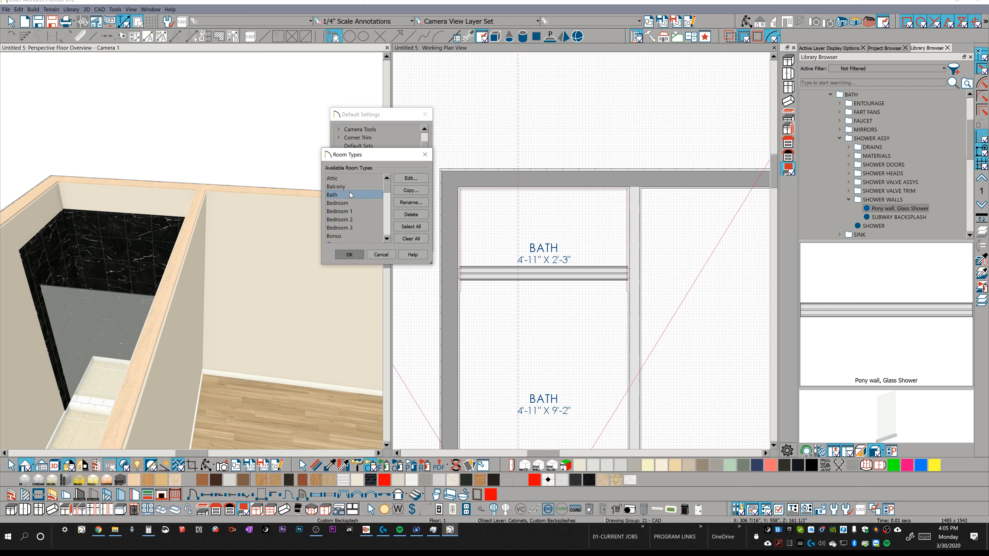
left_click(424, 190)
type("TES")
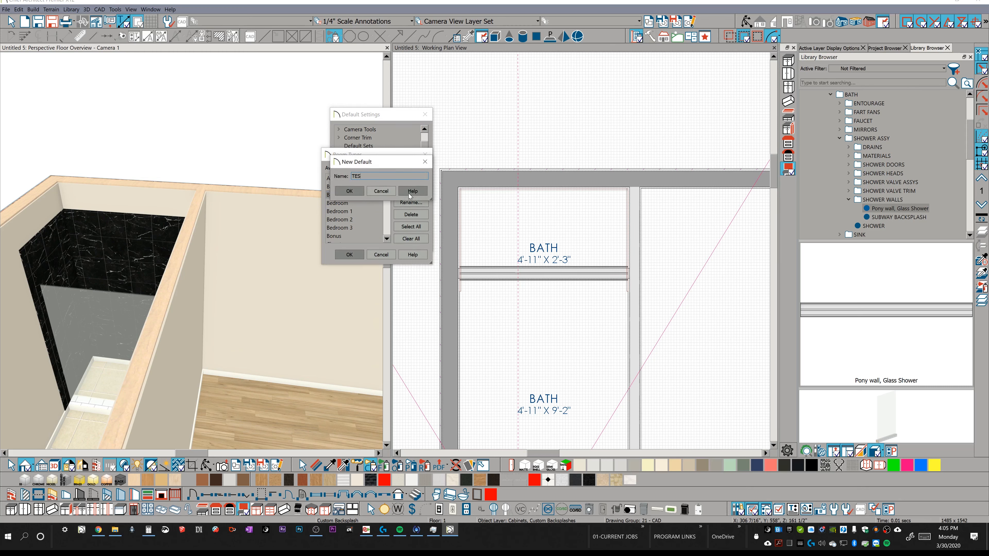
key("Return")
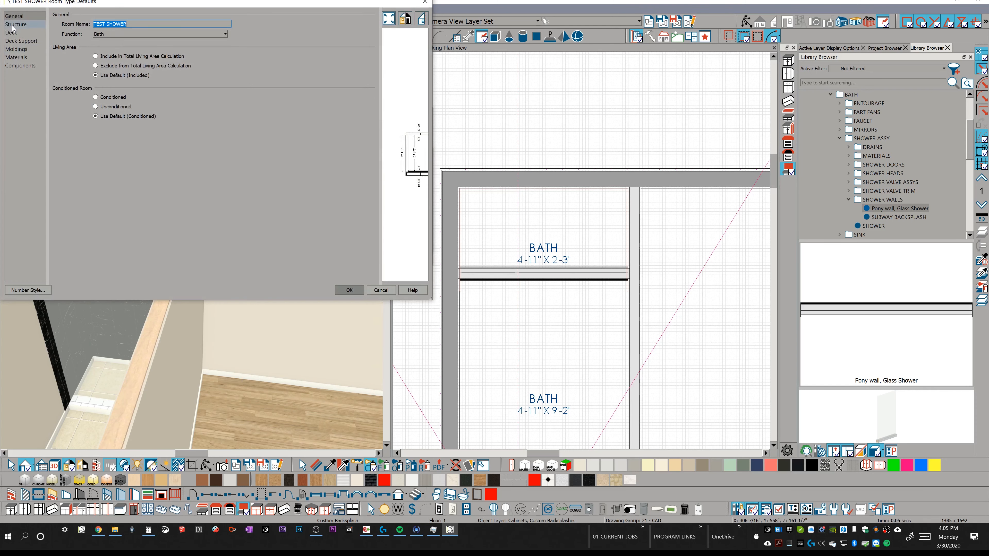
Set the bottom backerboard layer in the TEST SHOWER floor finish to a thickness of 2".
left_click(14, 25)
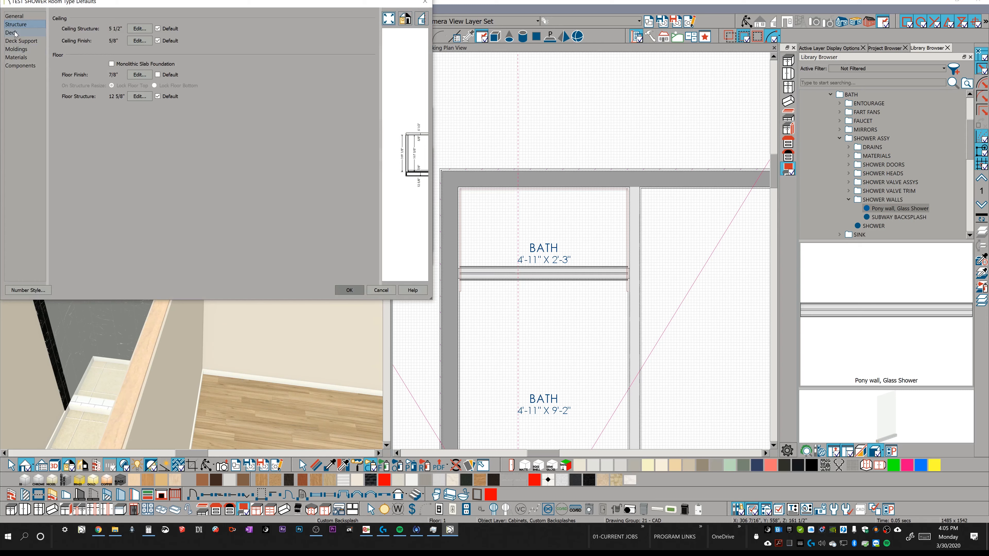
left_click(140, 75)
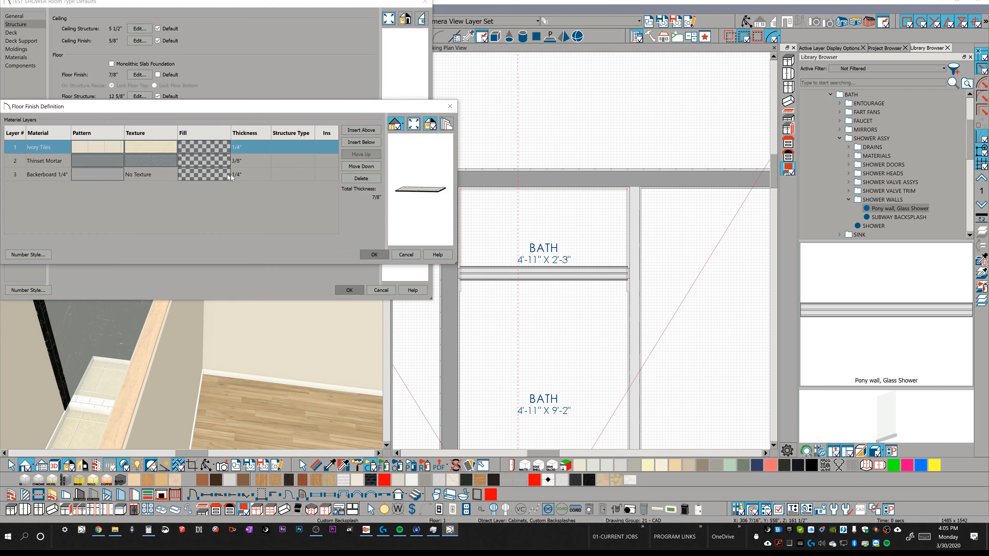
left_click(238, 174)
left_click(238, 174)
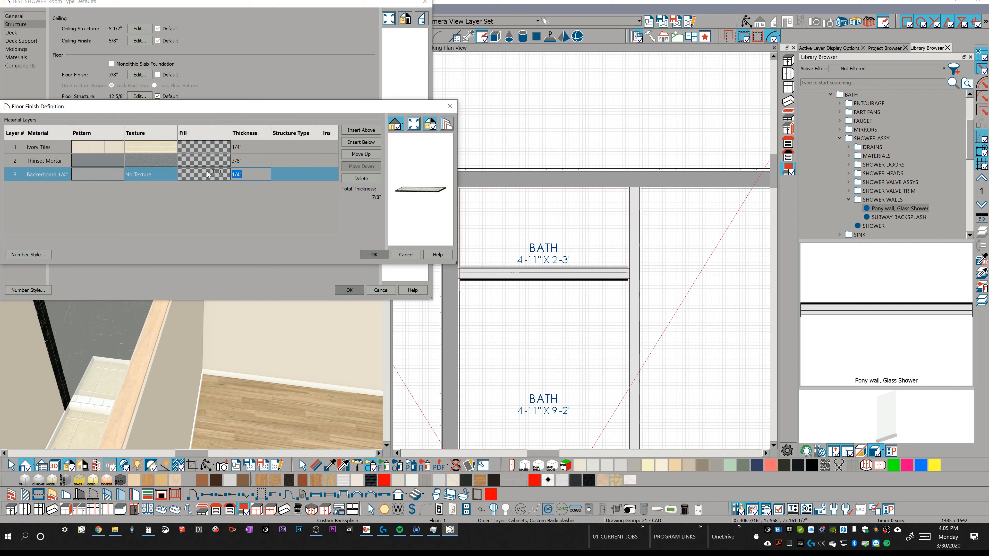
type("2\"")
key("Return")
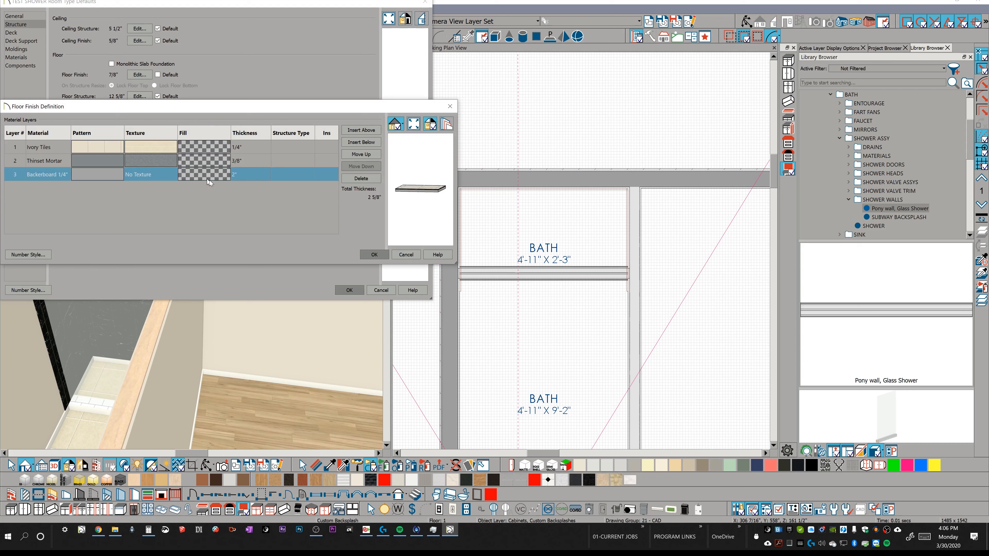
left_click(374, 255)
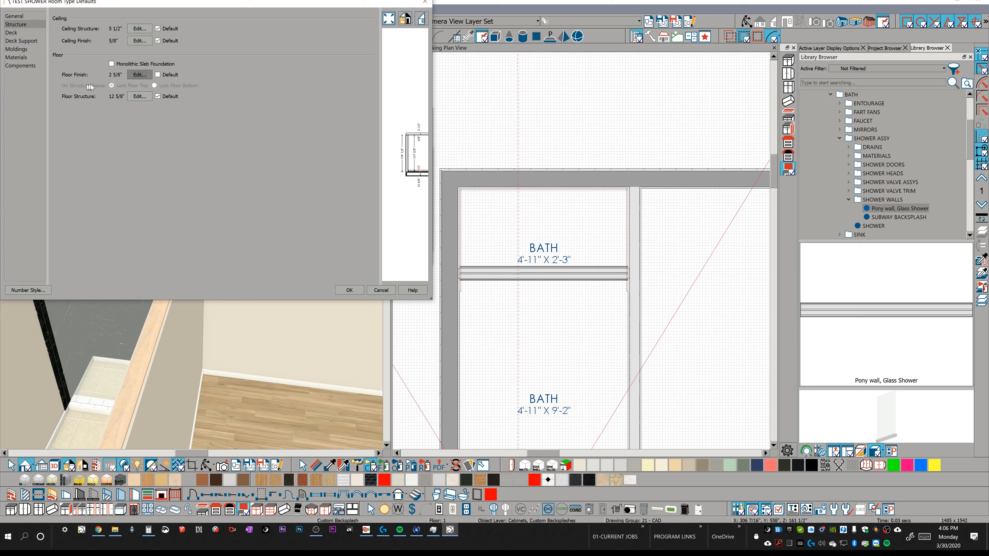
Recheck TEST SHOWER's floor finish layers and general settings, and discard the room type changes.
left_click(138, 76)
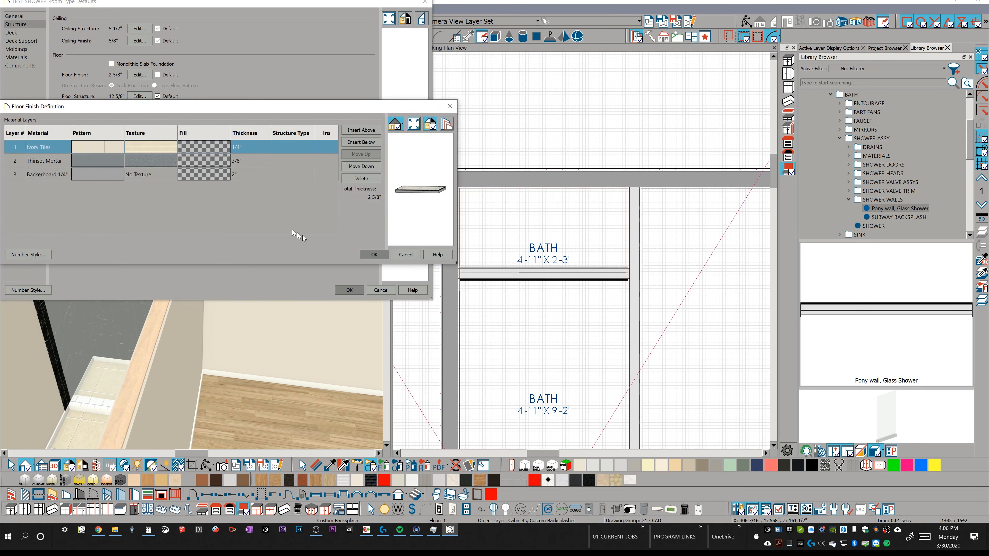
left_click(372, 255)
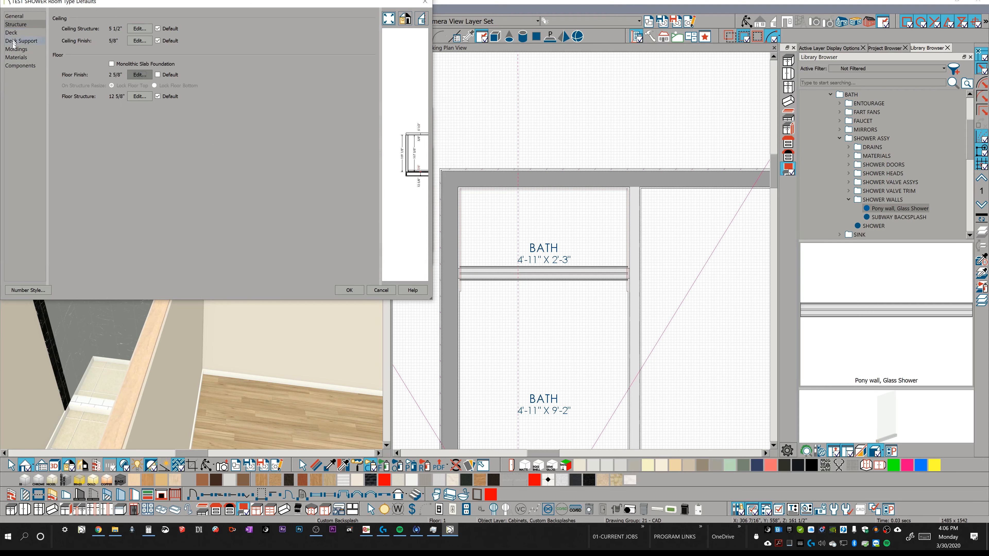
left_click(19, 17)
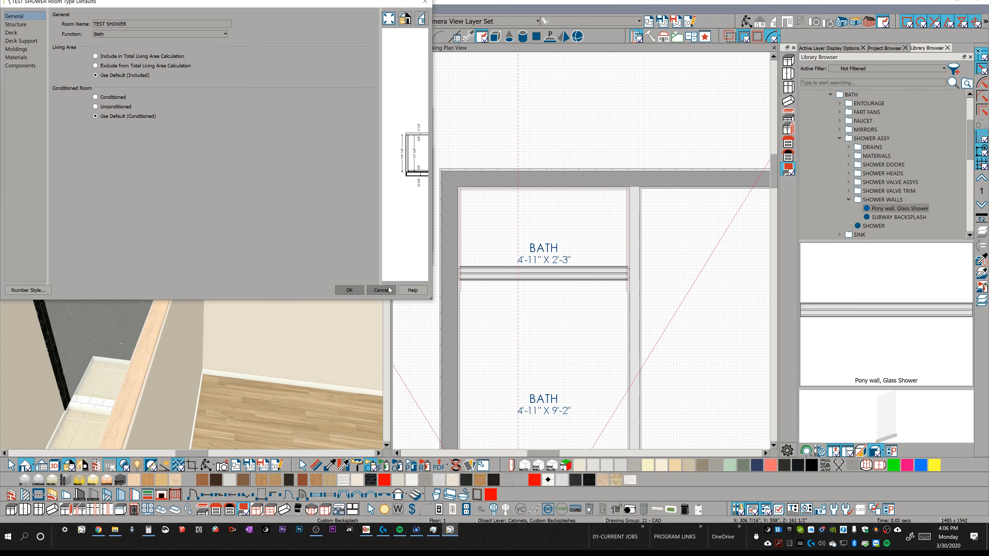
left_click(349, 290)
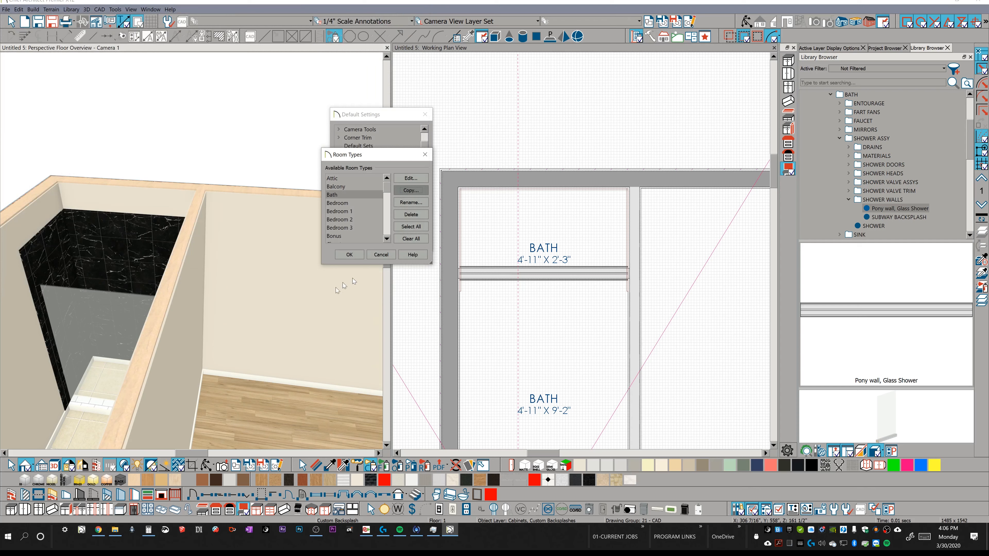
left_click(391, 258)
left_click(388, 241)
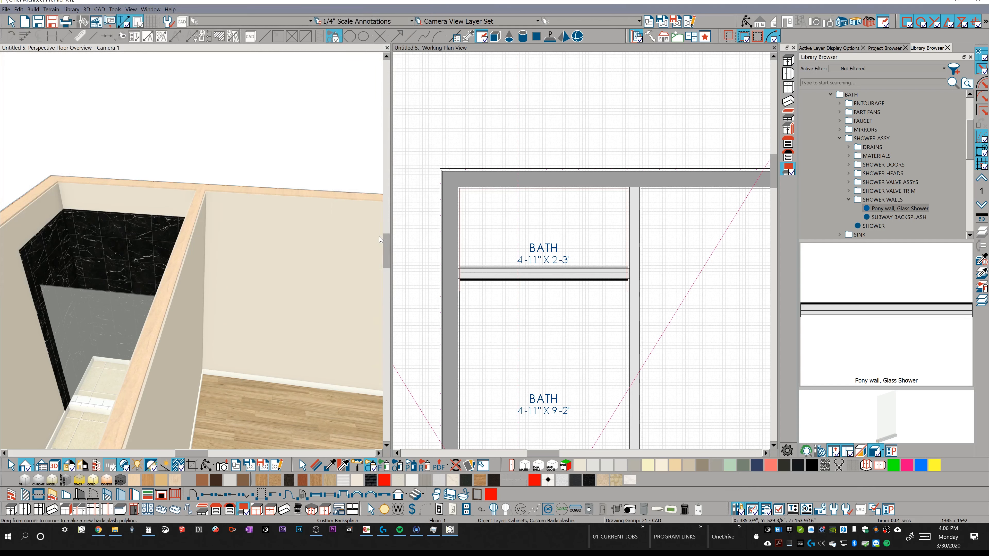
Apply the SHOWER object palette from the library's SHOWER ASSY folder to the shower room and its wall backsplashes.
middle_click_drag(378, 236, 343, 245)
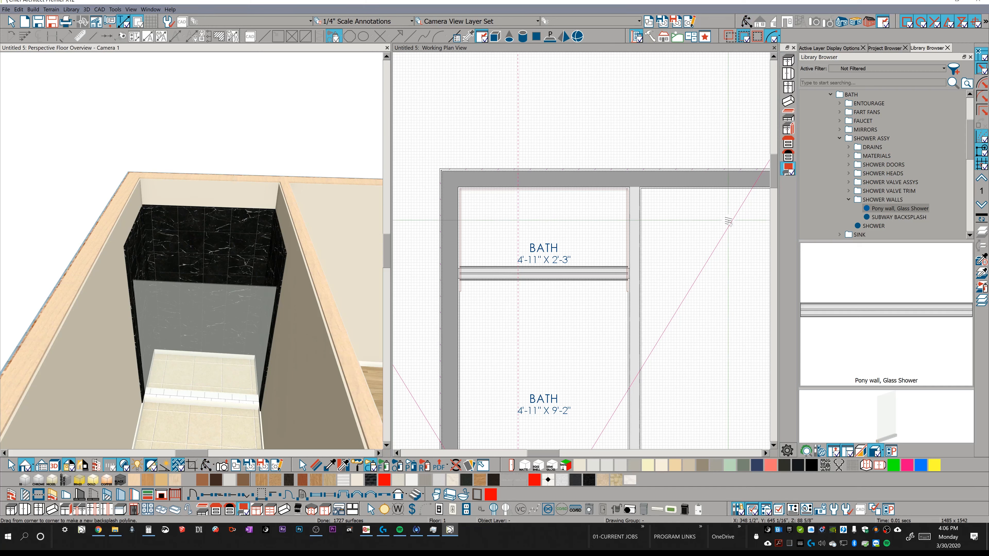
left_click(882, 226)
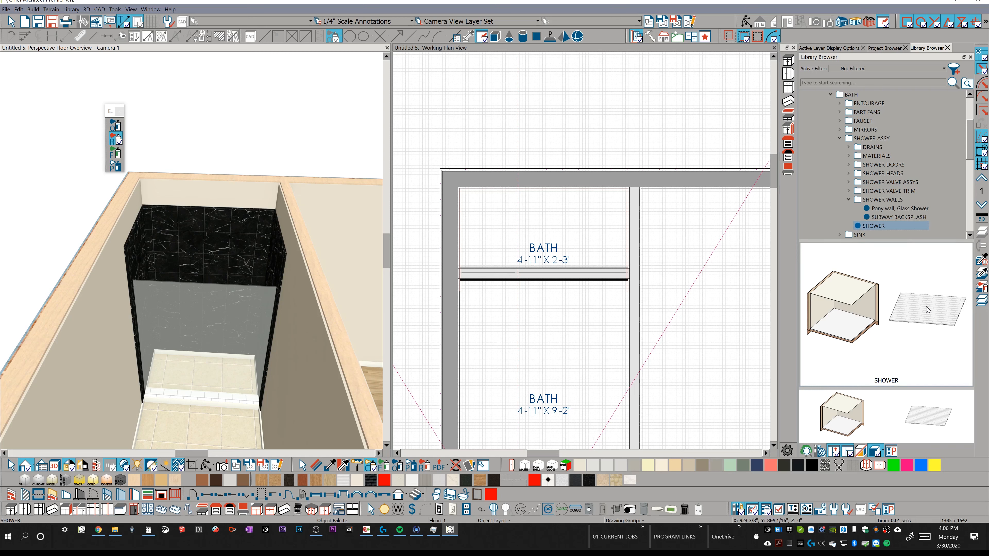
left_click(892, 226)
middle_click_drag(312, 222, 203, 177)
left_click(200, 183)
mouse_move(201, 183)
middle_mouse_down()
mouse_move(194, 176)
mouse_move(201, 200)
mouse_move(225, 215)
mouse_move(227, 353)
mouse_move(230, 178)
mouse_move(211, 184)
middle_mouse_up()
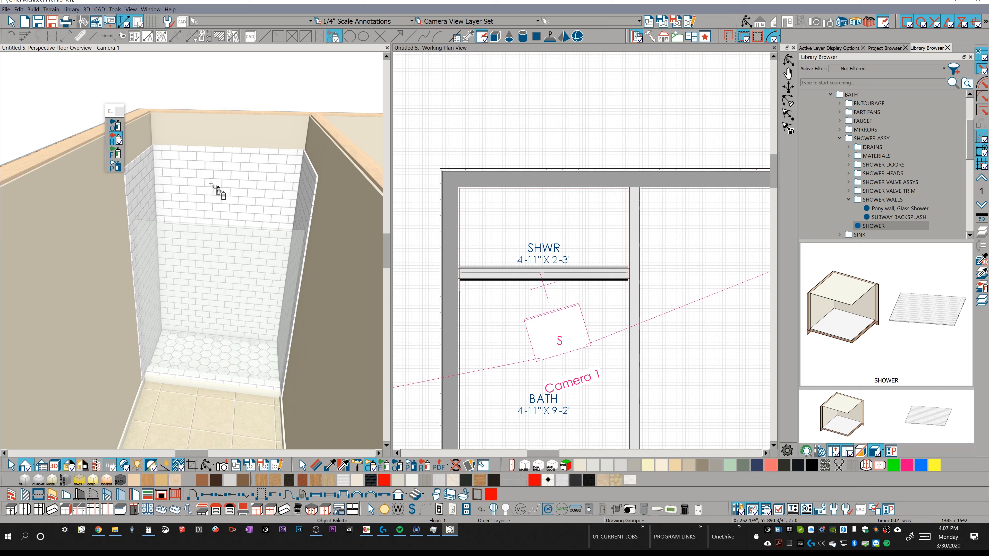
Convert the bath room's Default Base Molding into a room molding polyline at a height of 0".
mouse_move(244, 315)
middle_mouse_down()
mouse_move(240, 302)
mouse_move(230, 307)
middle_mouse_up()
left_click(229, 363)
key("Escape")
left_click(242, 365)
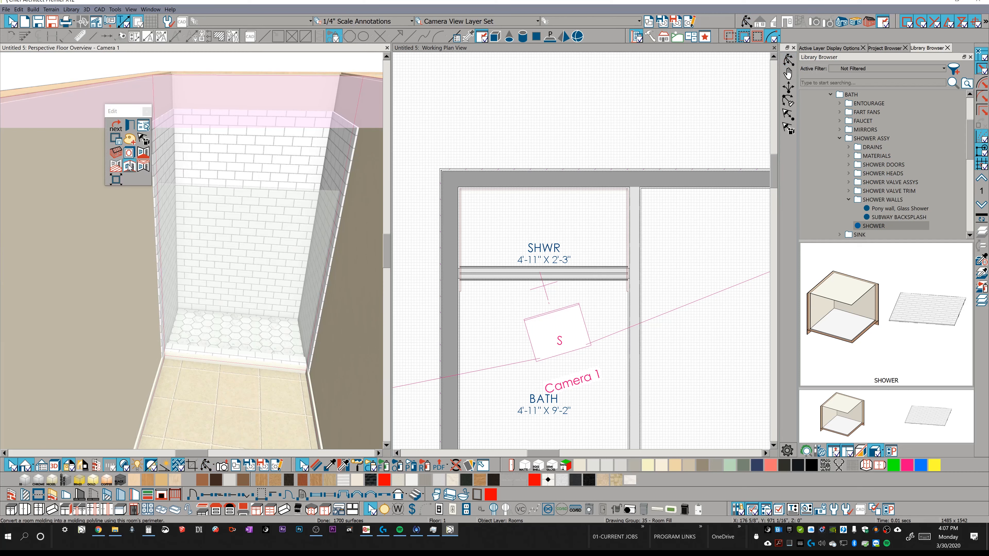
left_click(130, 167)
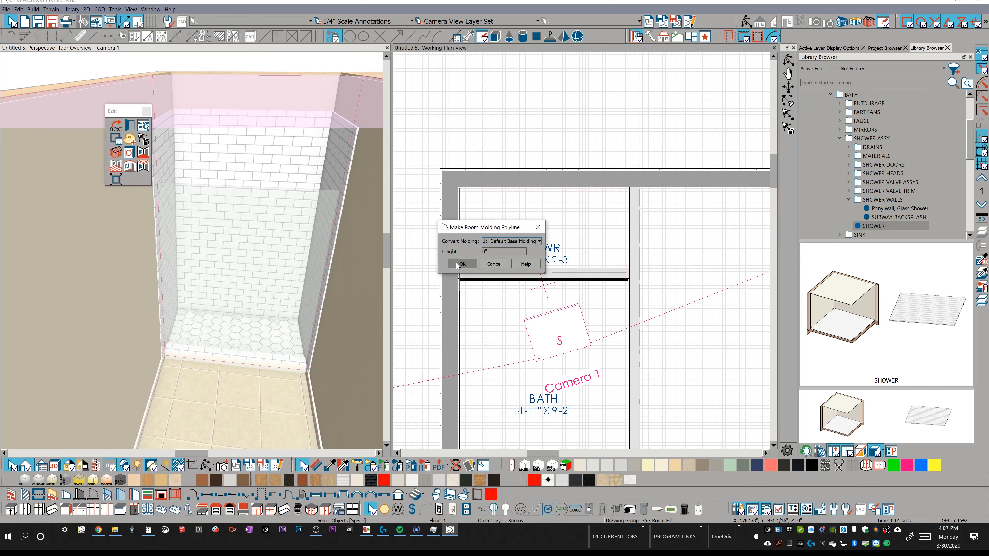
left_click(461, 264)
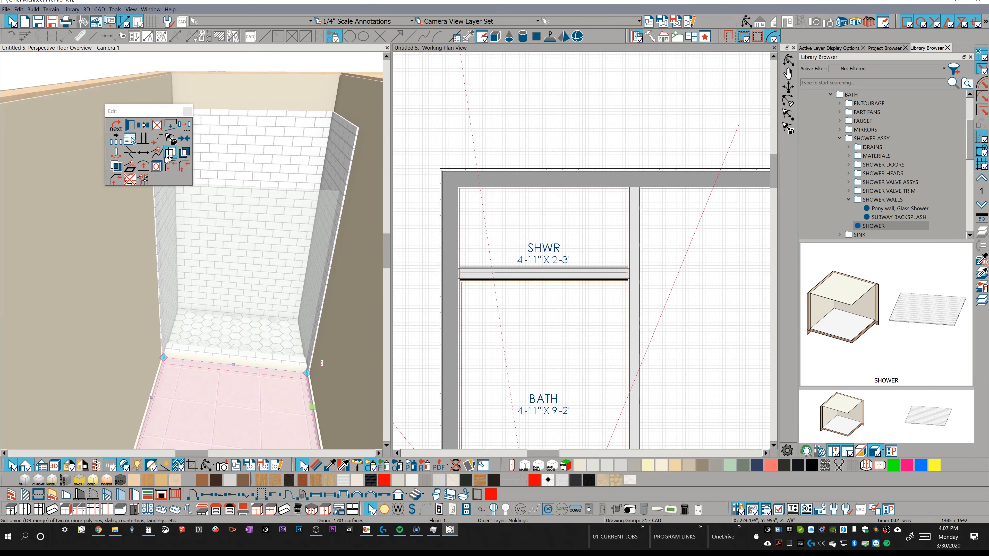
Remove the molding from the bath molding polyline's edge along the shower curb.
left_click(130, 180)
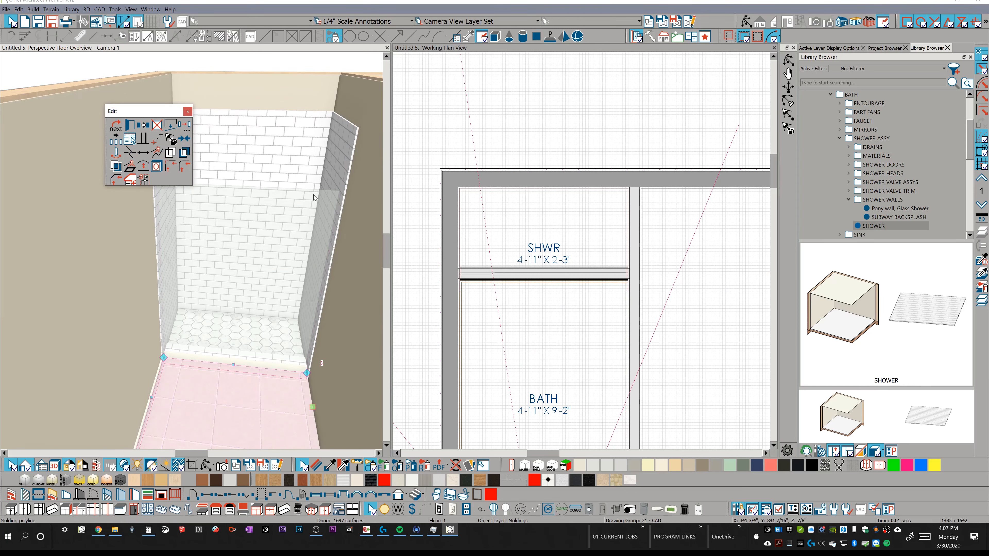
key("Escape")
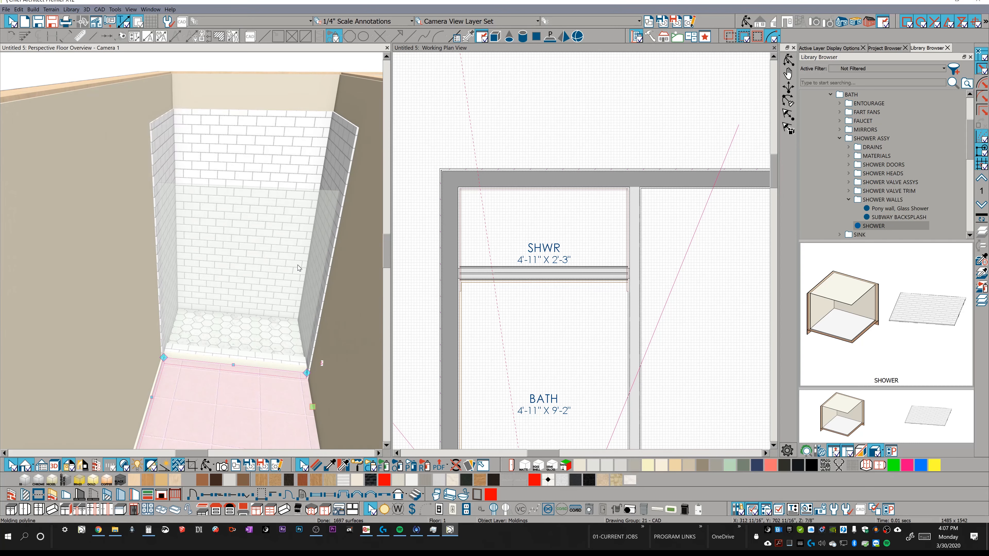
left_click(238, 373)
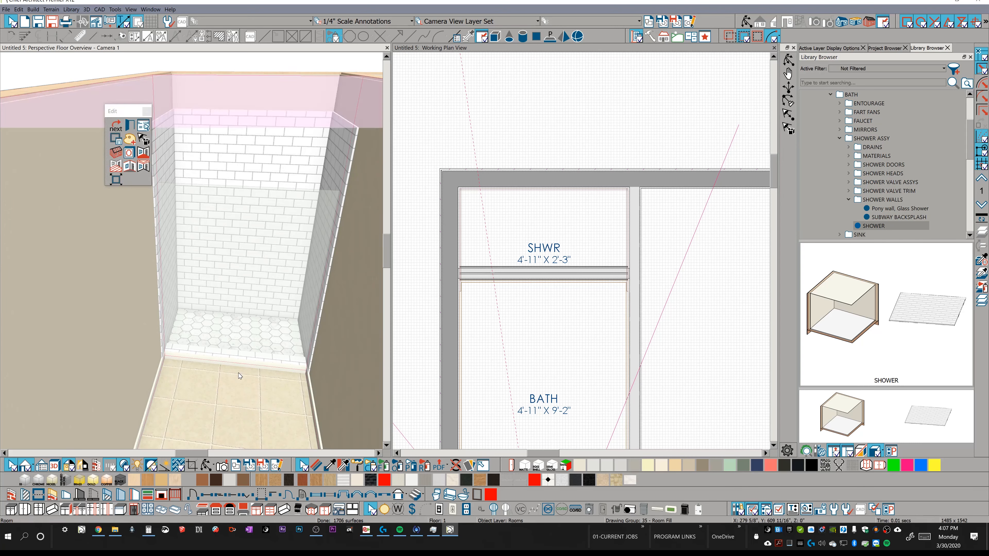
left_click(236, 364)
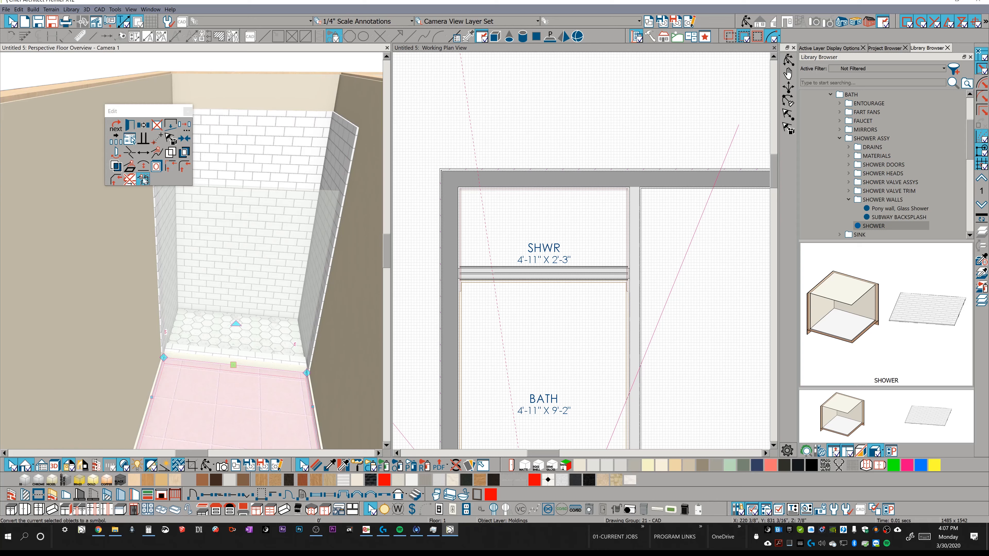
left_click(265, 402)
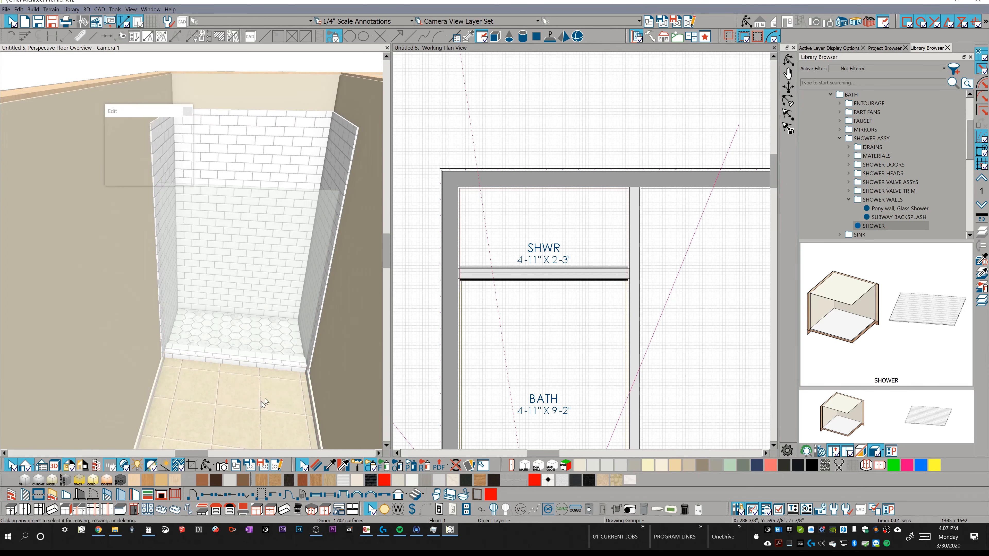
key("Escape")
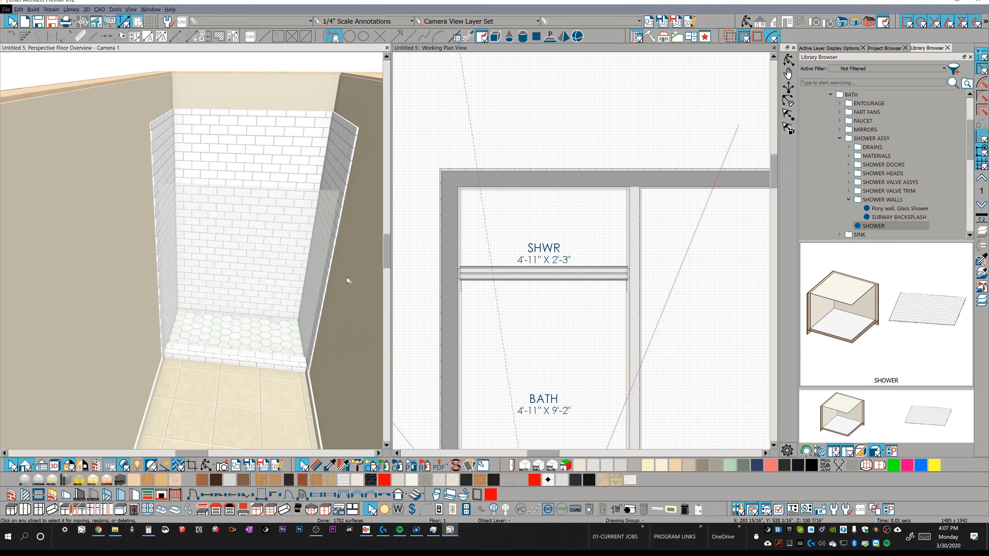
Place the RABS SHOWER DOOR from the library's SHOWER DOORS folder in the right half of the glass pony wall.
middle_click_drag(346, 277, 372, 264)
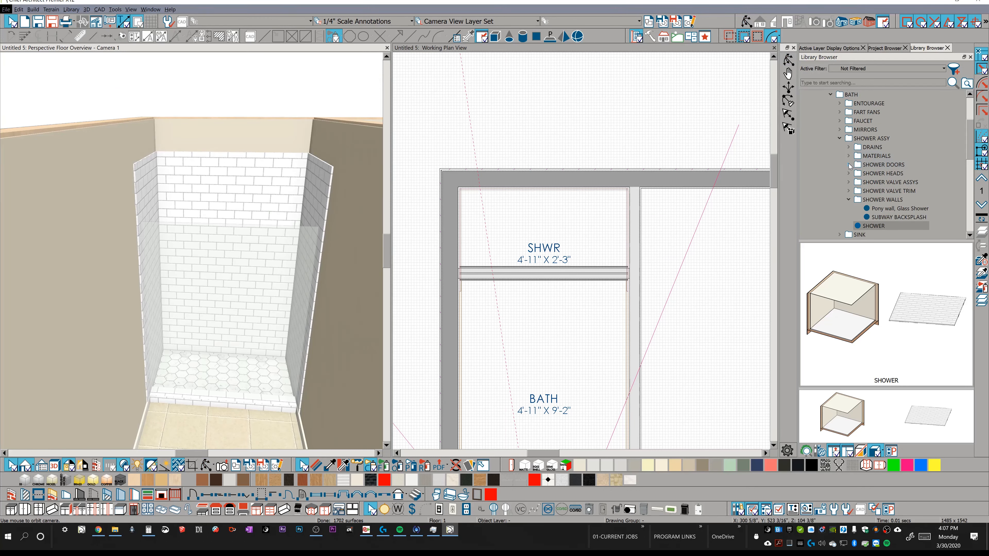
left_click(848, 164)
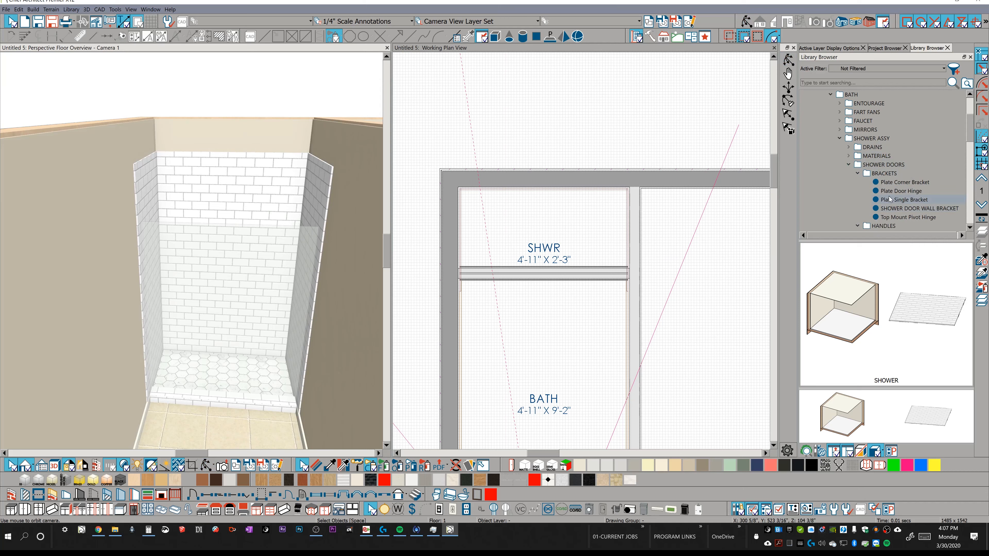
scroll(889, 200, "down", 1)
left_click(857, 147)
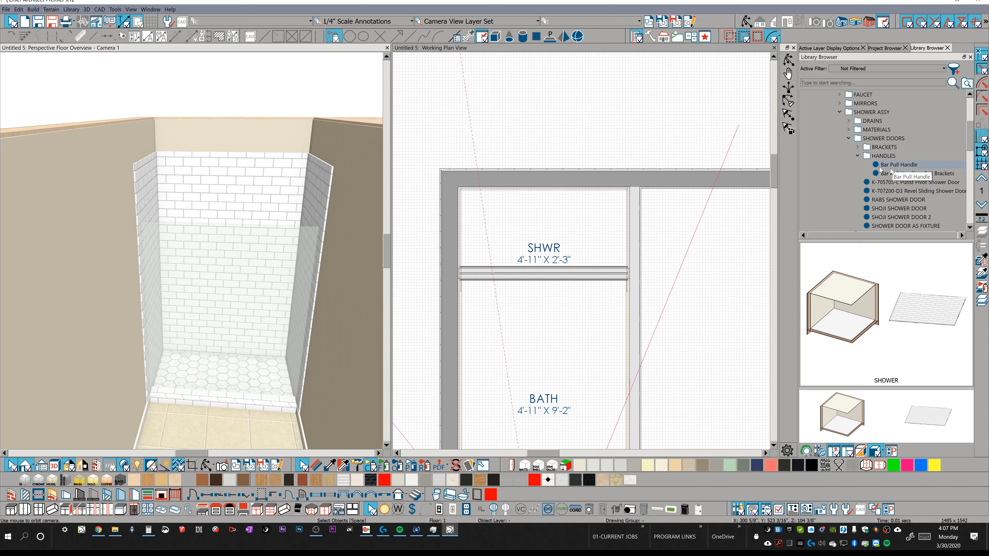
left_click(909, 199)
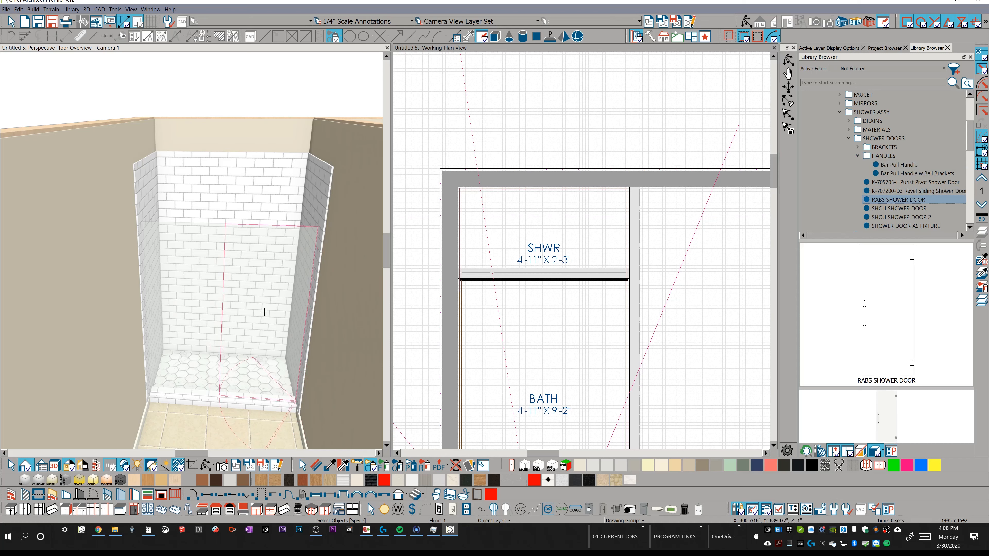
left_click(264, 312)
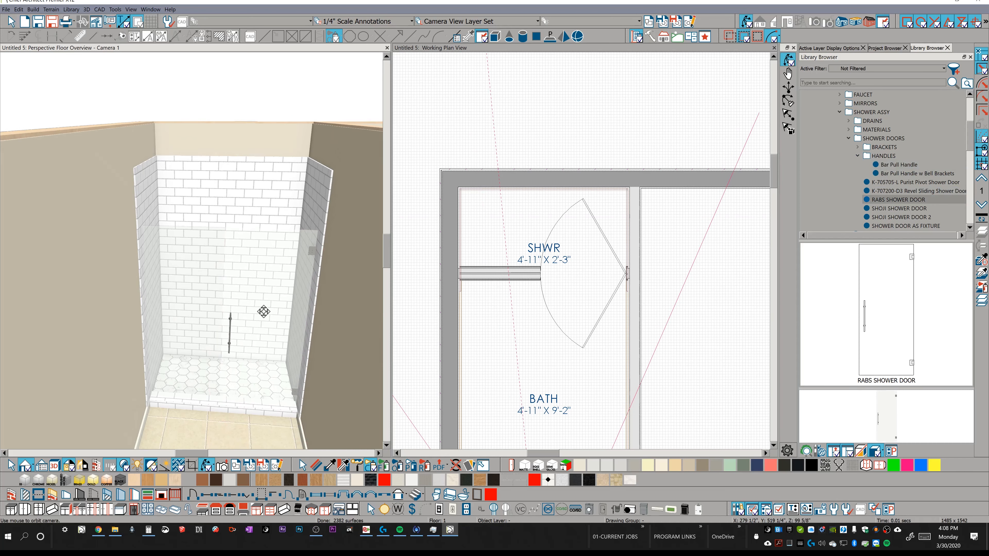
key("space")
Review the shower door's general and hardware specifications, and show the door open in 3D.
left_click(276, 273)
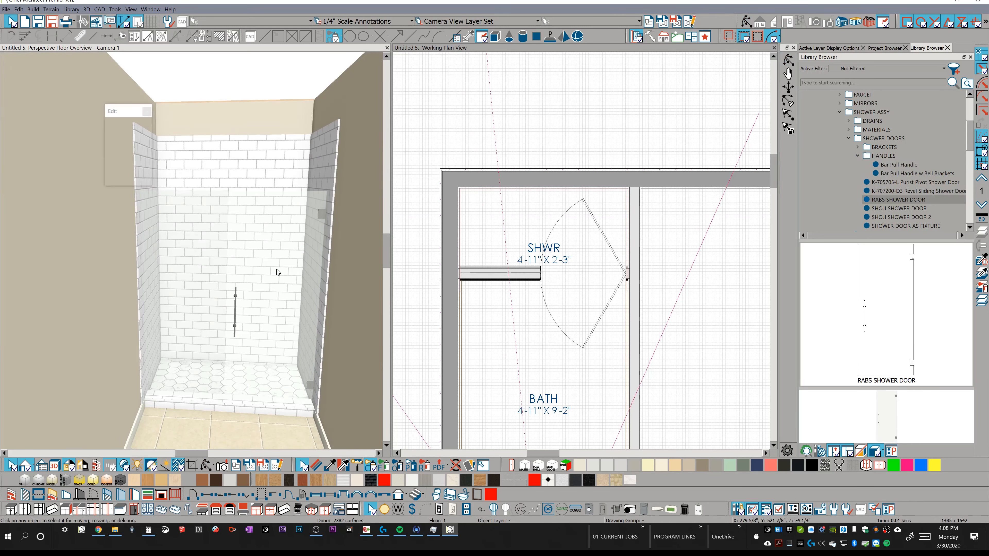
key("ctrl+e")
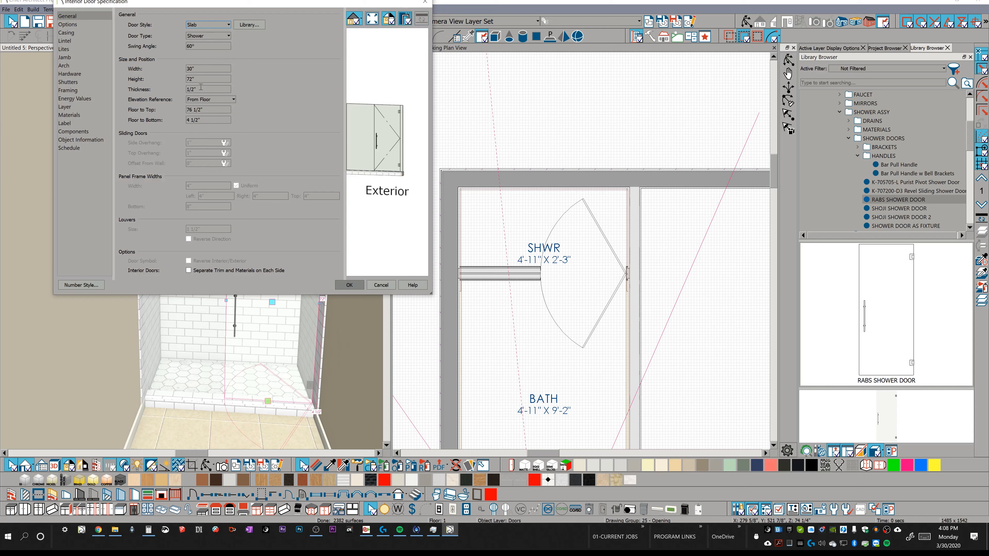
left_click(79, 74)
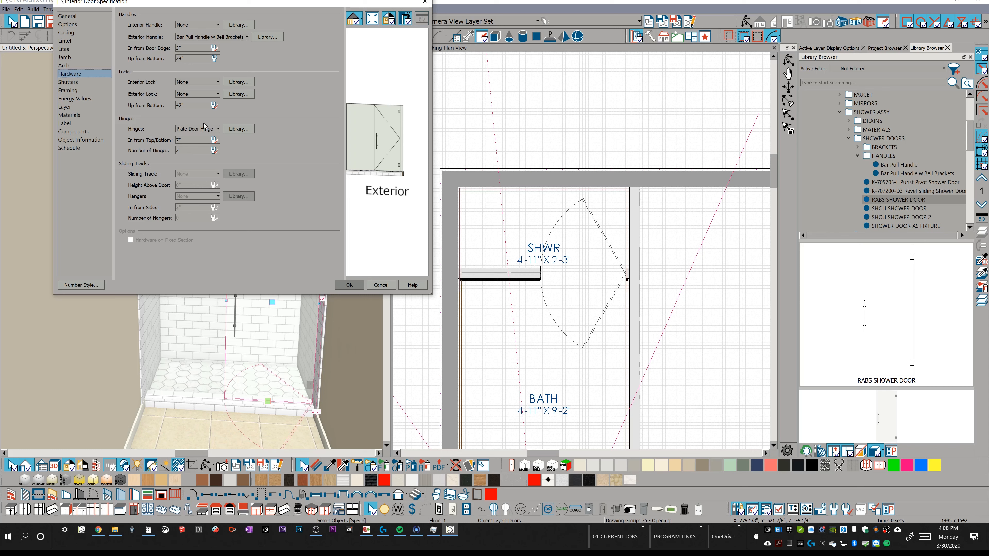
left_click(352, 288)
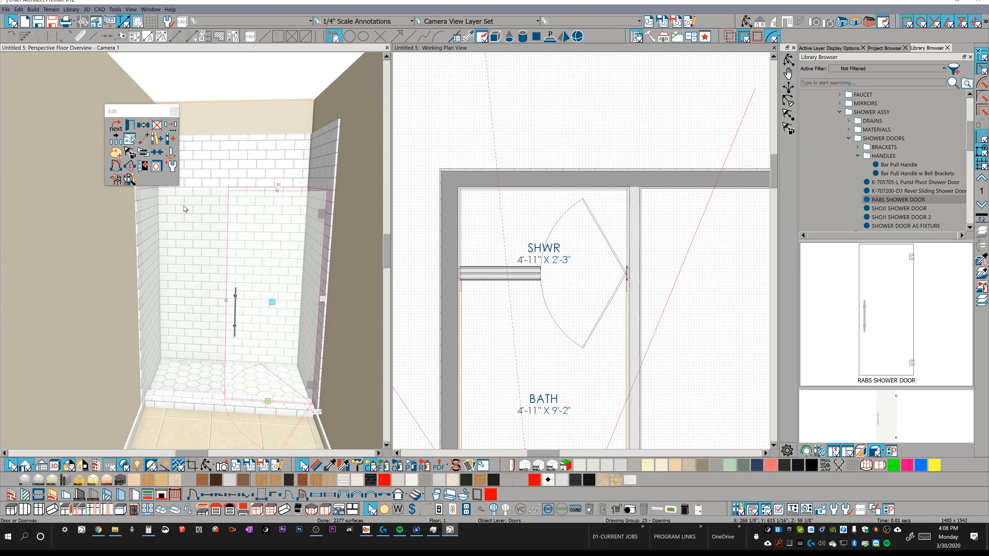
left_click(145, 167)
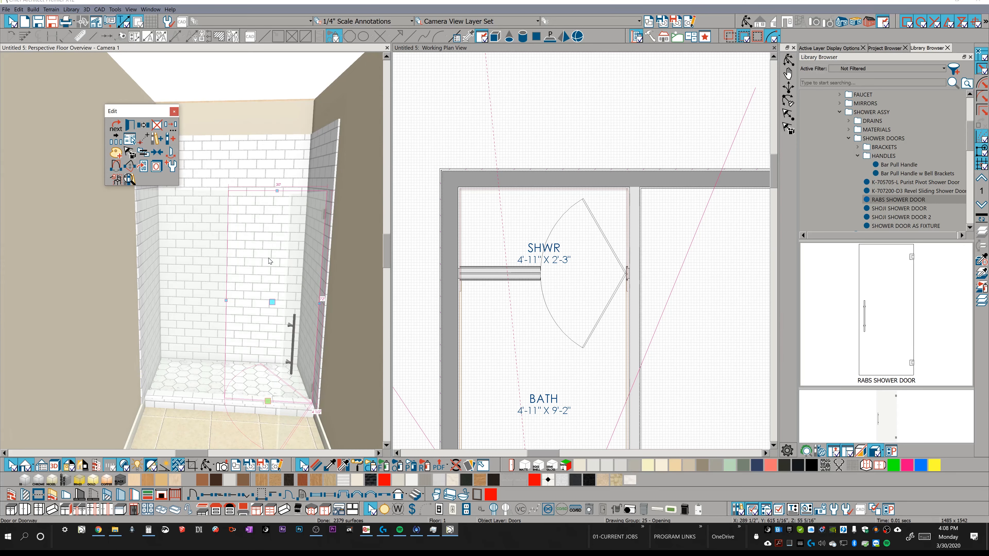
middle_click_drag(285, 258, 339, 312)
Place the K-TS396-4E Devonshire Rite-Temp valve trim from the SHOWER VALVE ASSYS folder on the tiled side wall beside the door.
left_click(858, 155)
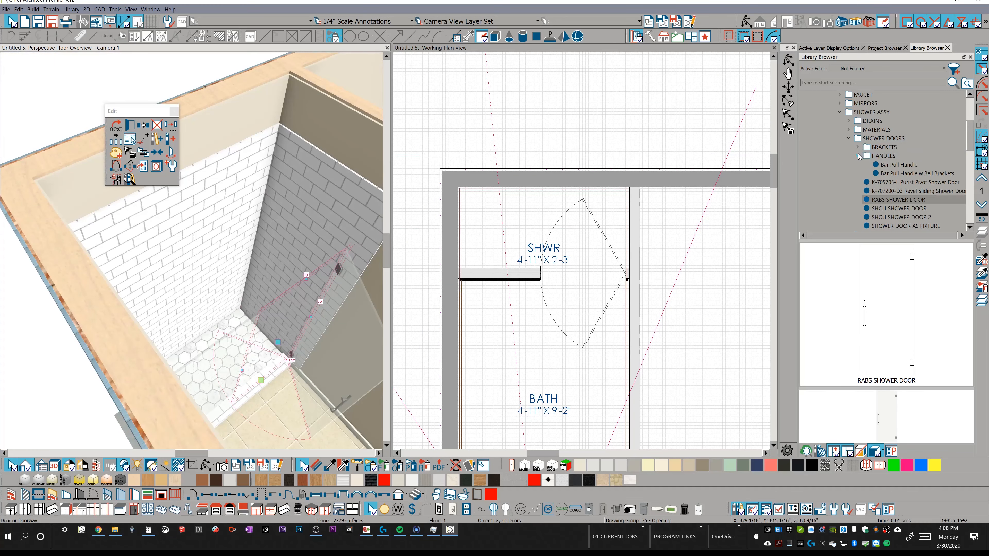
left_click(858, 147)
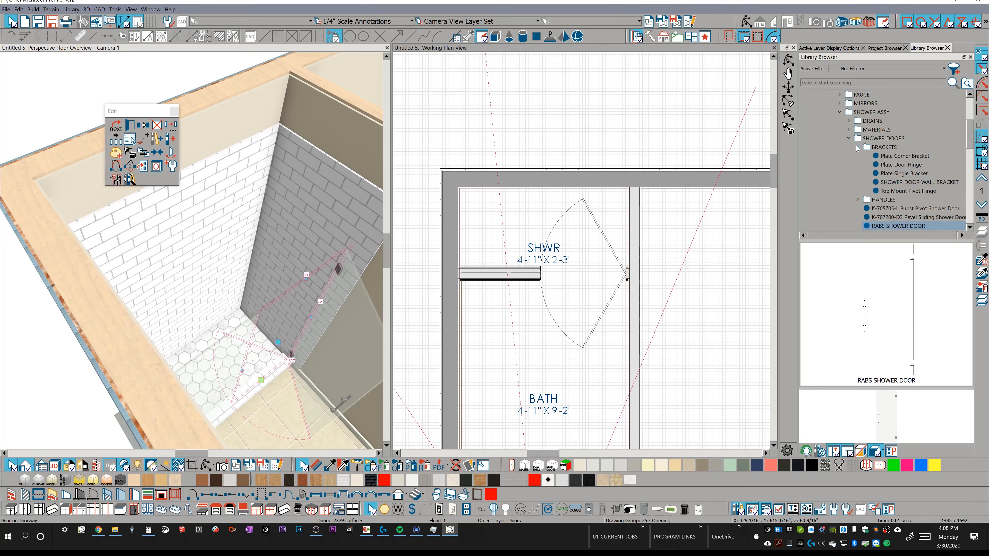
left_click(858, 148)
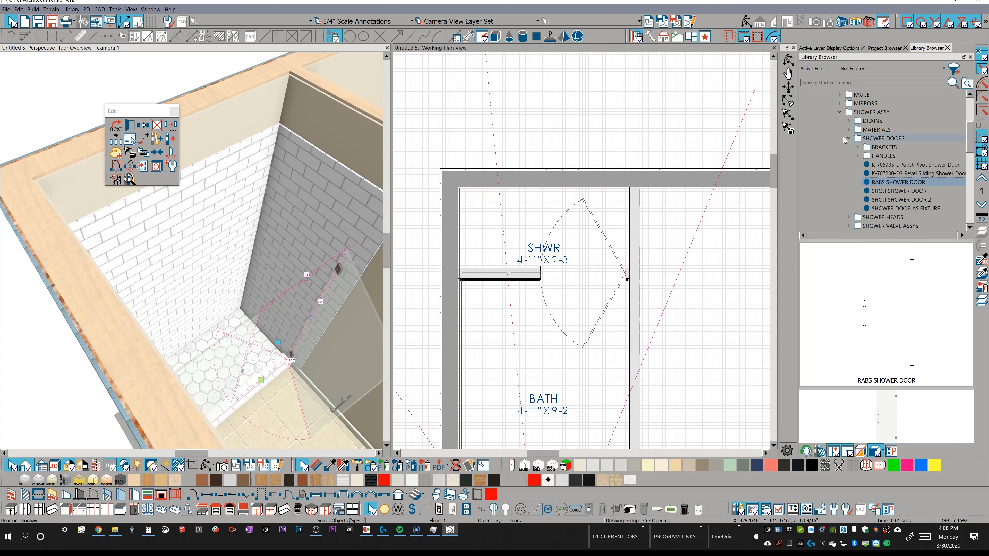
left_click(848, 139)
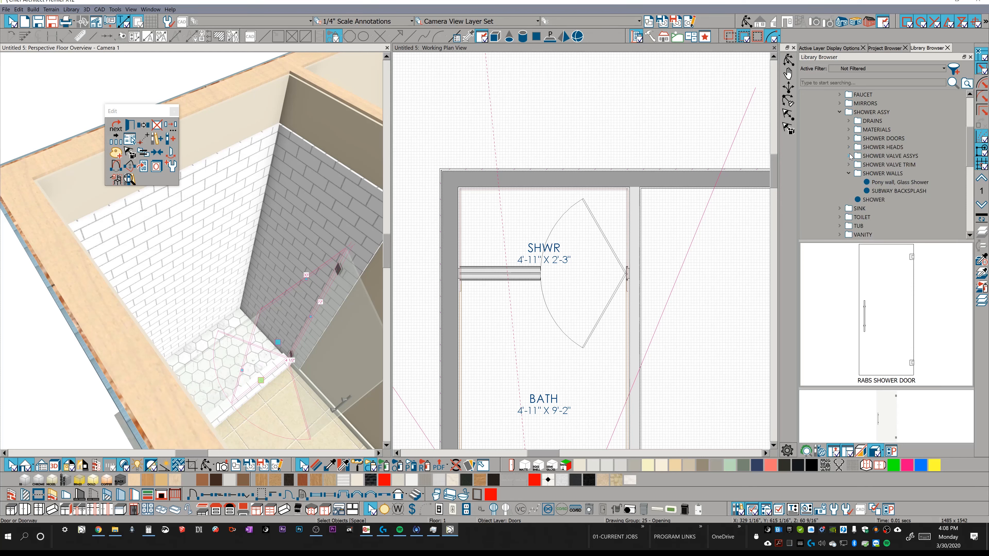
left_click(849, 155)
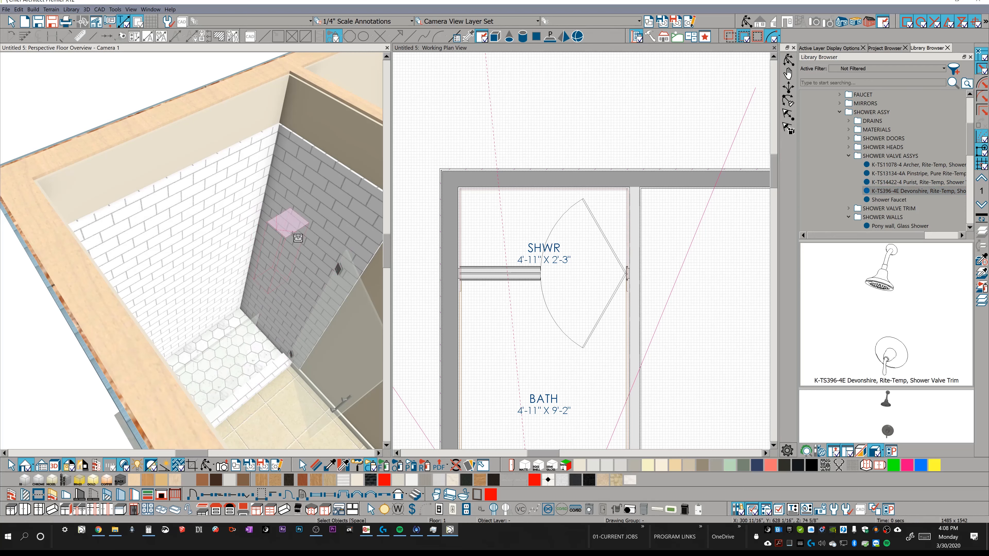
left_click(236, 216)
mouse_move(244, 227)
middle_mouse_down()
mouse_move(264, 234)
mouse_move(242, 237)
middle_mouse_up()
key("space")
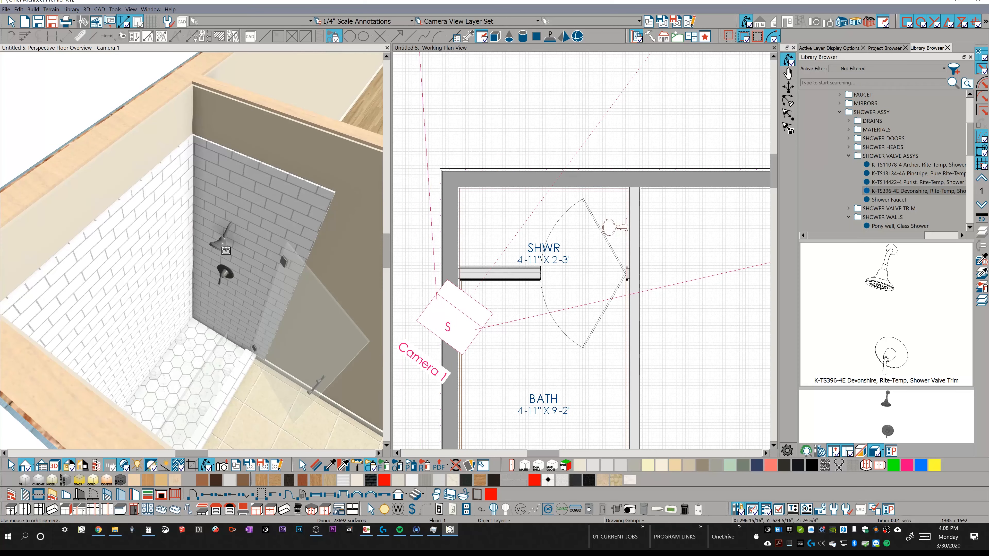
Move the shower valve trim 1/2" at 180° from its start point, away from the tiled side wall.
left_click(221, 248)
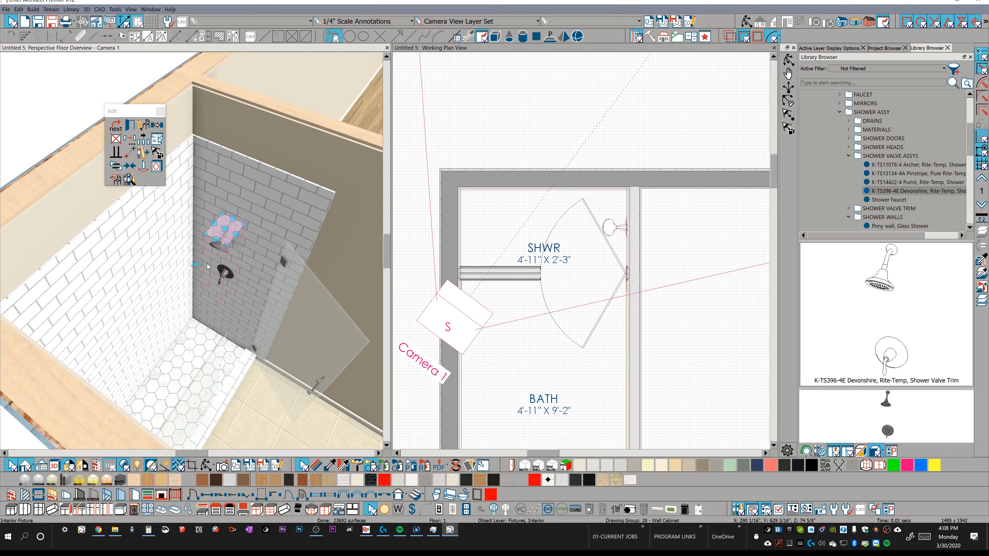
left_click(216, 344)
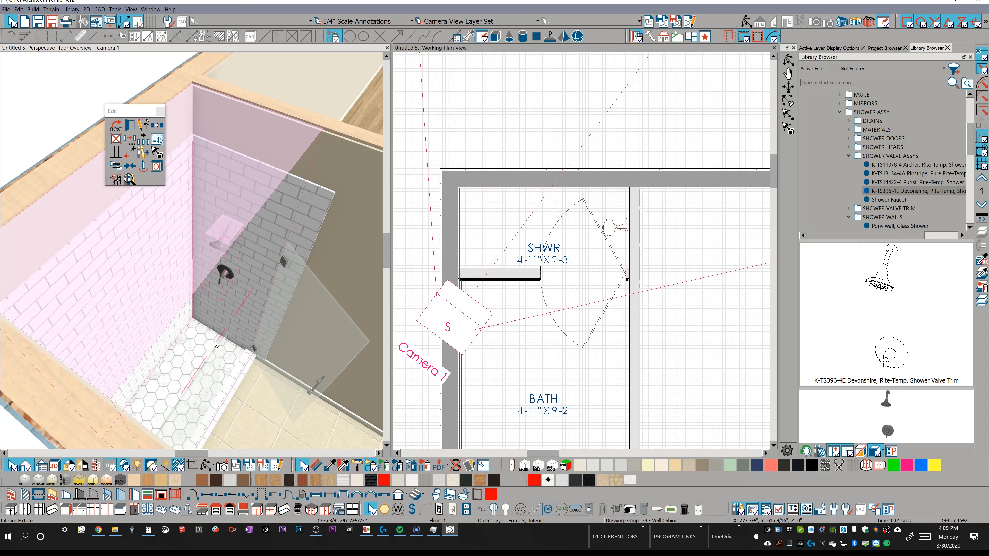
left_click_drag(212, 340, 230, 268)
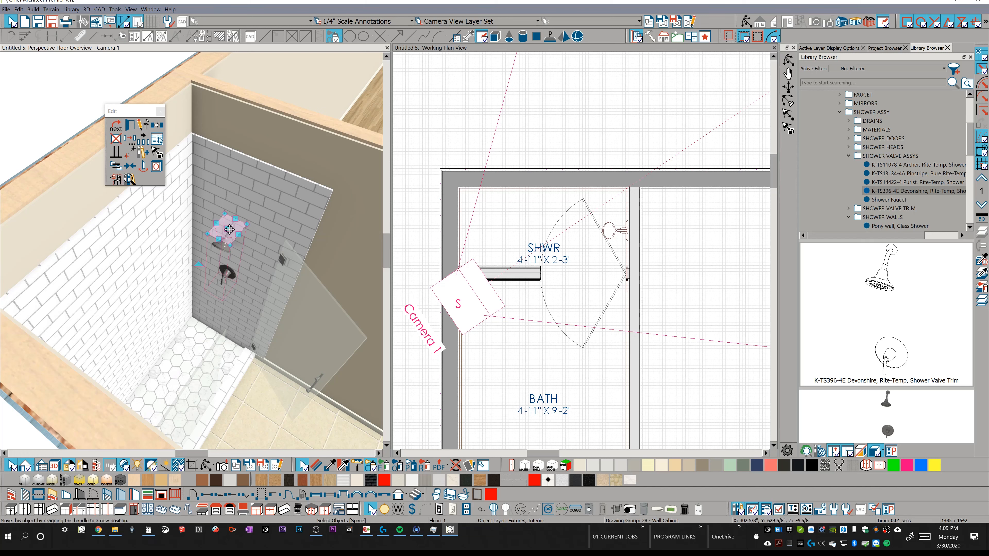
left_click_drag(226, 229, 207, 257)
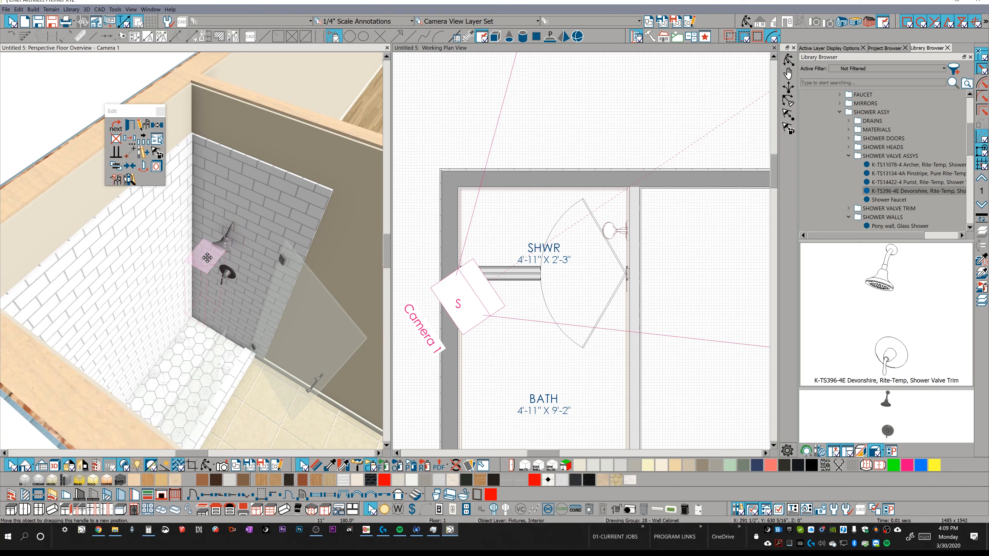
key("Tab")
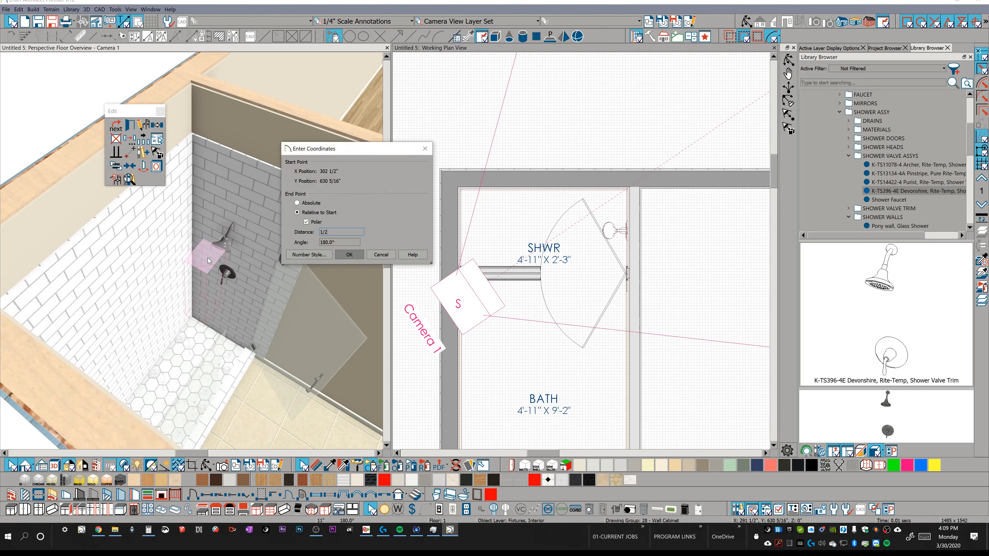
key("Return")
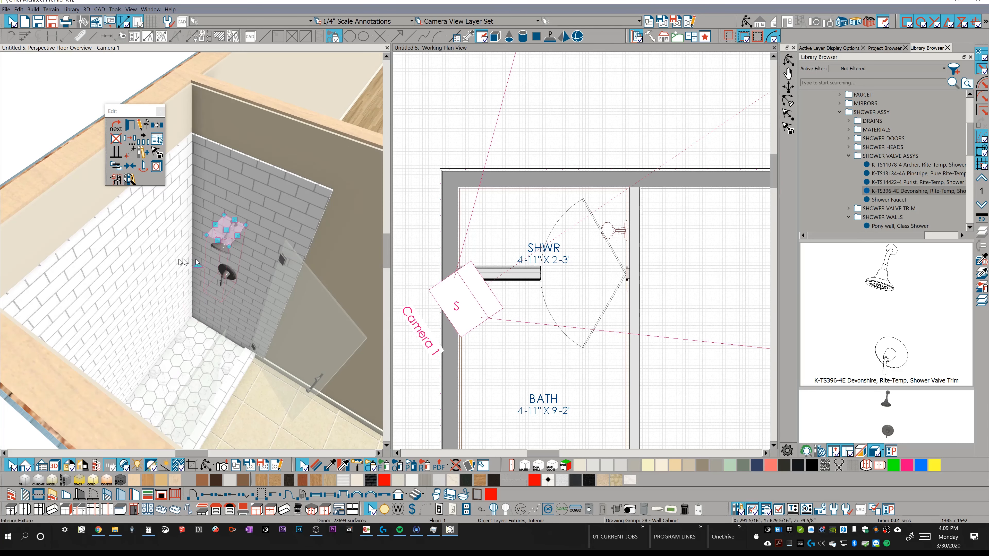
Open the Devonshire valve trim's symbol specification and examine its sizing and height stretch planes.
middle_click_drag(235, 228, 272, 323)
left_click(278, 329)
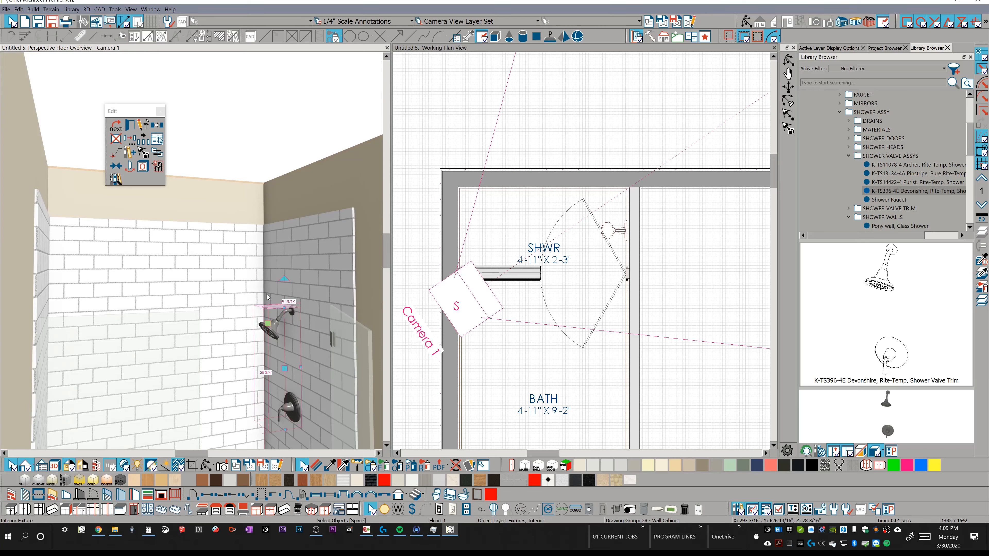
left_click(143, 128)
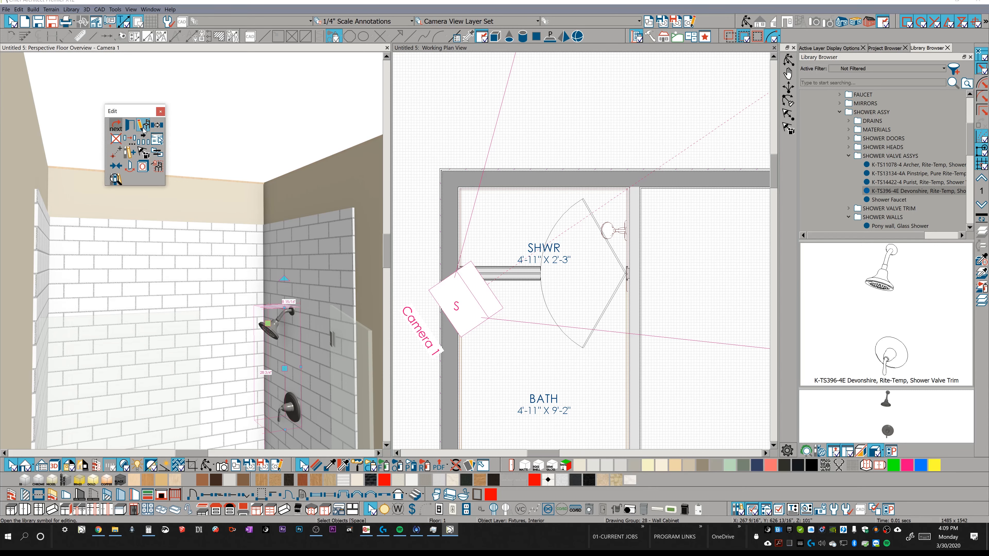
left_click(143, 127)
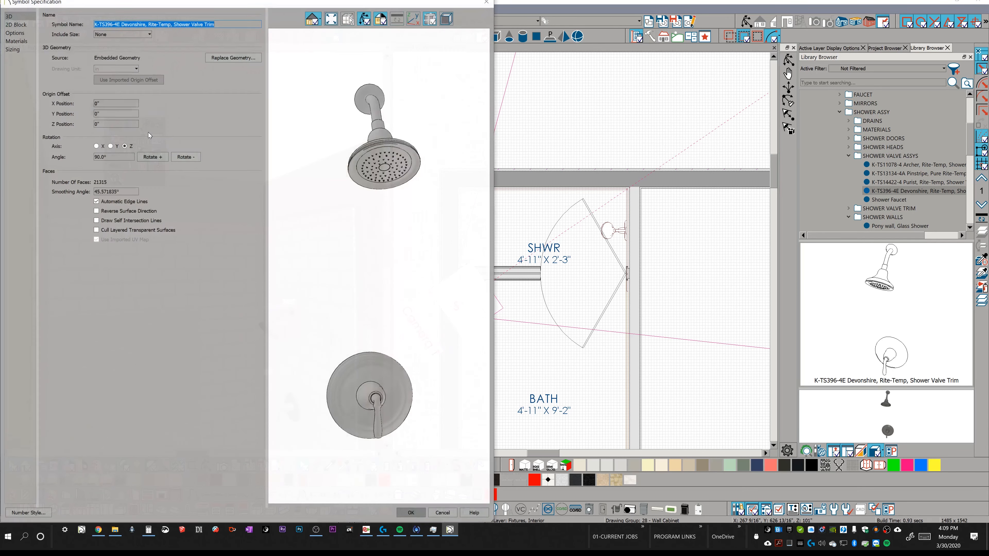
left_click(17, 52)
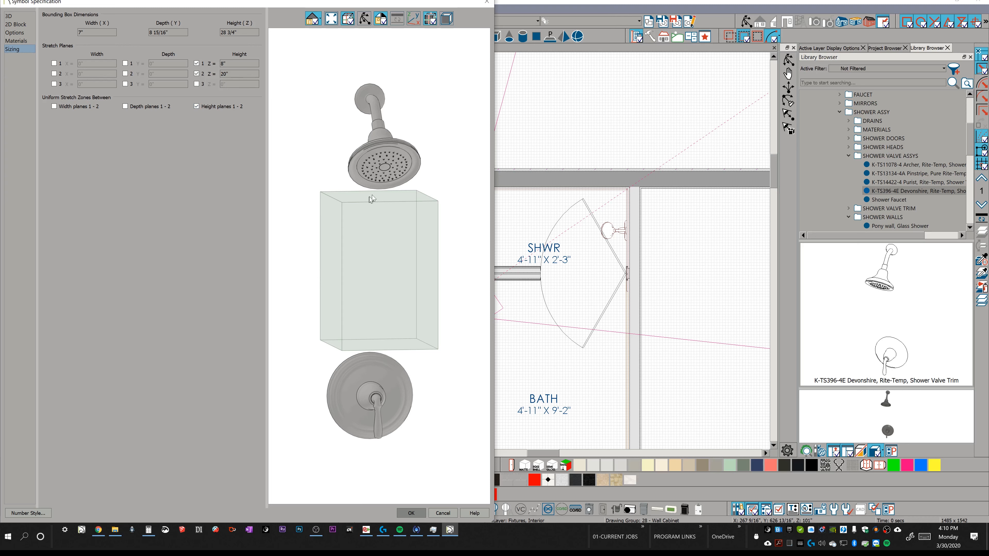
Accept the Devonshire valve trim's symbol specification and stretch the trim's height in the 3D view.
left_click(431, 19)
left_click(430, 19)
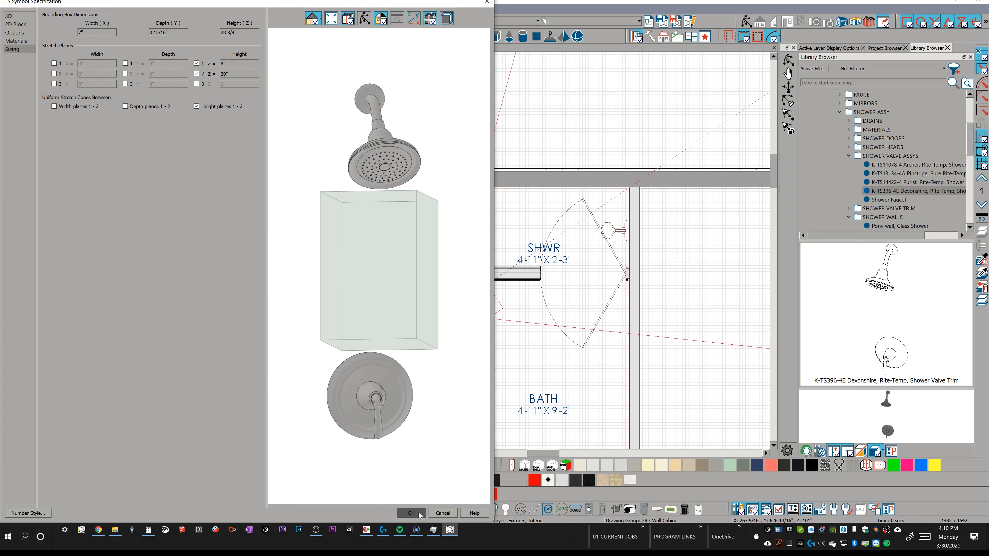
left_click(411, 514)
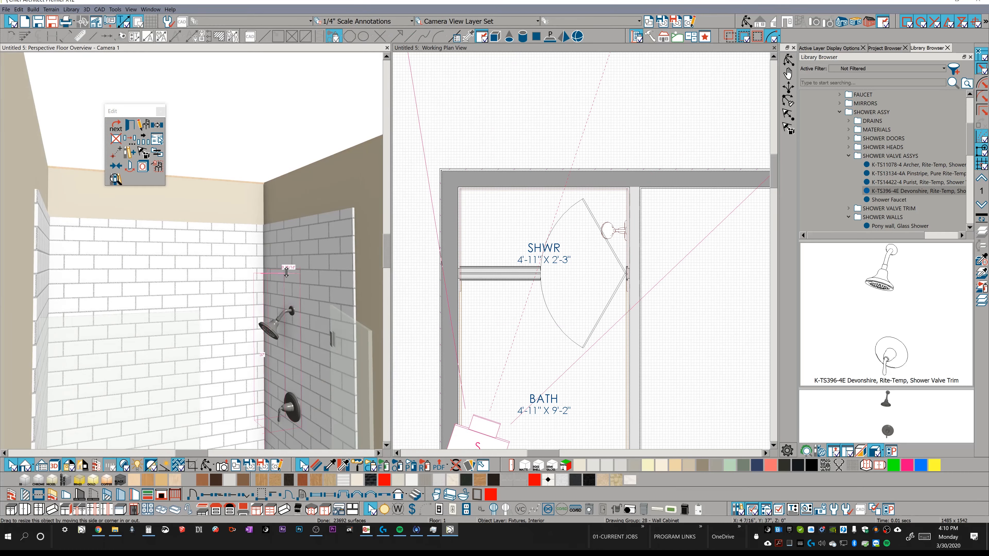
left_click_drag(286, 273, 286, 272)
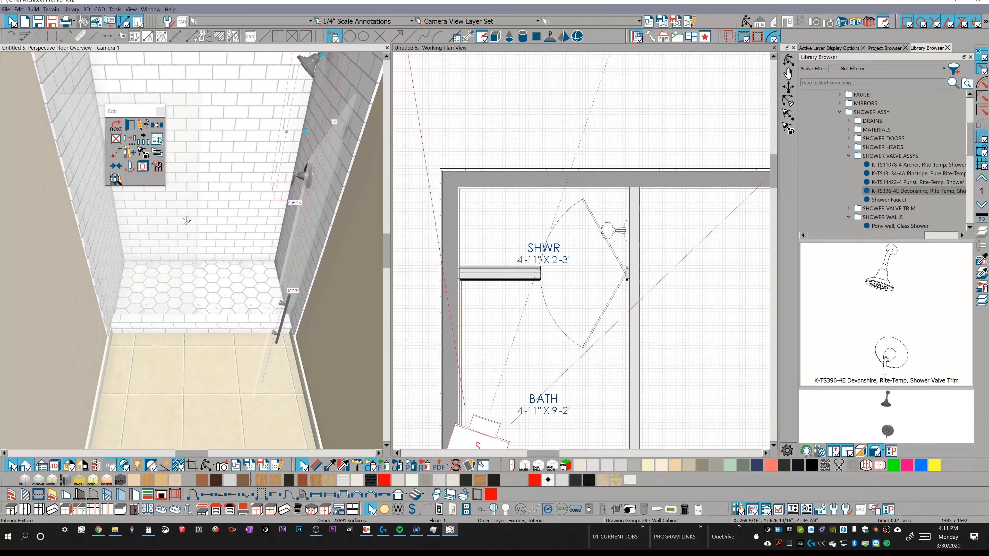
Place the Round Drain from the DRAINS folder on the hexagon-tiled shower floor and move it to the middle of the floor.
left_click(850, 156)
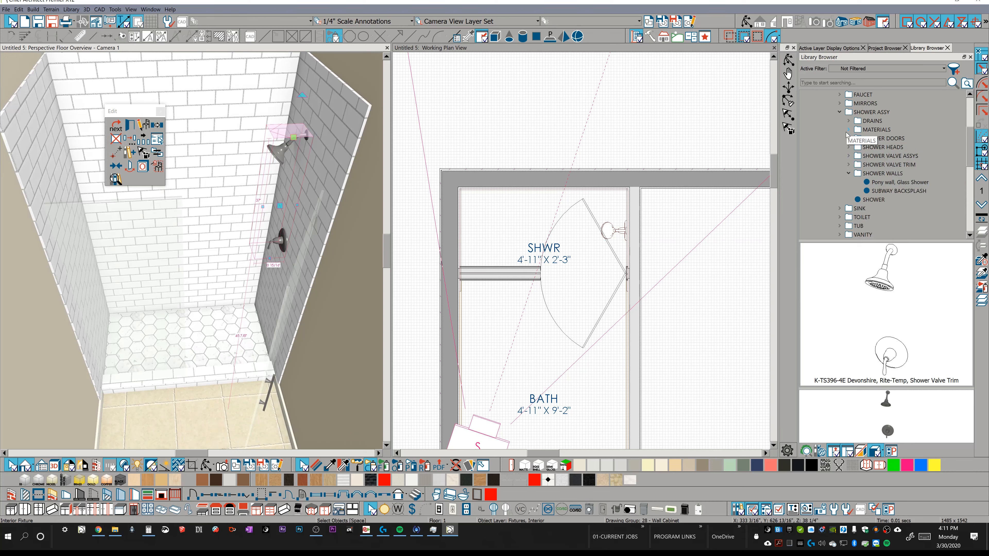
left_click(849, 121)
left_click(895, 174)
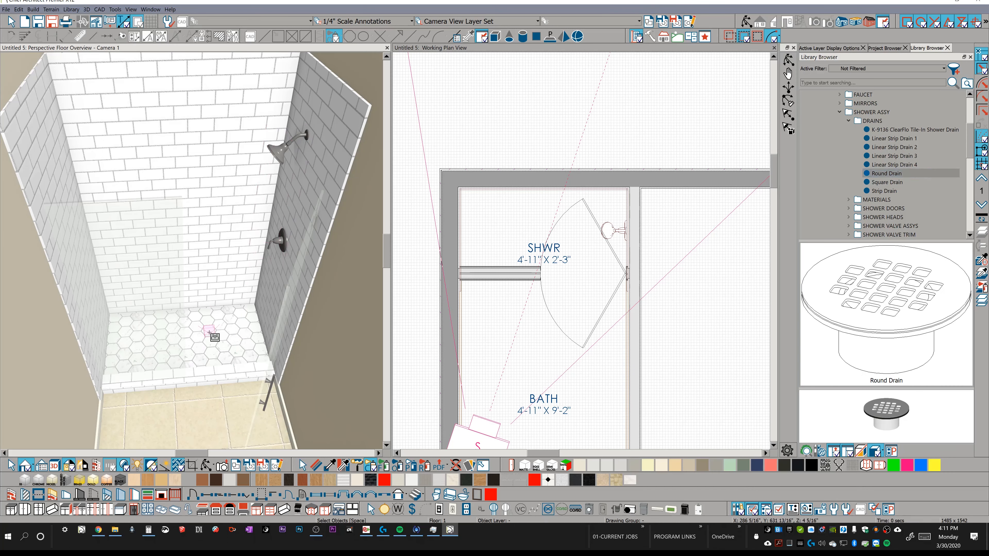
left_click(209, 331)
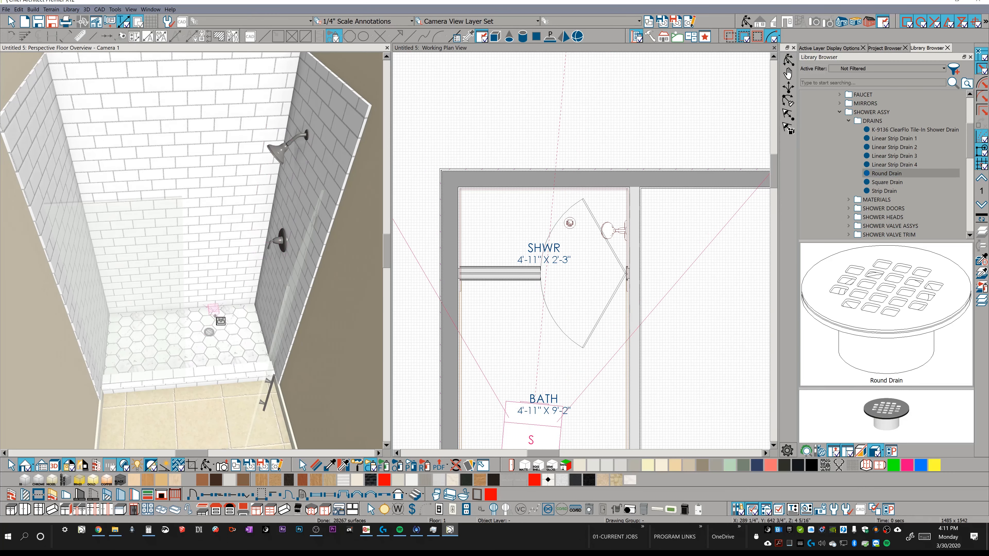
left_click(209, 333)
left_click_drag(210, 334, 185, 336)
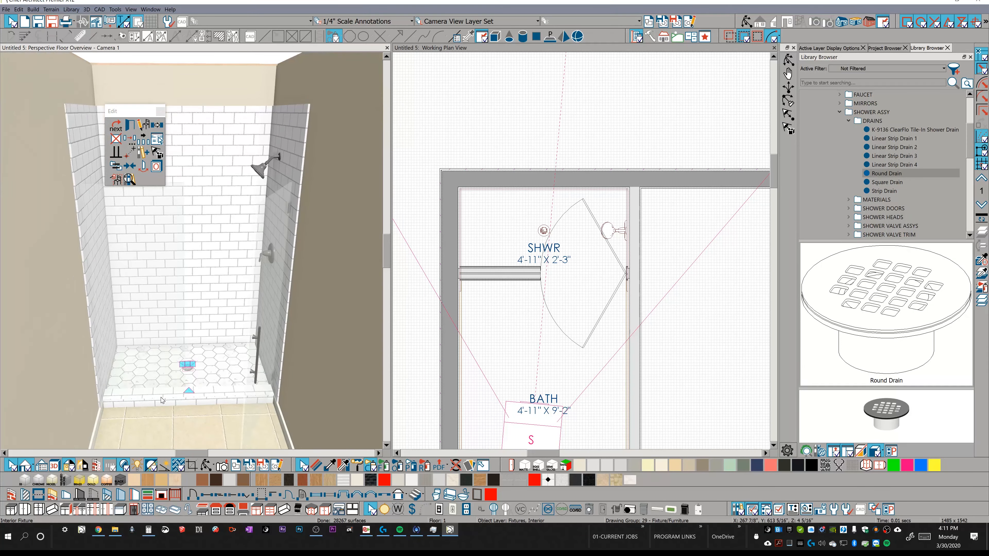
Break the shower's pony wall in plan at the end of the glass panel, about 25" from the side wall opposite the valve trim.
left_click(164, 400)
left_click(170, 404)
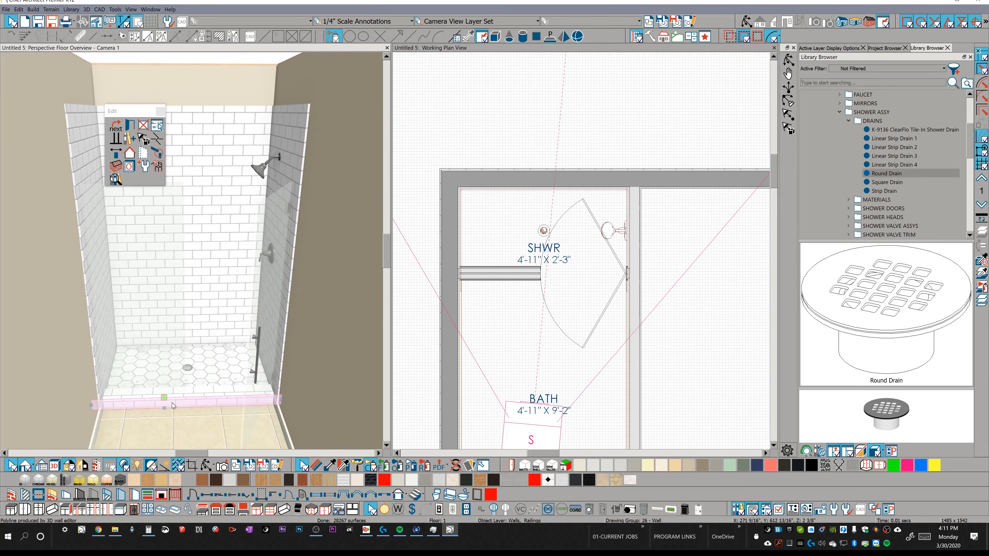
left_click(160, 397)
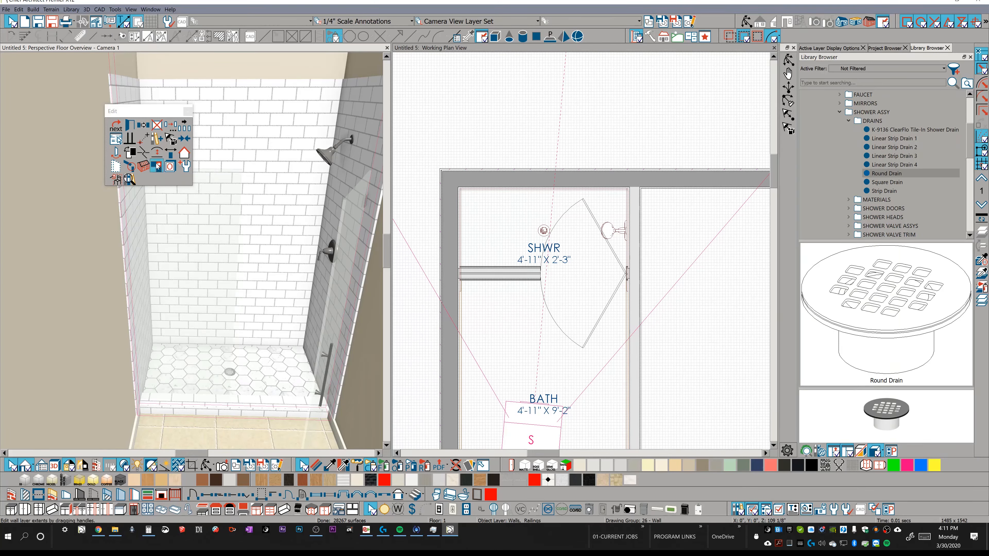
left_click(144, 153)
key("Escape")
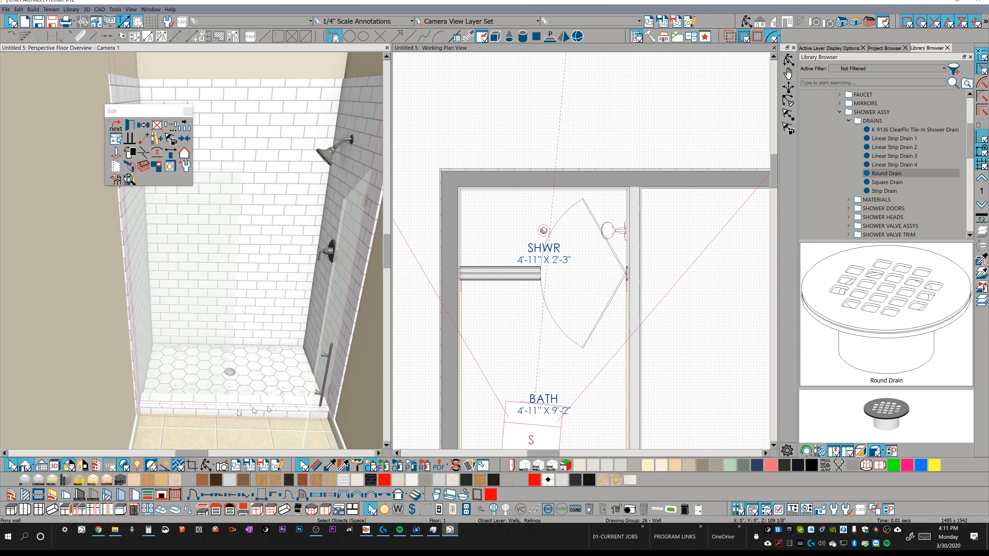
left_click(514, 273)
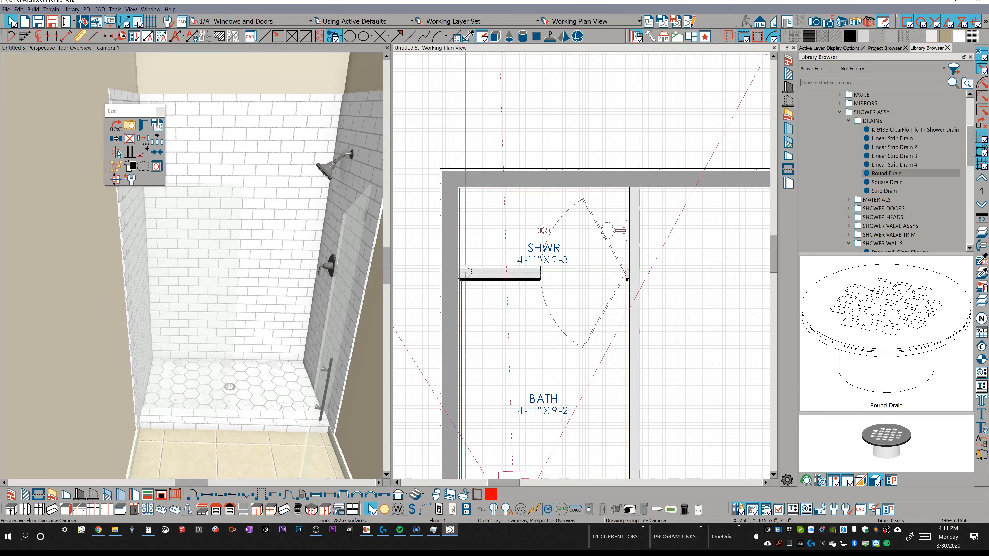
left_click(156, 160)
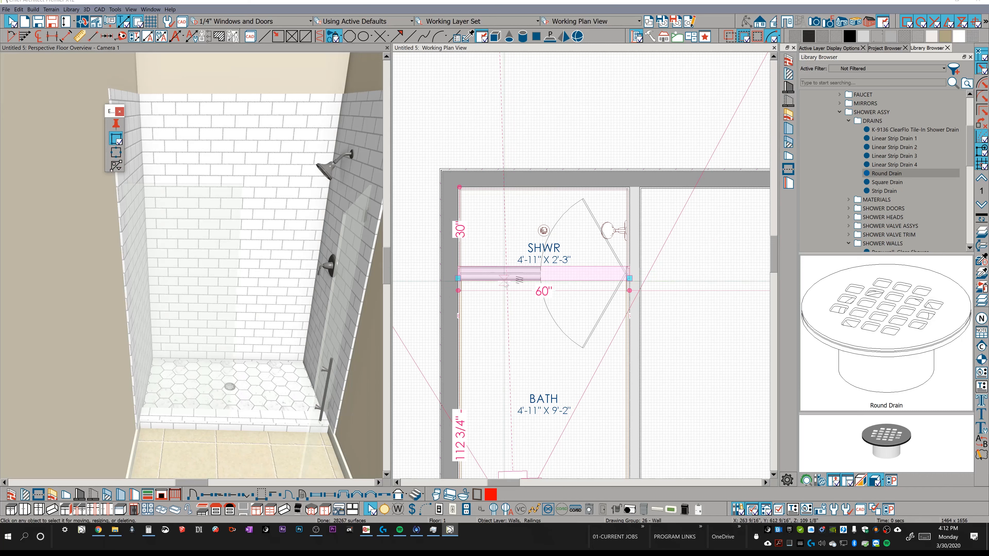
left_click(529, 275)
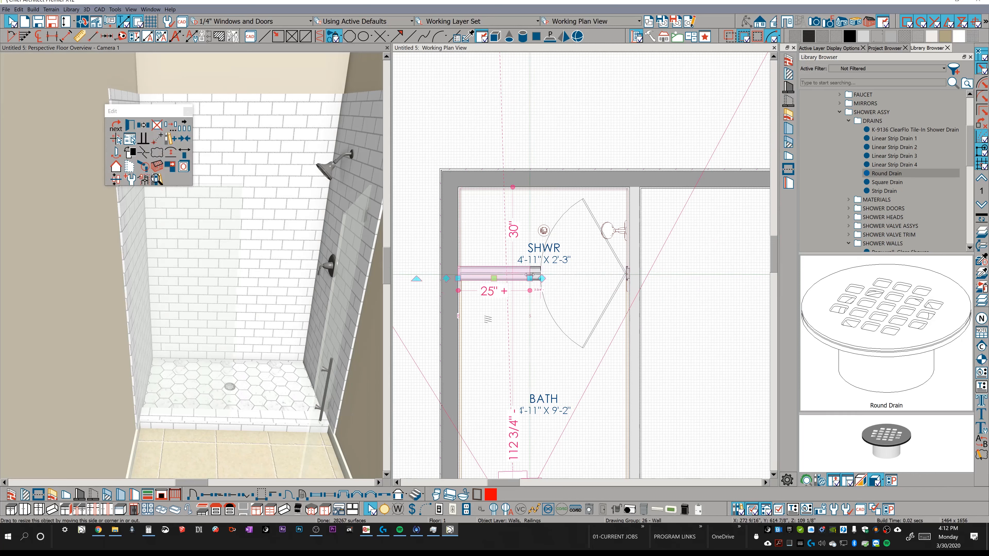
Try to raise the tiled base under the glass panel and stretch the glass down to match in 3D, and undo the last change.
left_click(191, 419)
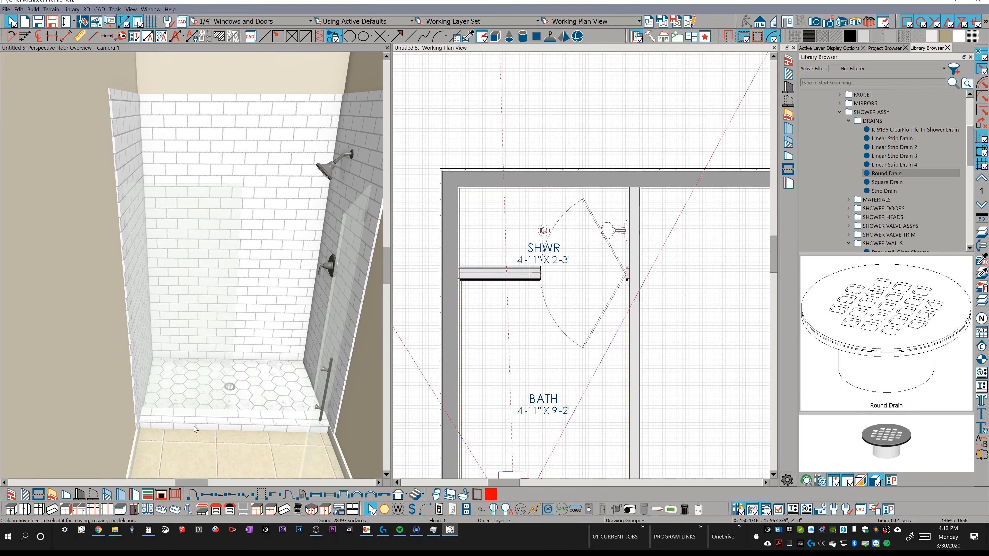
left_click(191, 424)
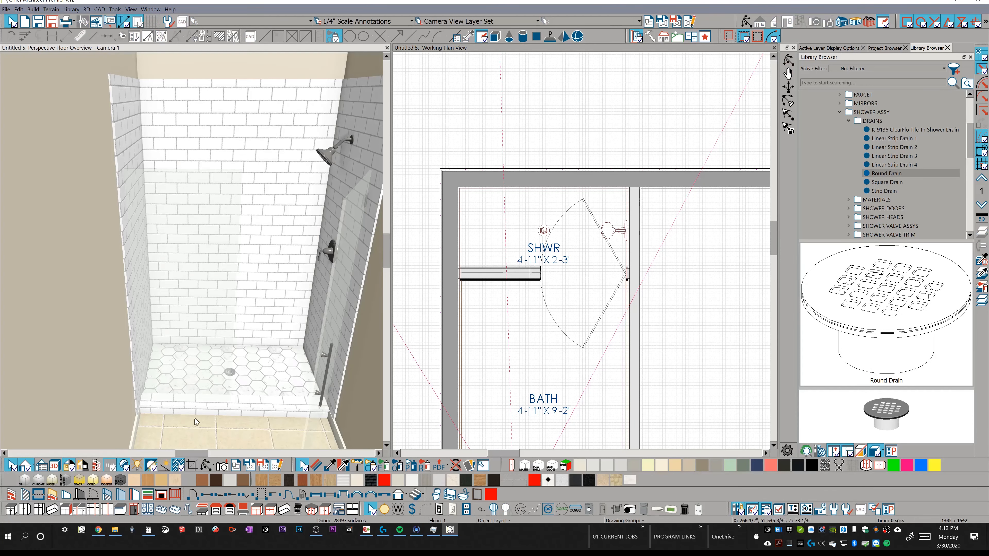
left_click(196, 407)
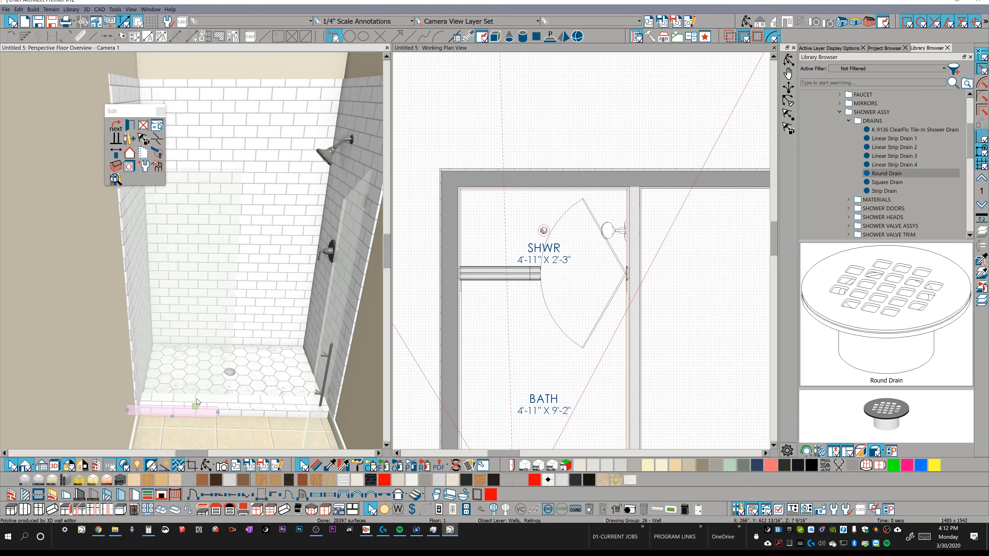
left_click_drag(197, 405, 200, 279)
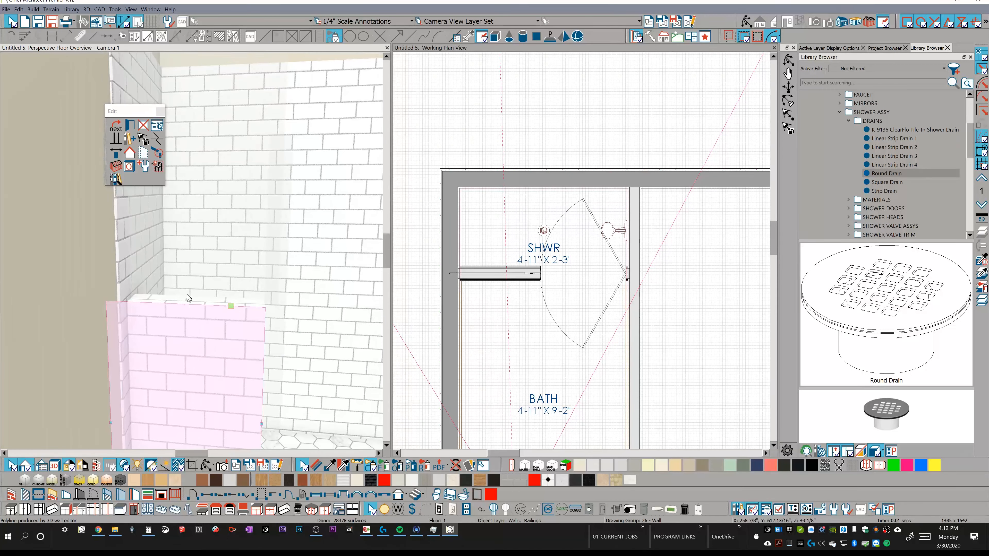
key("Escape")
left_click(194, 201)
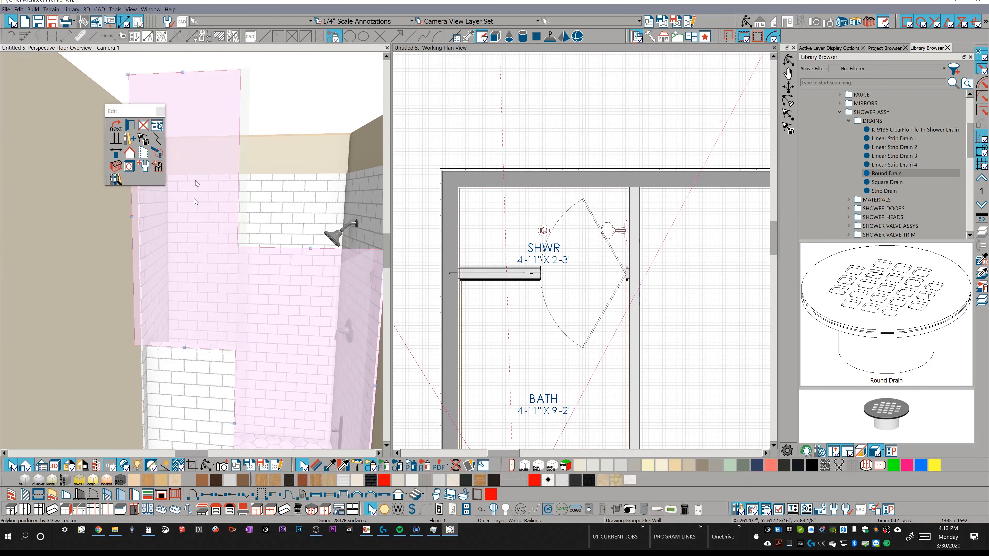
left_click_drag(194, 100, 213, 222)
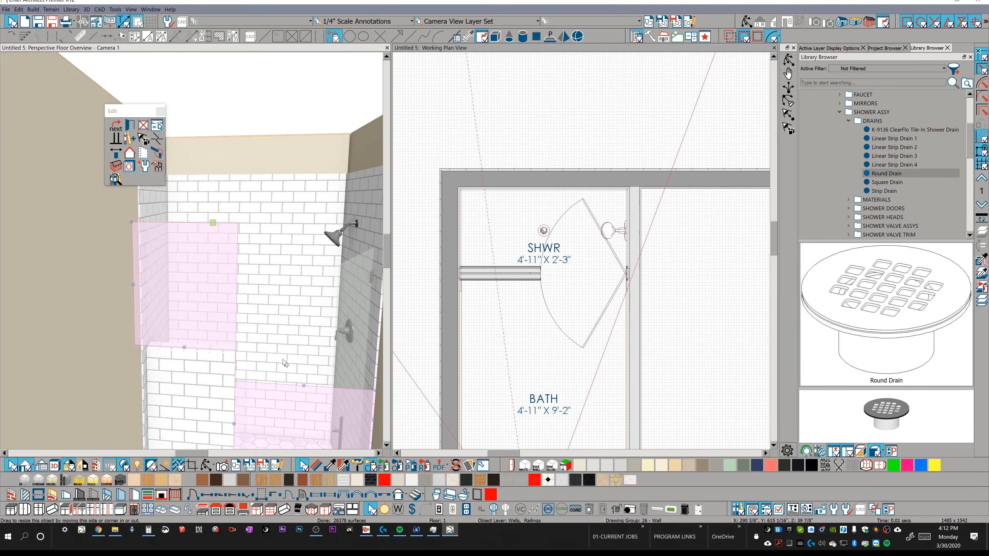
key("Escape")
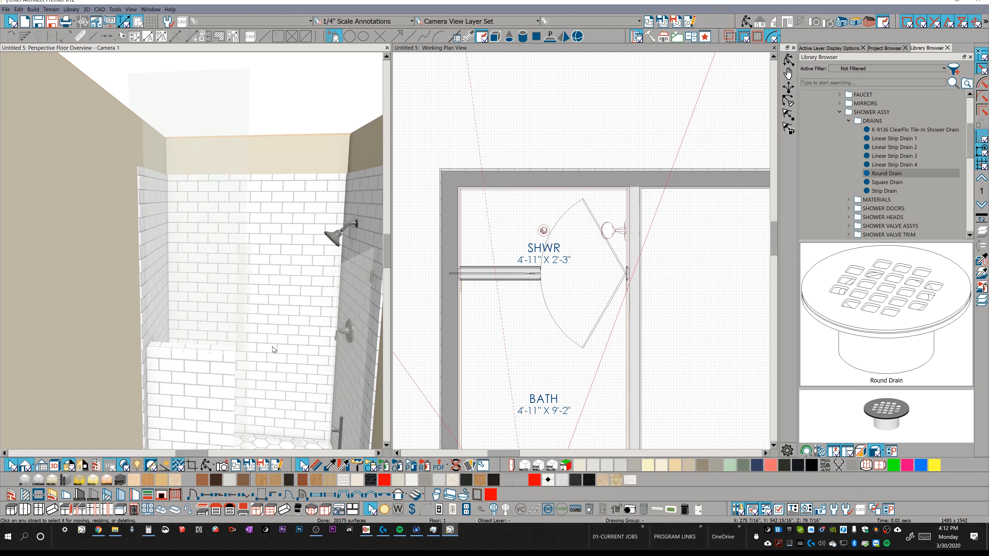
key("ctrl+z")
middle_click_drag(272, 347, 212, 413)
key("space")
Set the lower wall top elevation of the pony wall section under the glass panel to 42" in its railing specification.
left_click(207, 423)
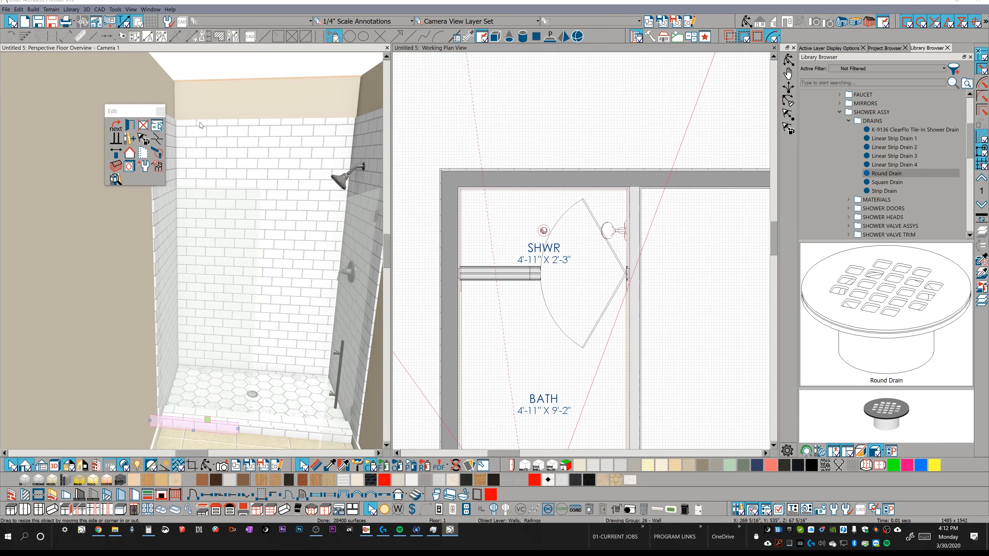
key("ctrl+e")
left_click(31, 51)
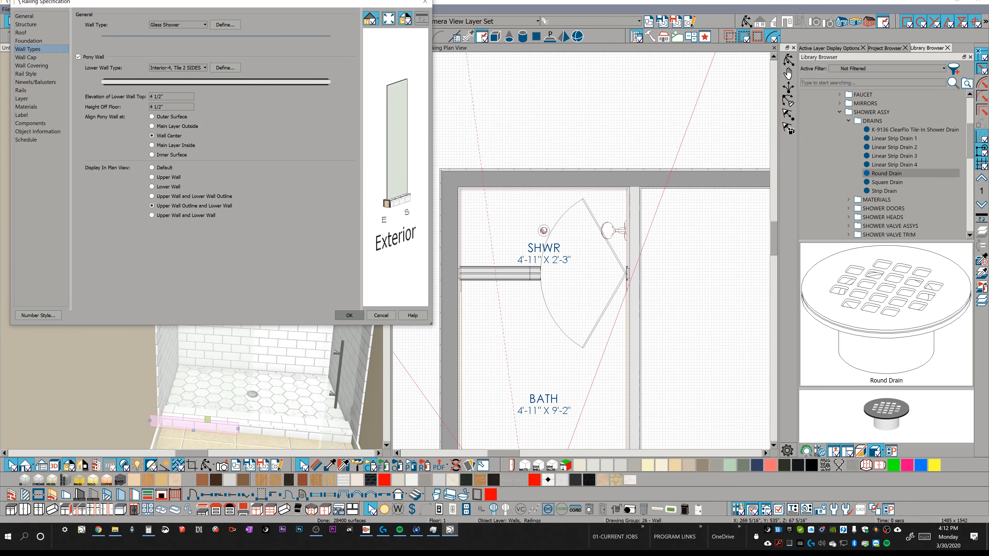
left_click_drag(167, 97, 52, 101)
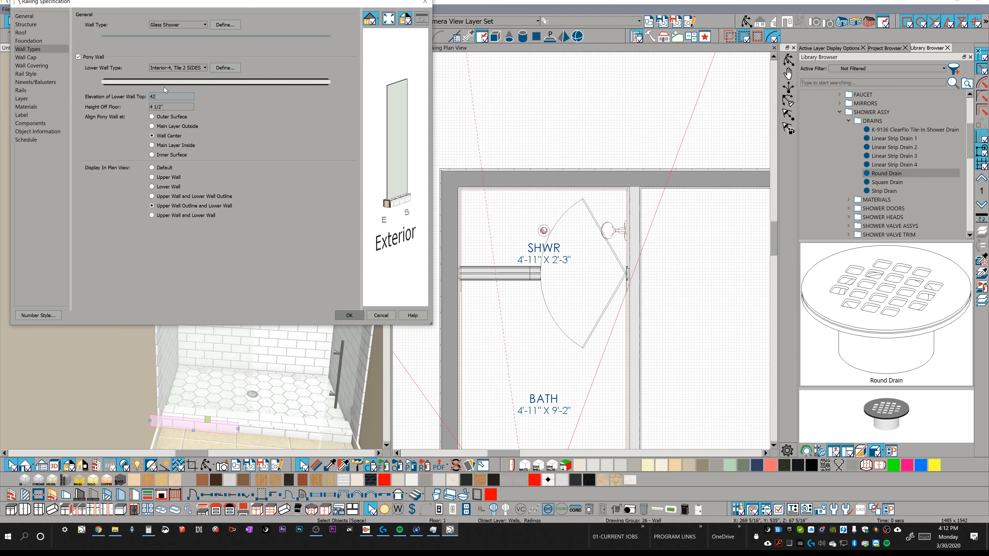
type("42")
key("Tab")
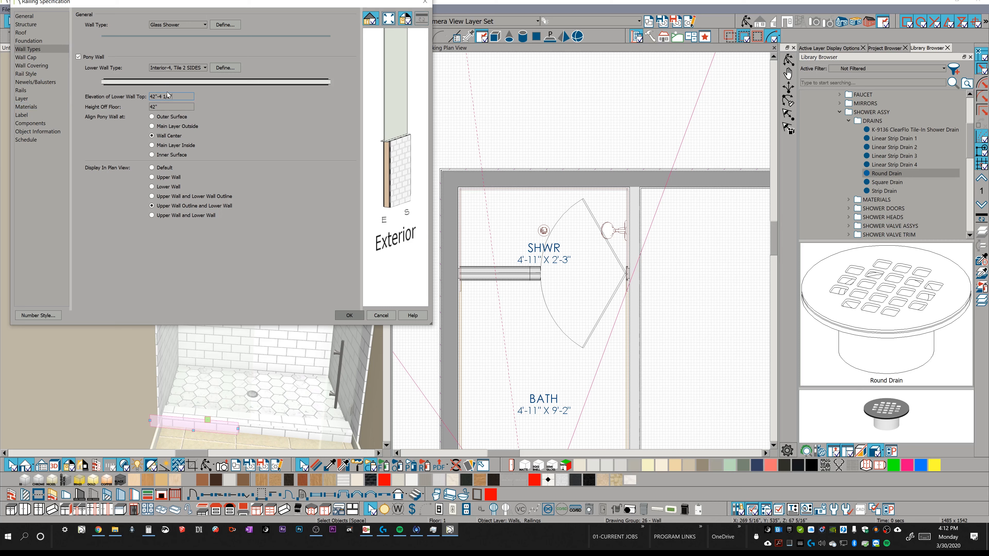
key("Tab")
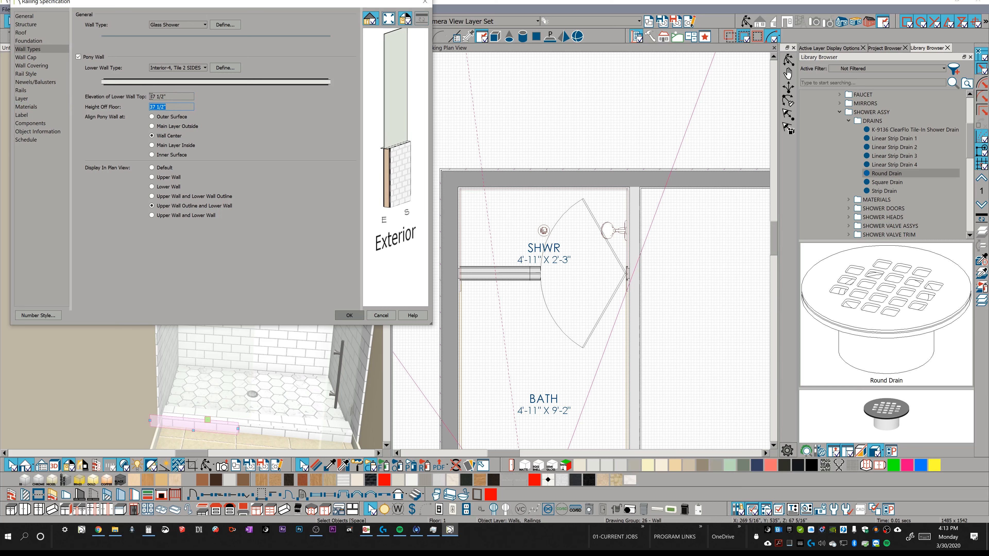
key("shift+Tab")
type("42")
key("Tab")
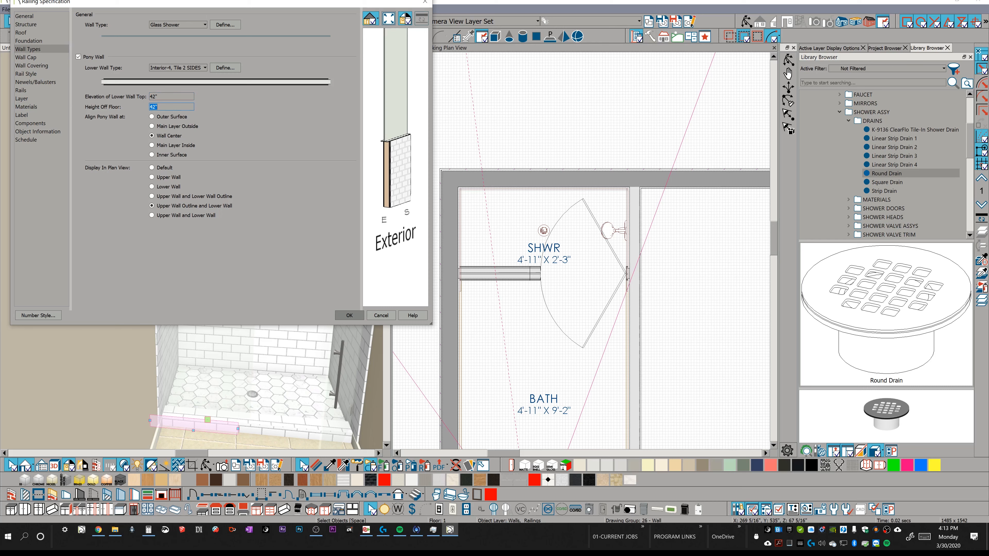
Set the pony wall section's railing height to 72"-37 1/2" and apply the railing specification.
left_click(35, 83)
left_click(118, 23)
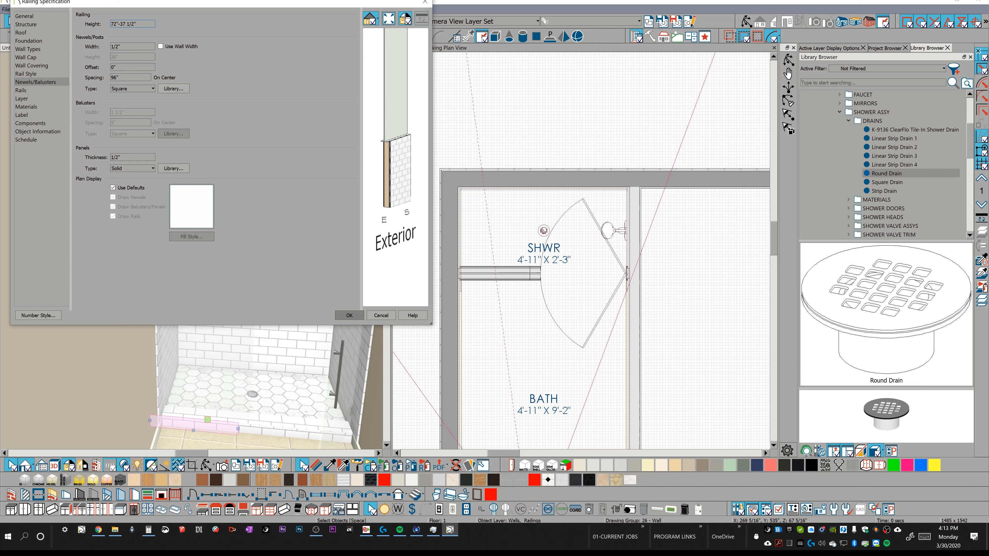
type("-37 1/2\"")
left_click(137, 44)
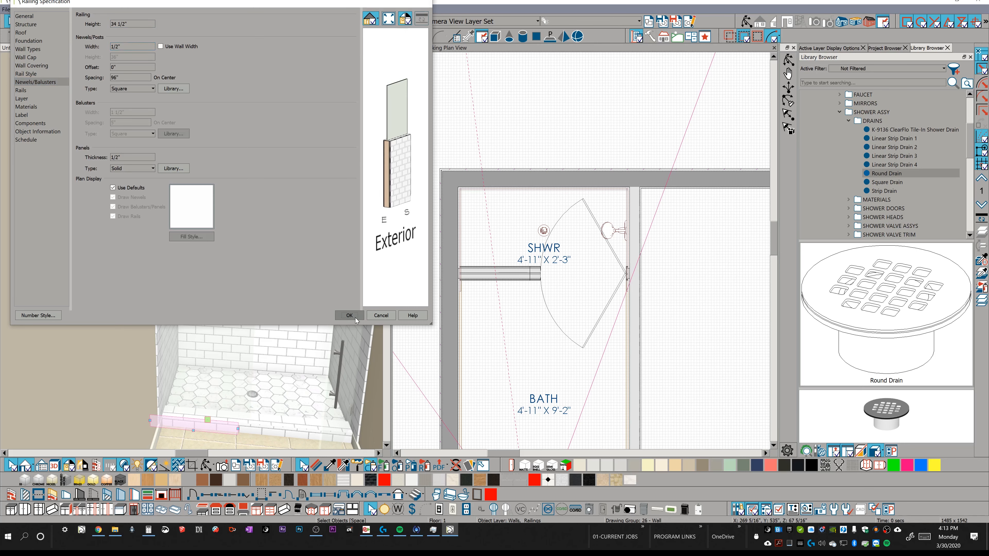
left_click(349, 315)
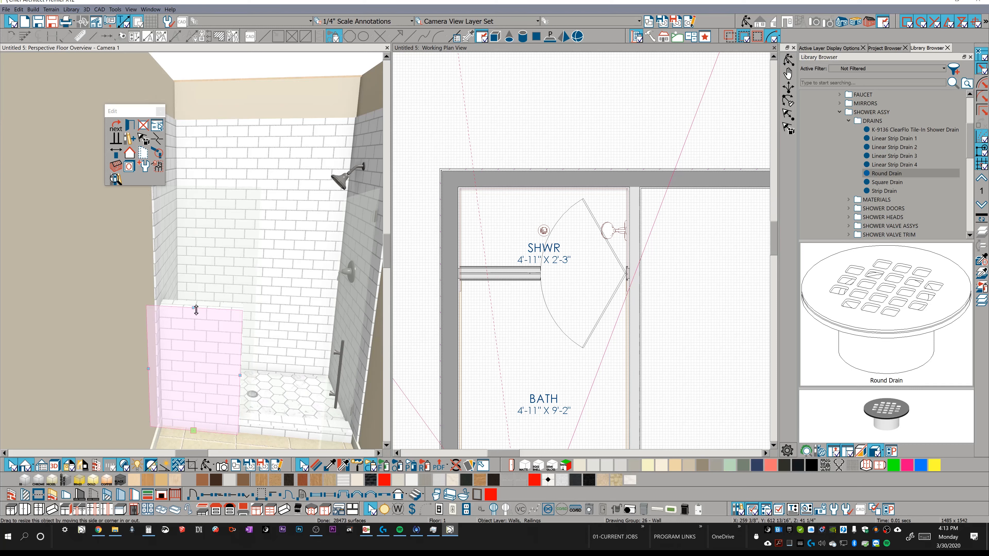
Paint the exposed drywall end of the raised pony wall with the White Matte Subway Tile with Grey Grout material.
left_click_drag(197, 307, 203, 191)
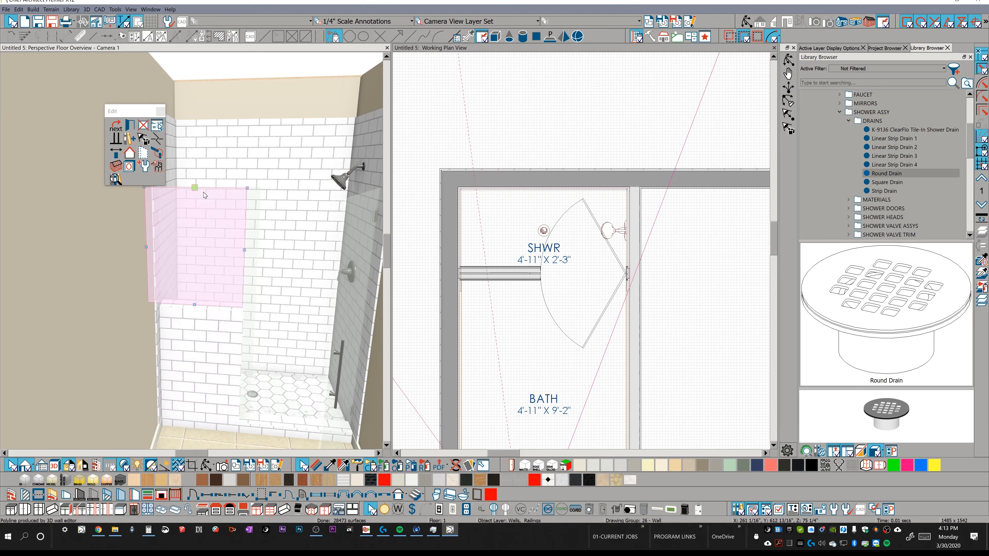
left_click(342, 230)
left_click(240, 226)
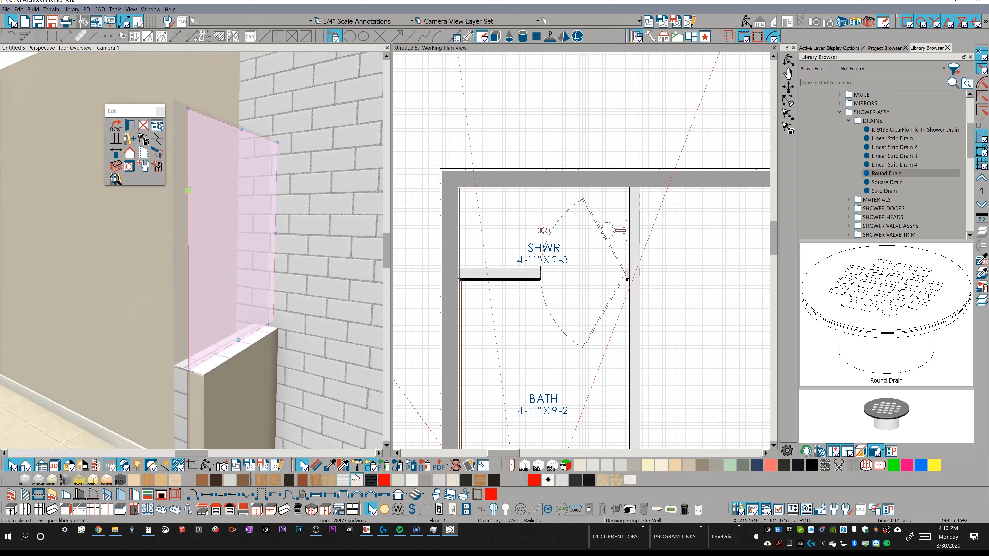
left_click(332, 467)
left_click(303, 387)
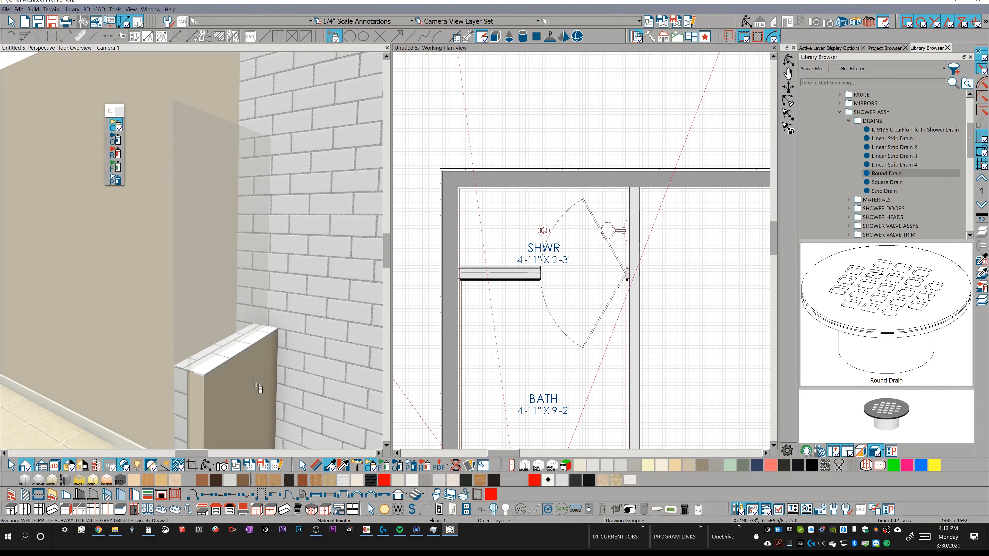
left_click(140, 202)
mouse_move(140, 204)
middle_mouse_down()
mouse_move(229, 213)
mouse_move(316, 239)
mouse_move(359, 269)
mouse_move(338, 254)
mouse_move(356, 254)
middle_mouse_up()
scroll(359, 271, "down", 6)
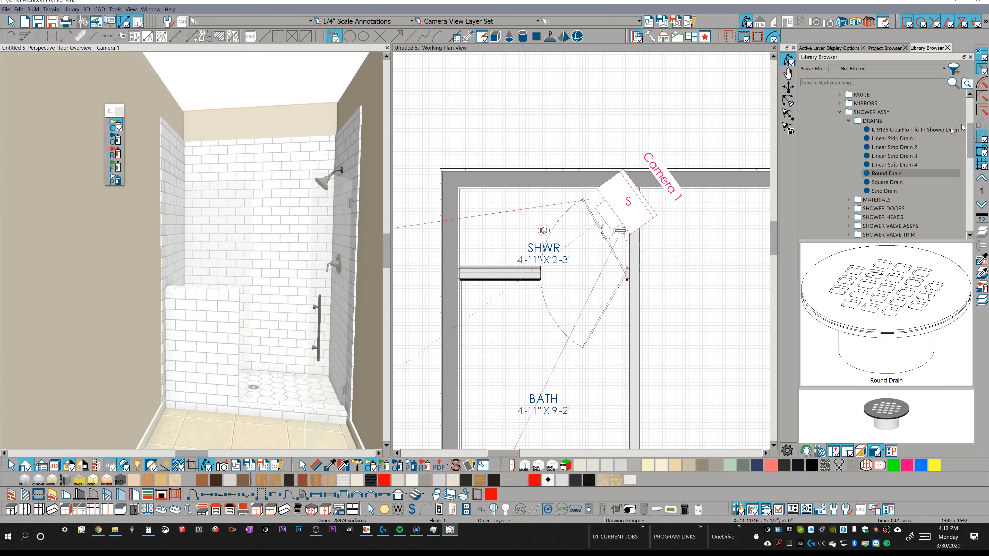
Place a SHOWER DOOR WALL BRACKET from the library's shower door brackets on the painted side wall beside the shower.
left_click(840, 112)
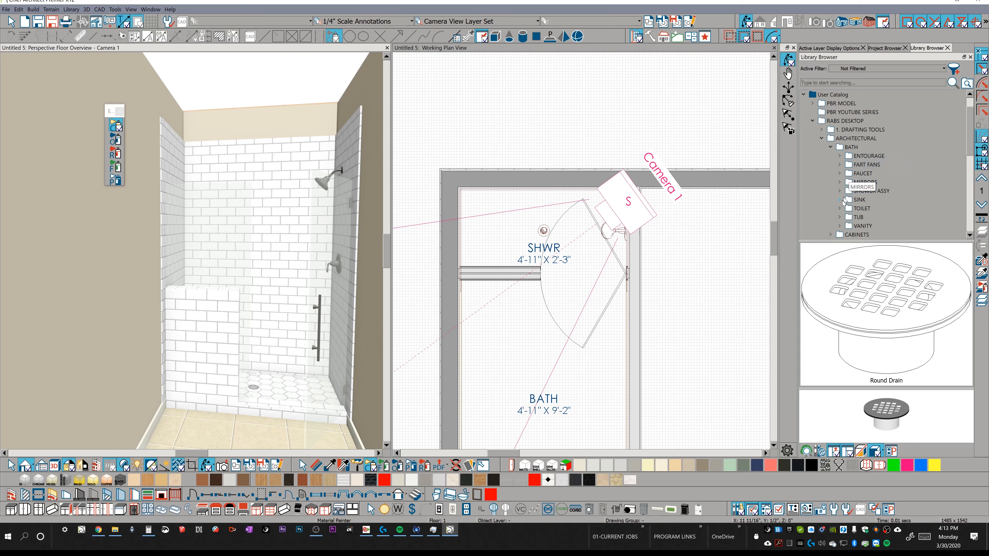
left_click(839, 191)
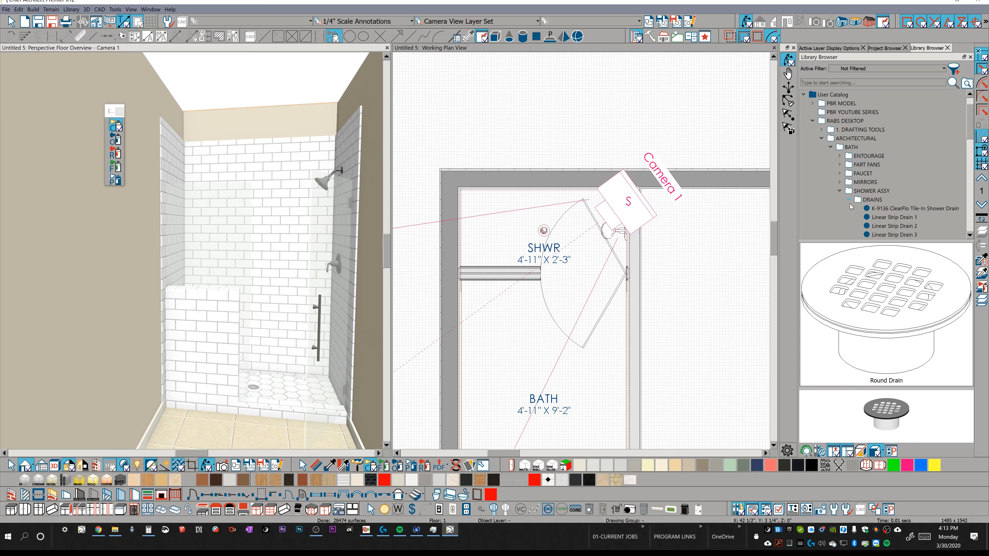
left_click(849, 200)
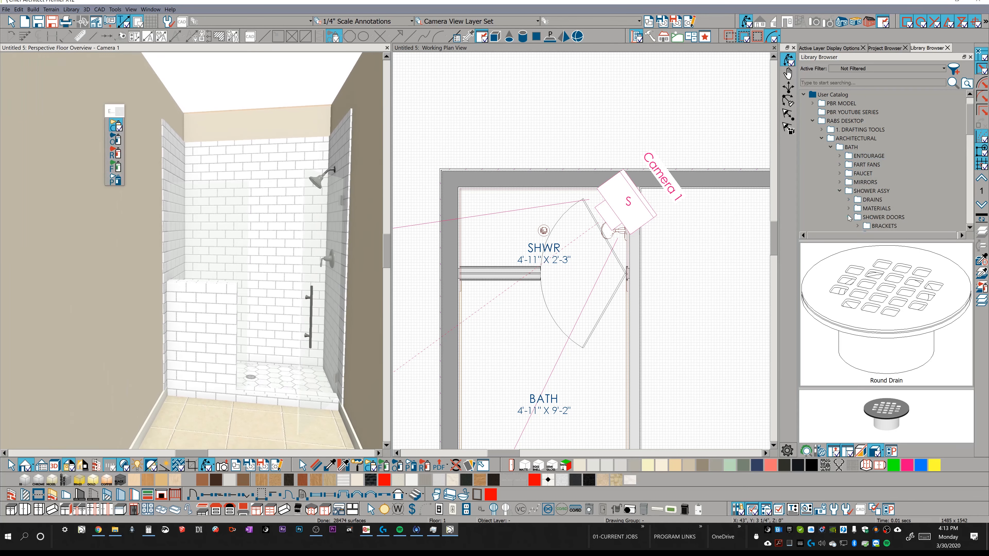
scroll(874, 219, "down", 3)
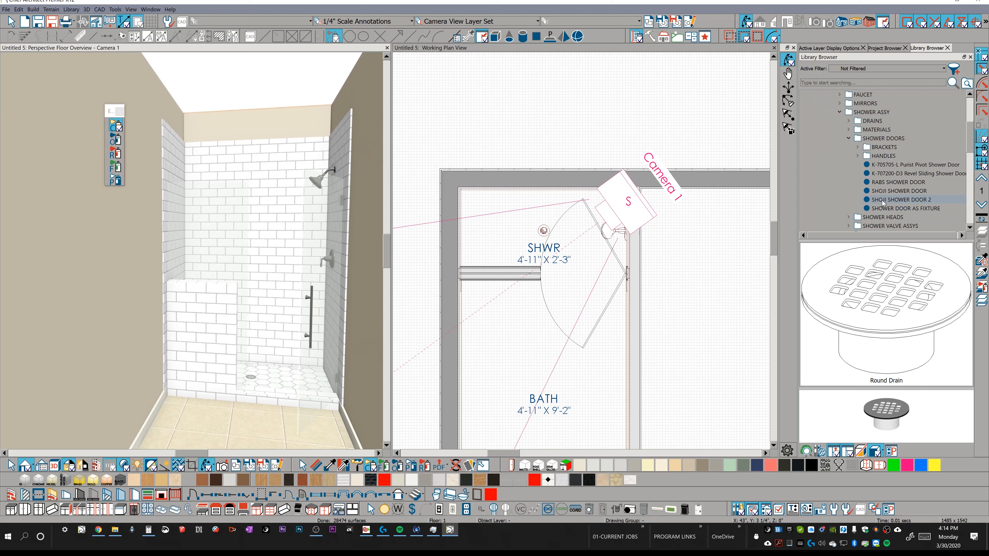
left_click(857, 146)
left_click(906, 174)
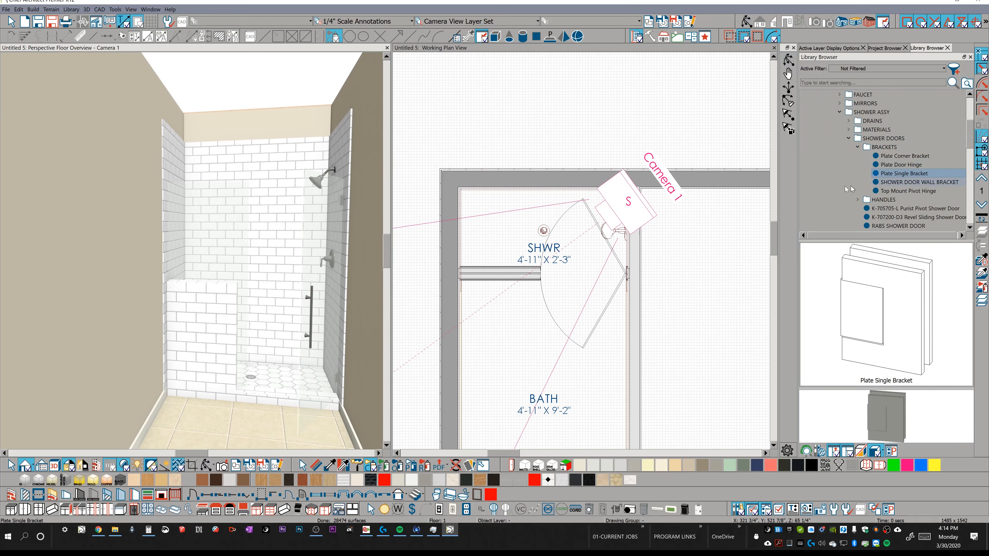
left_click(906, 164)
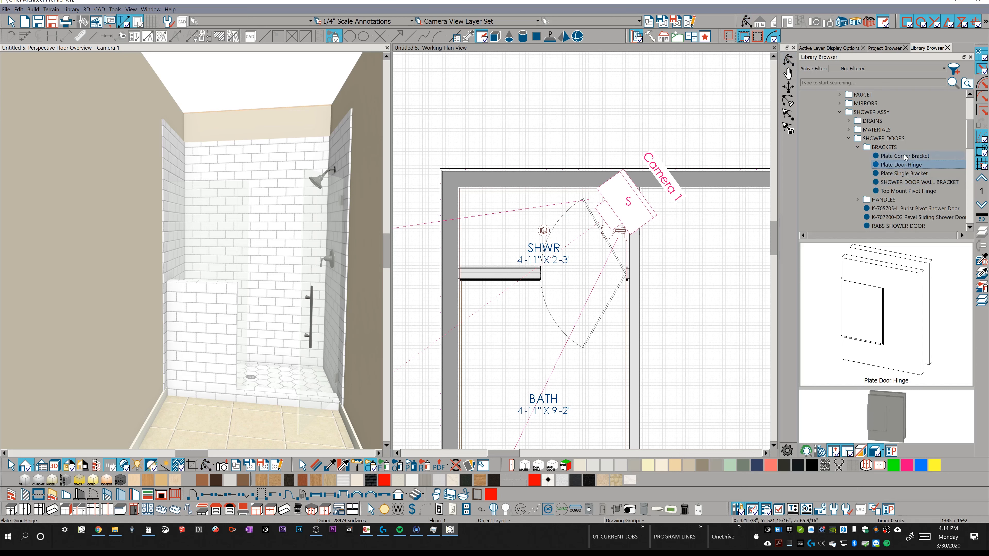
left_click(905, 156)
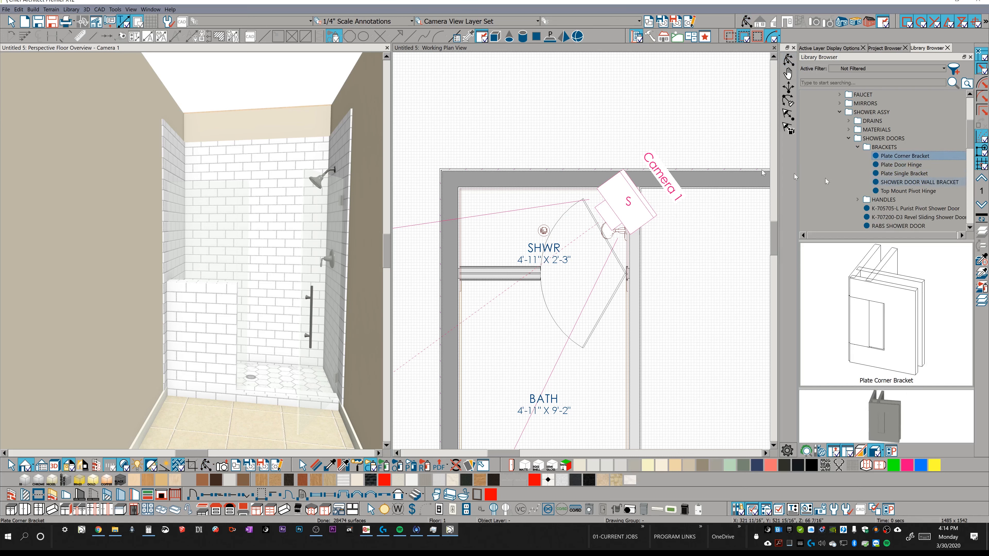
left_click(907, 182)
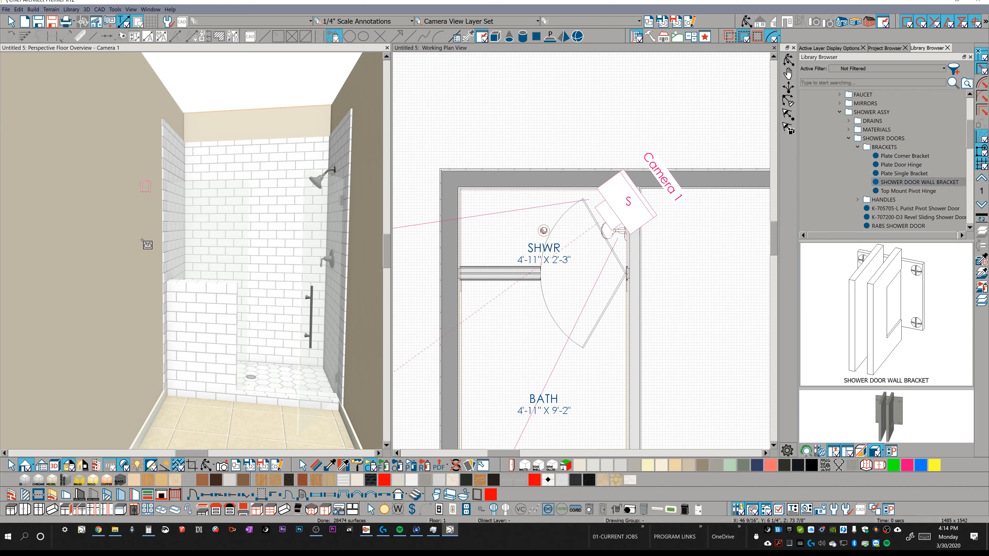
left_click(147, 189)
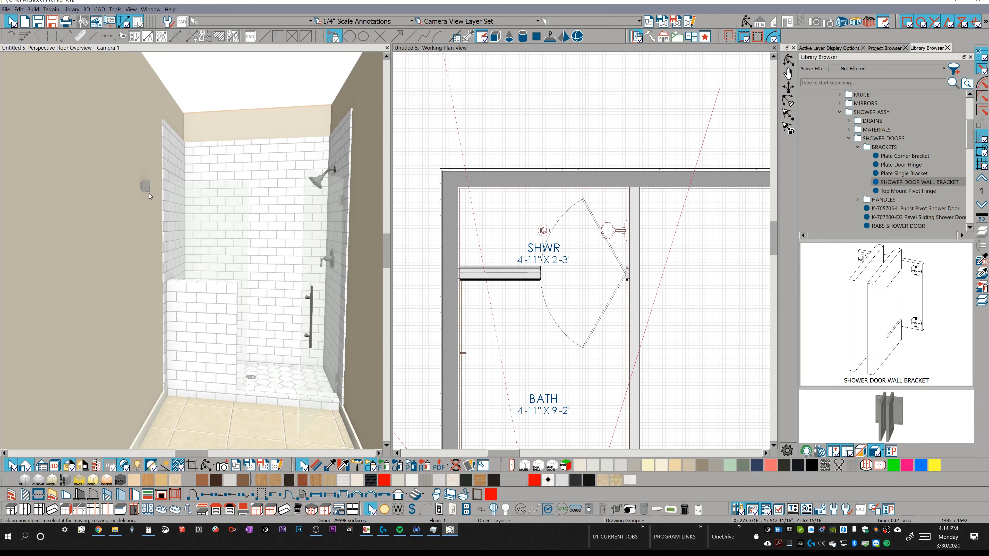
Move the wall bracket onto the tiled side wall above the pony wall, in line with the glass panel.
left_click(147, 189)
scroll(163, 238, "up", 10)
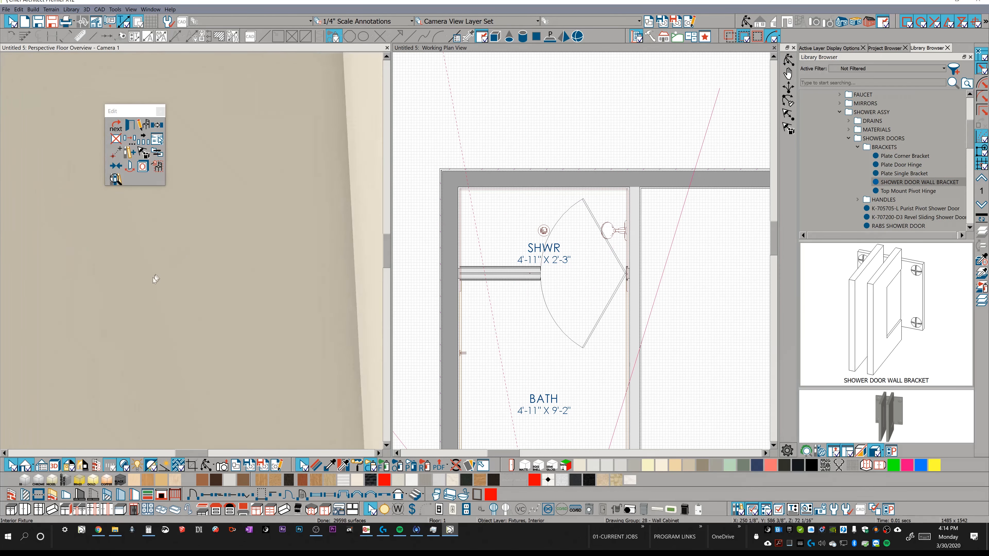
middle_click_drag(145, 322, 249, 250)
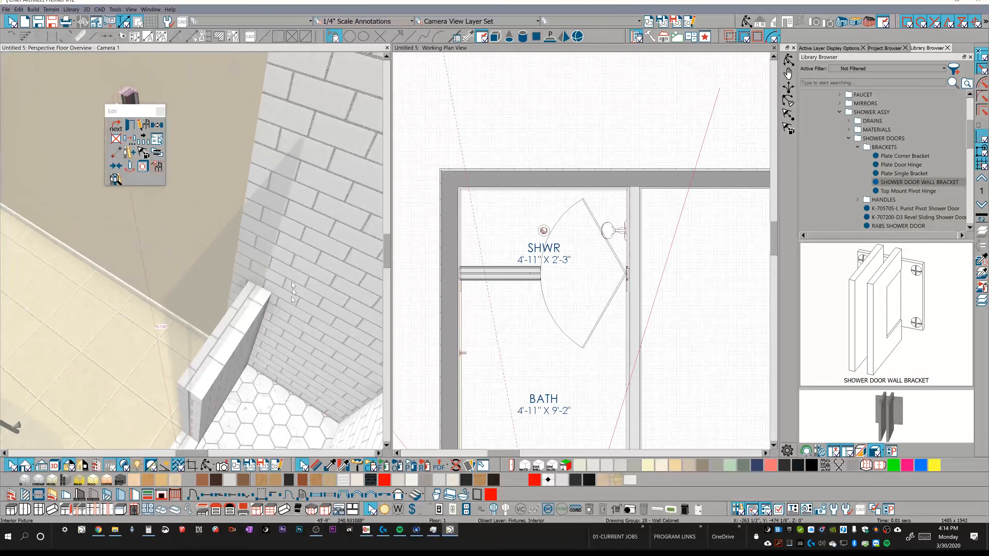
middle_click_drag(292, 150, 251, 232)
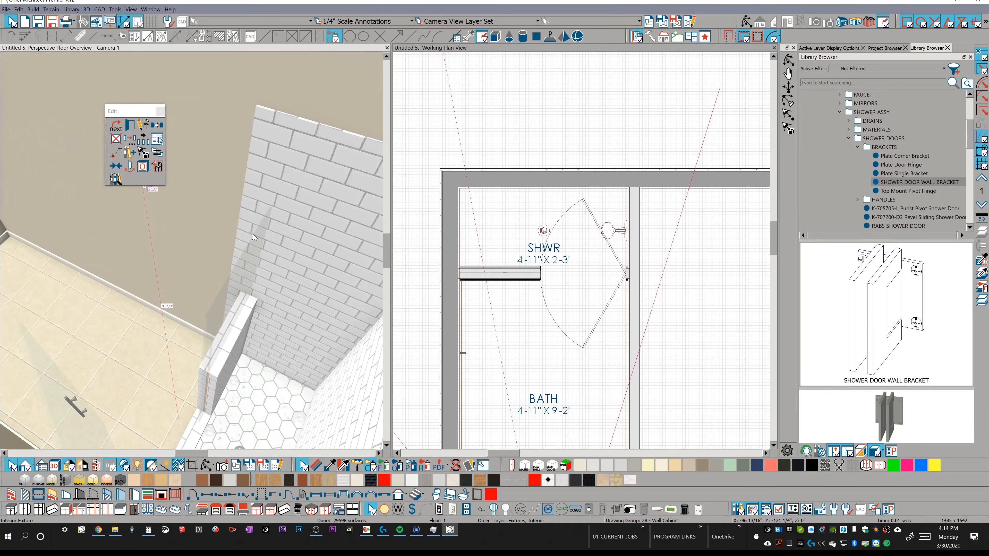
scroll(251, 236, "down", 1)
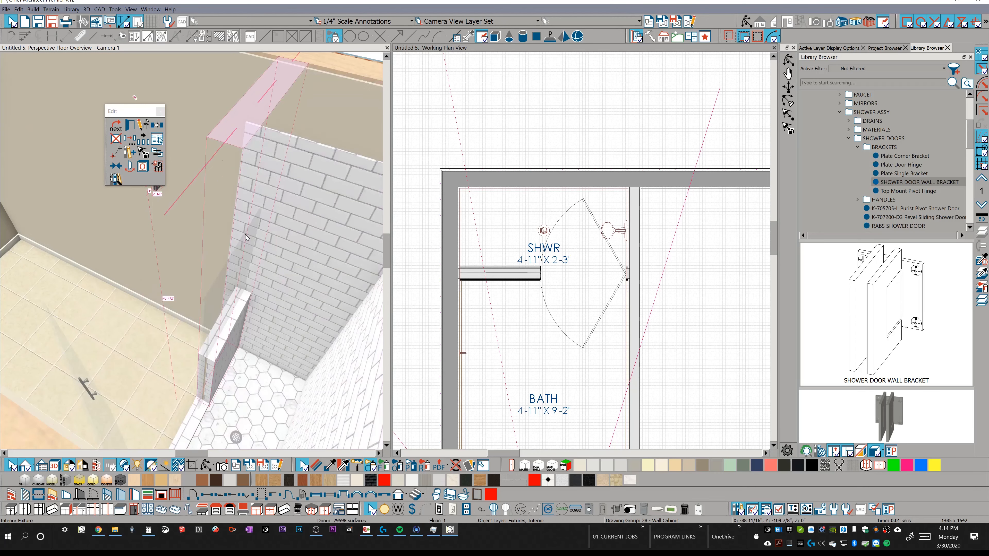
middle_click_drag(253, 237, 78, 113)
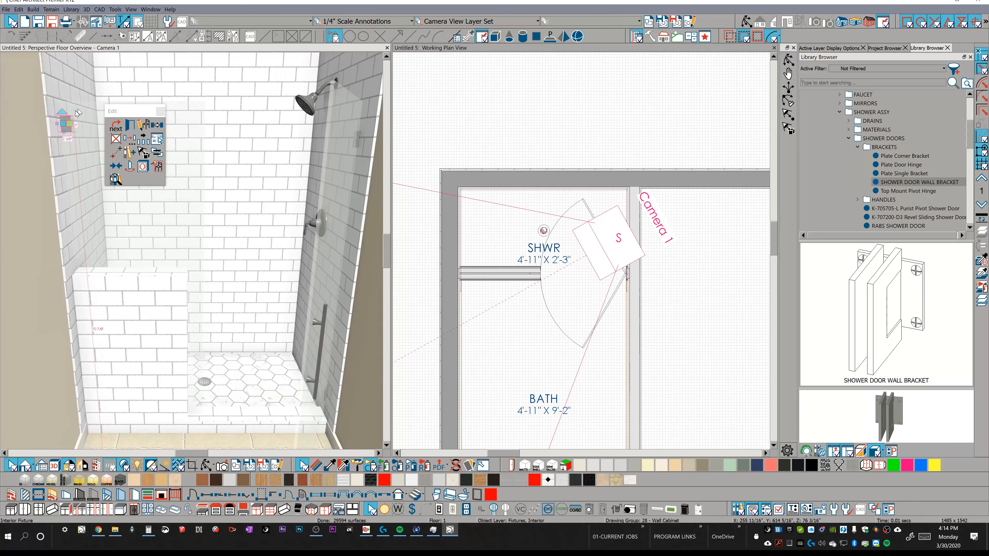
left_click_drag(65, 126, 64, 139)
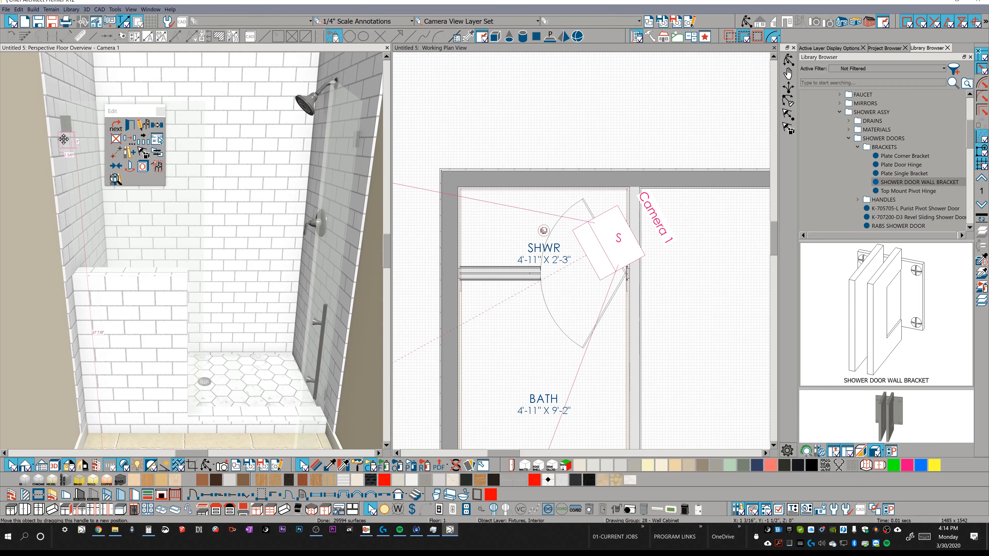
Copy the bracket lower on the tiled wall and onto the pony wall cap rotated 90°, sliding that copy toward the wall's open end.
left_click_drag(67, 148, 56, 271)
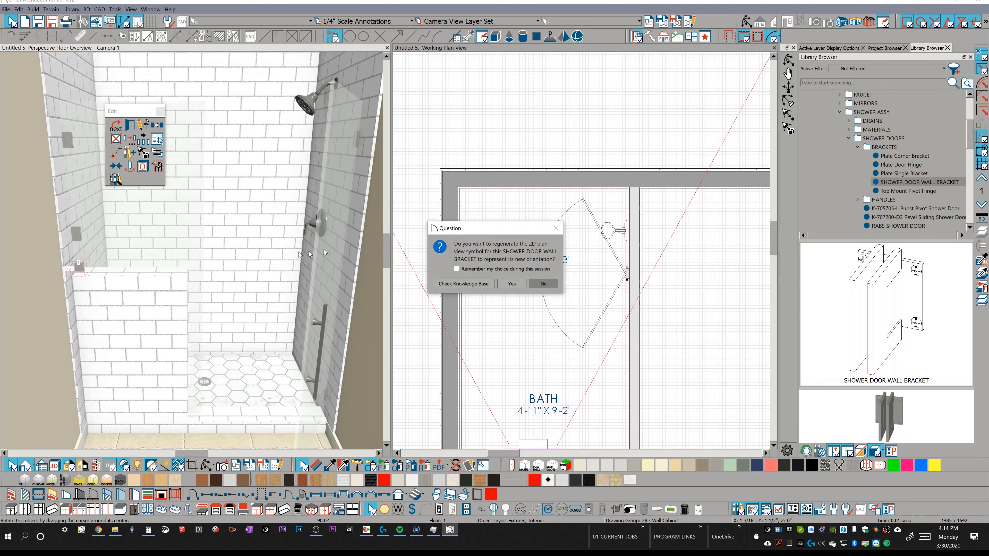
left_click(511, 284)
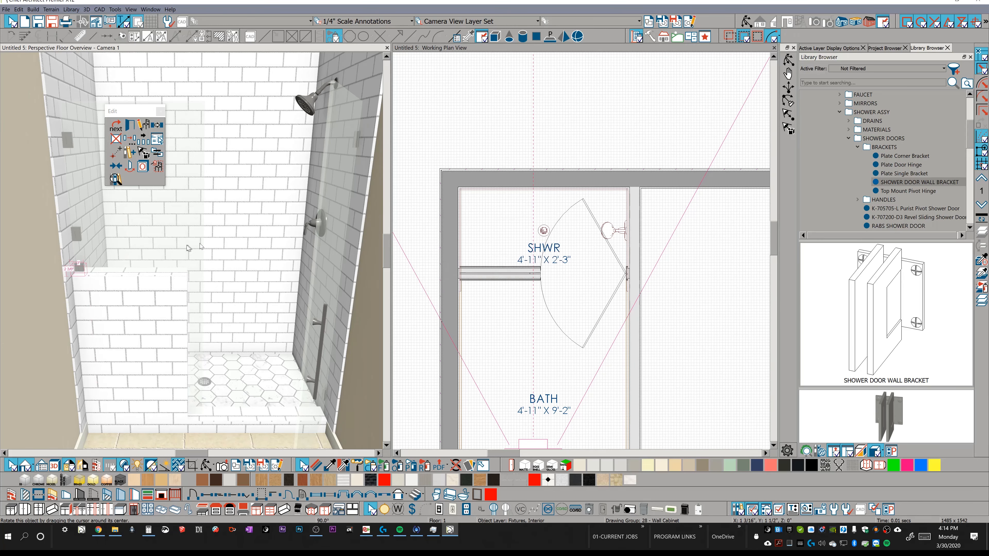
left_click_drag(79, 268, 165, 271)
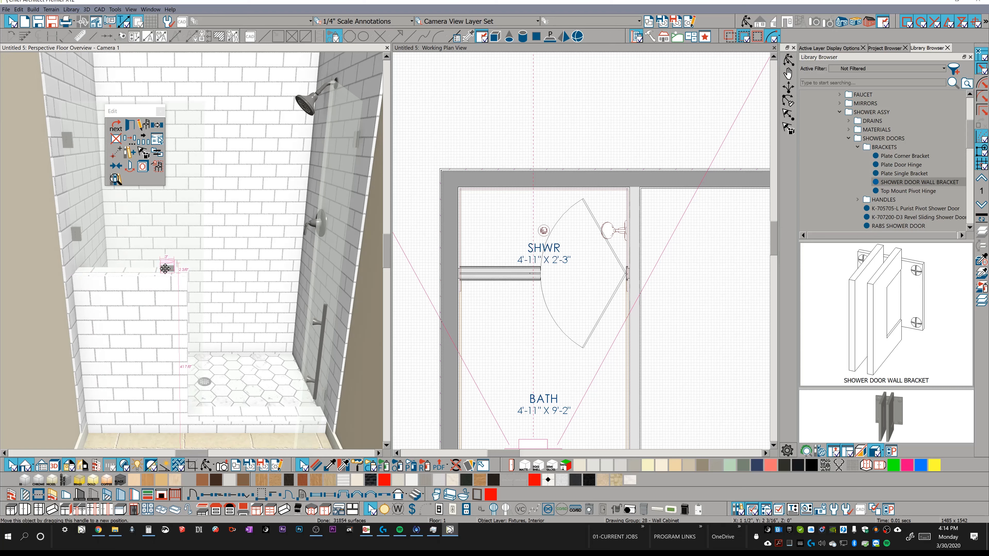
key("Tab")
key("Return")
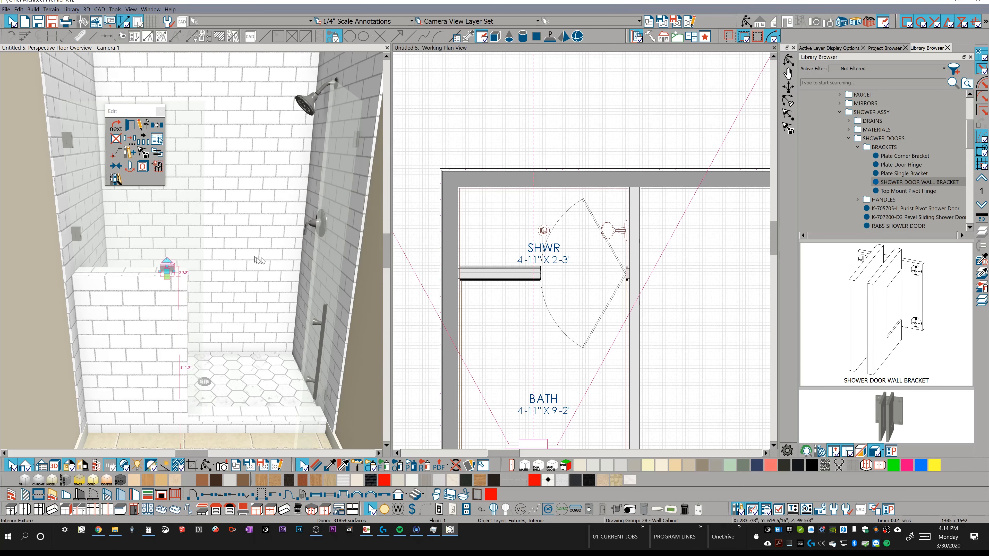
Widen the glass shower door opening toward the pony wall so its edge meets the pony wall's end.
left_click(332, 218)
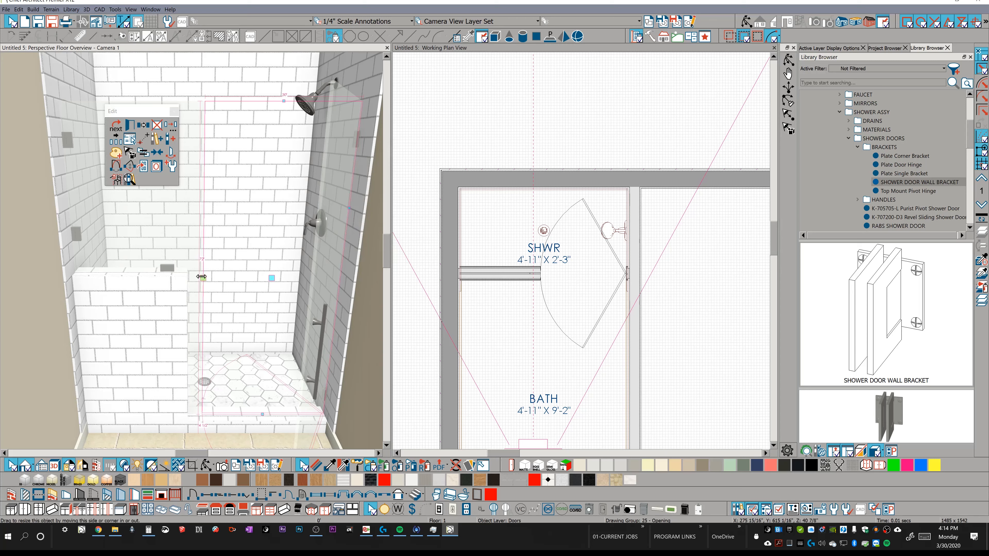
left_click_drag(193, 277, 188, 279)
middle_click_drag(343, 167, 228, 183)
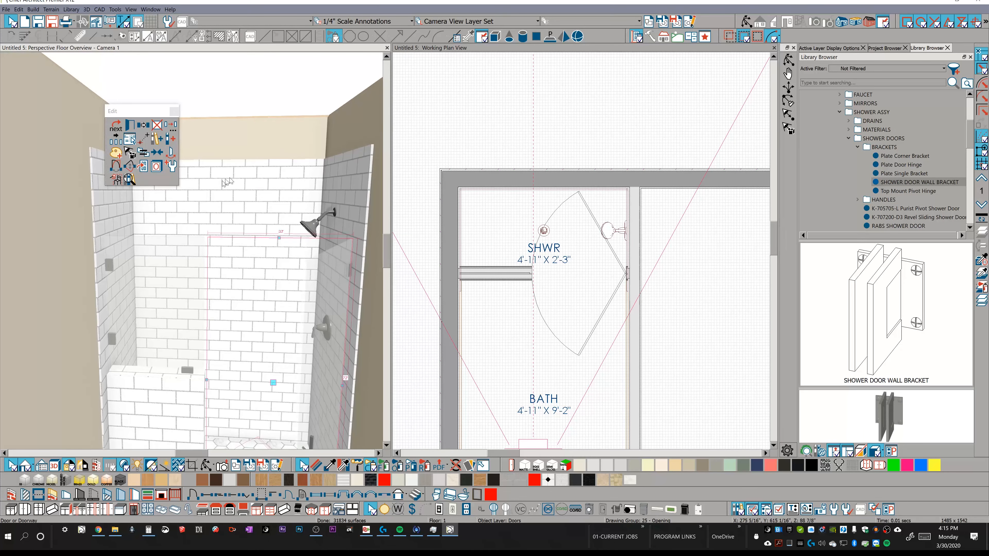
Place a wall niche in the tiled back wall of the shower, between the glass panel and the shower valve.
left_click(272, 180)
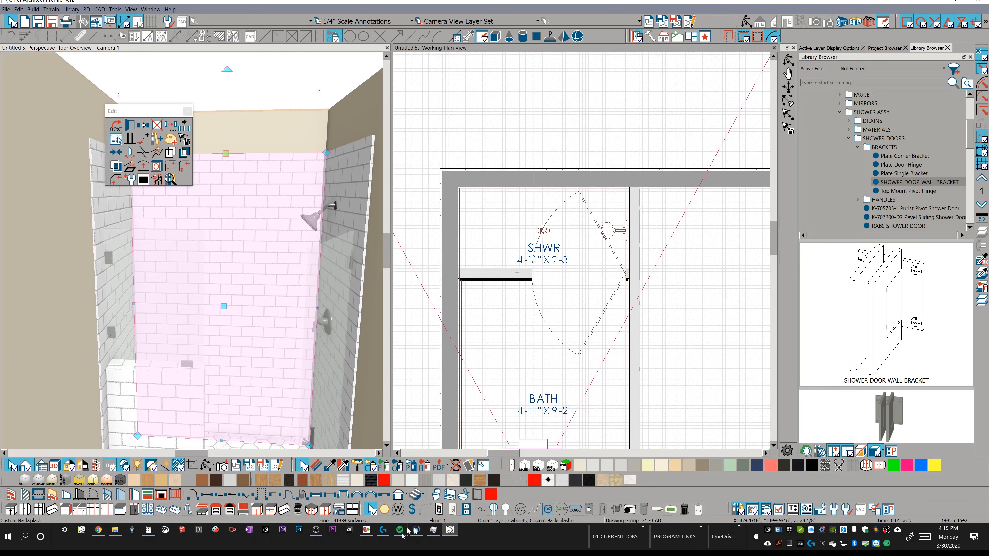
key("Escape")
key("o")
left_click_drag(282, 301, 295, 346)
key("n")
left_click(264, 295)
key("o")
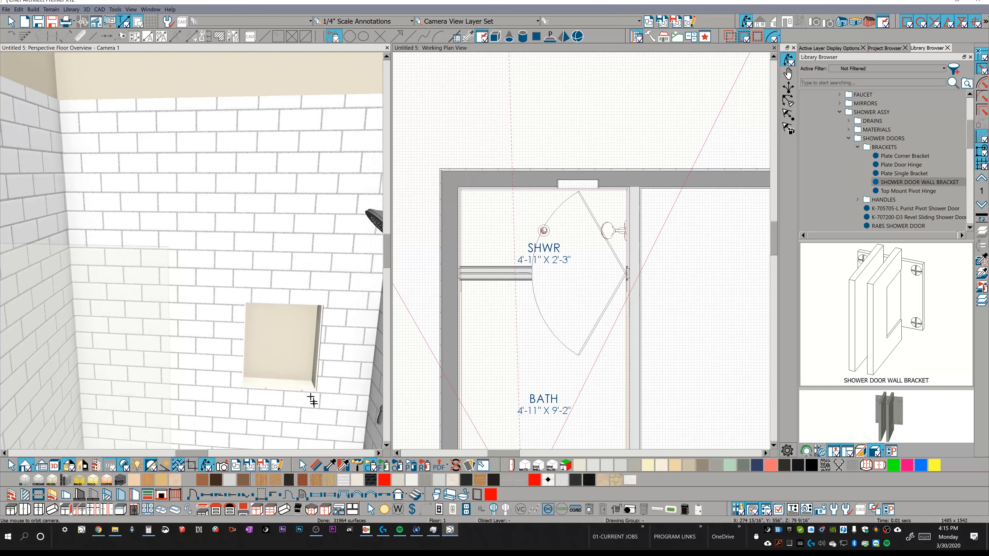
key("n")
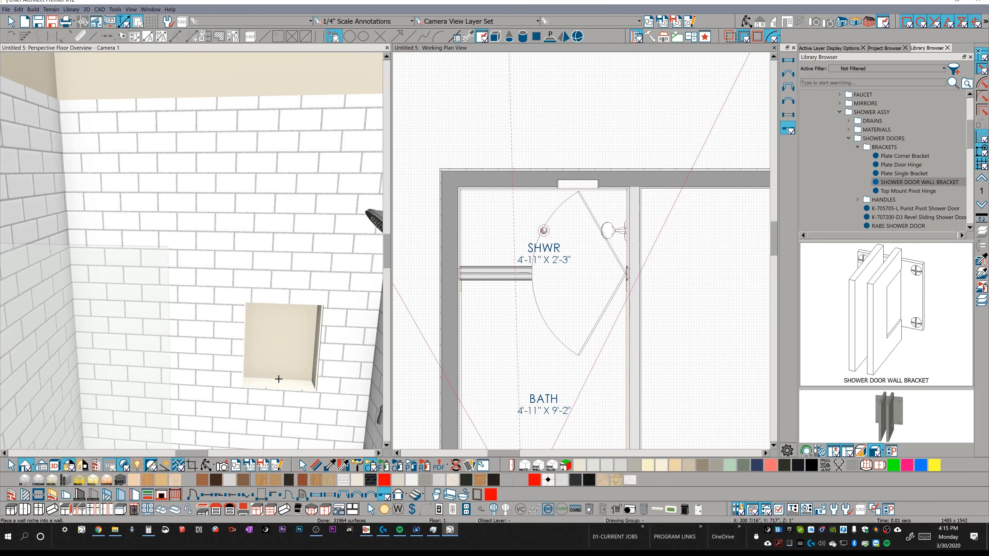
key("o")
left_click_drag(277, 379, 291, 384)
middle_click_drag(291, 384, 286, 384)
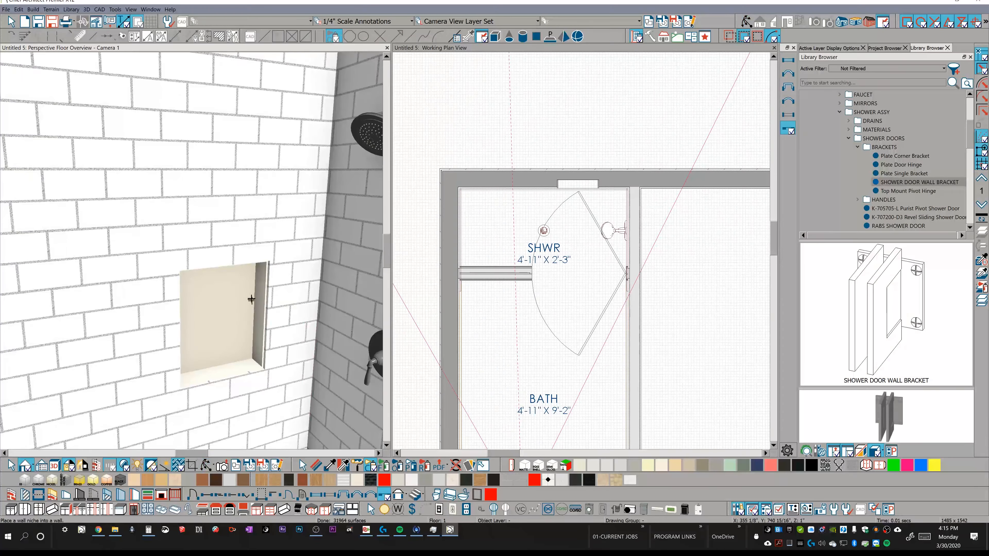
middle_click_drag(253, 313, 285, 439)
Paint the back of the wall niche with the White Matte Subway Tile with Grey Grout sampled from the surrounding wall.
left_click(330, 466)
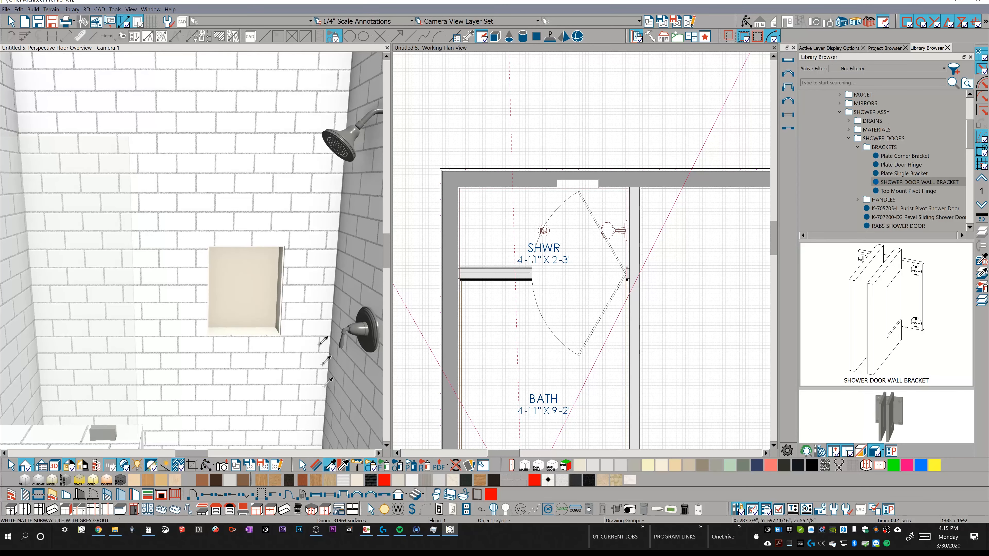
left_click(306, 276)
left_click(237, 270)
middle_click_drag(237, 270, 268, 405)
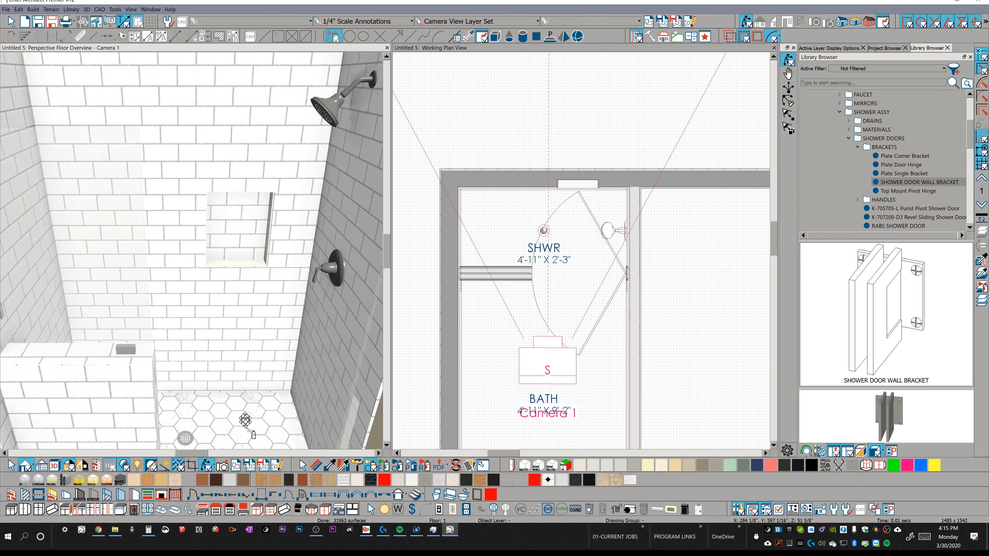
Sample the Marble 6 in Carrera Hex Tile from the shower floor and paint the back of the niche with it.
left_click(273, 421)
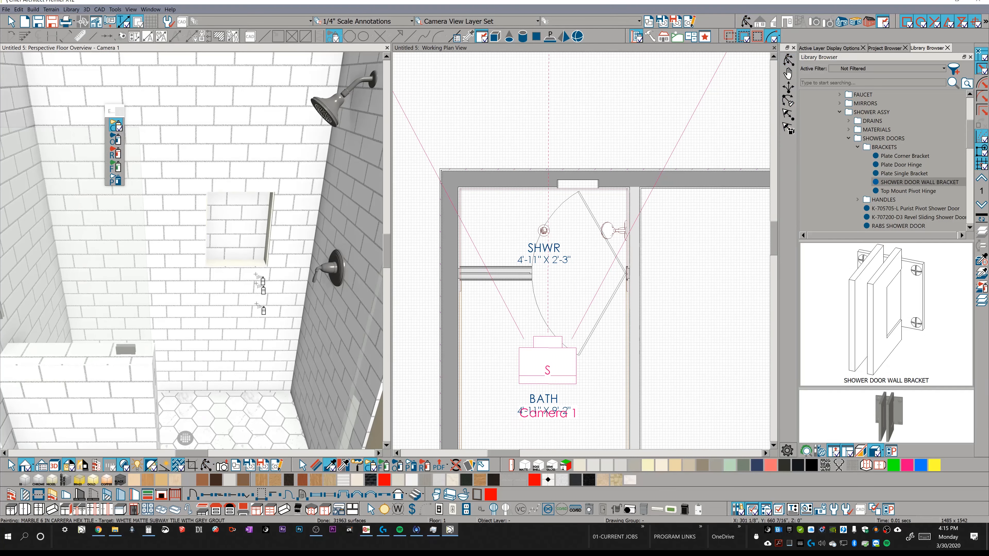
left_click(247, 243)
mouse_move(248, 244)
middle_mouse_down()
mouse_move(248, 231)
mouse_move(258, 272)
middle_mouse_up()
In the wall niche's frame specification, turn off Fit Frame to Wall, use a 3 1/2" depth and apply a negative inset.
key("space")
left_click(260, 280)
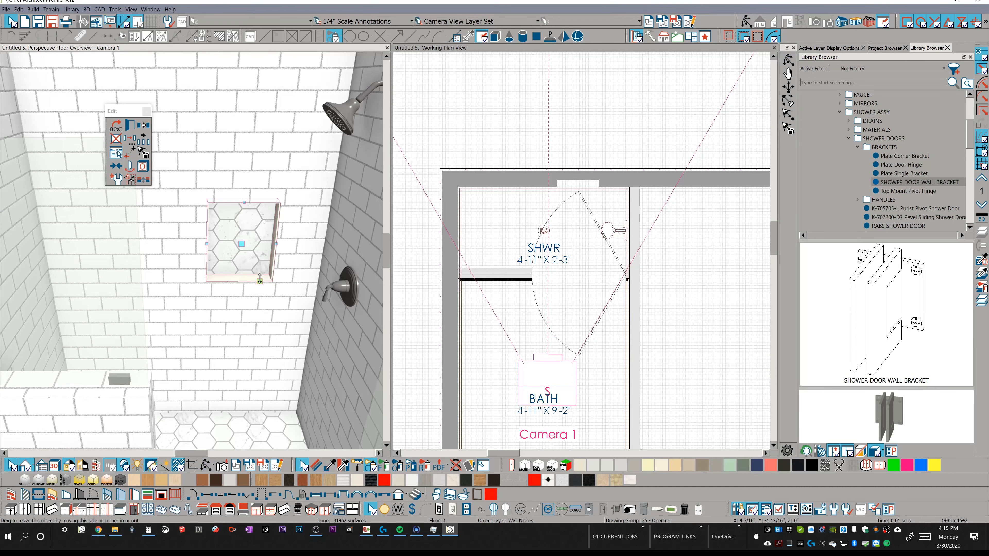
double_click(252, 257)
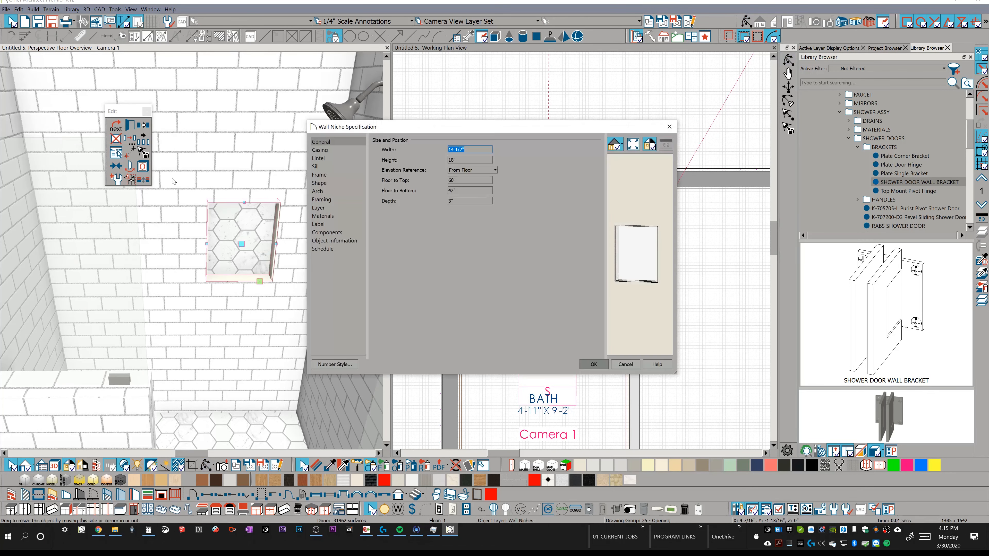
left_click(320, 176)
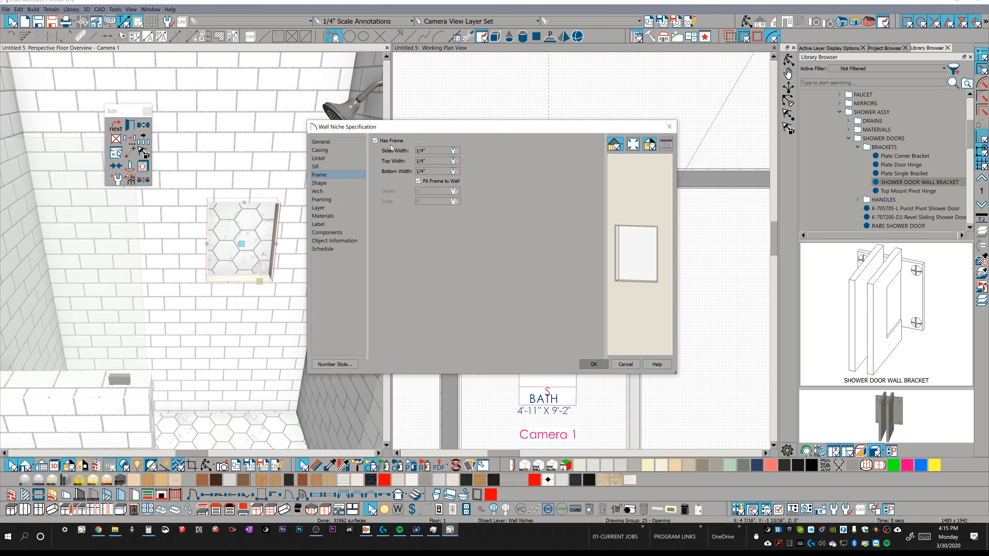
left_click(438, 182)
key("Tab")
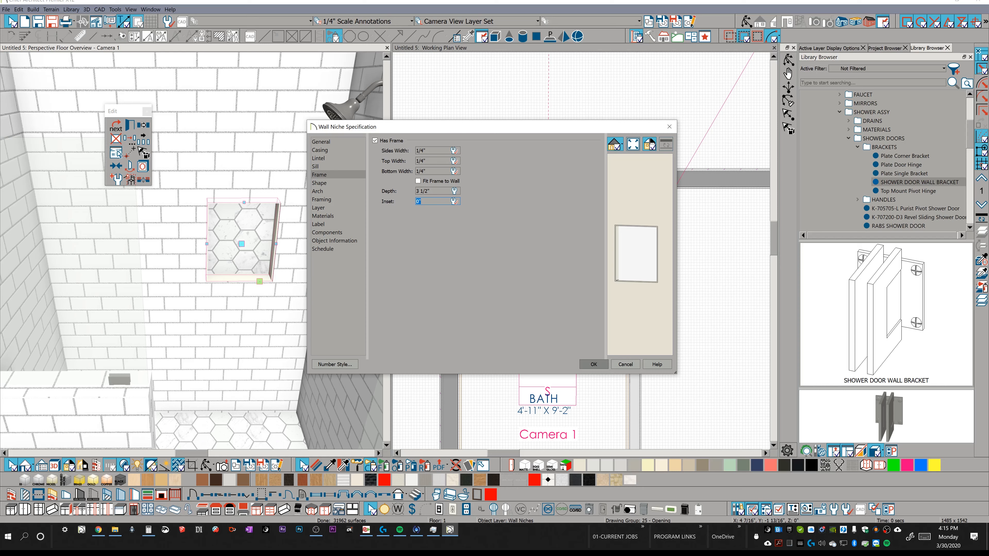
type("-1/")
key("Return")
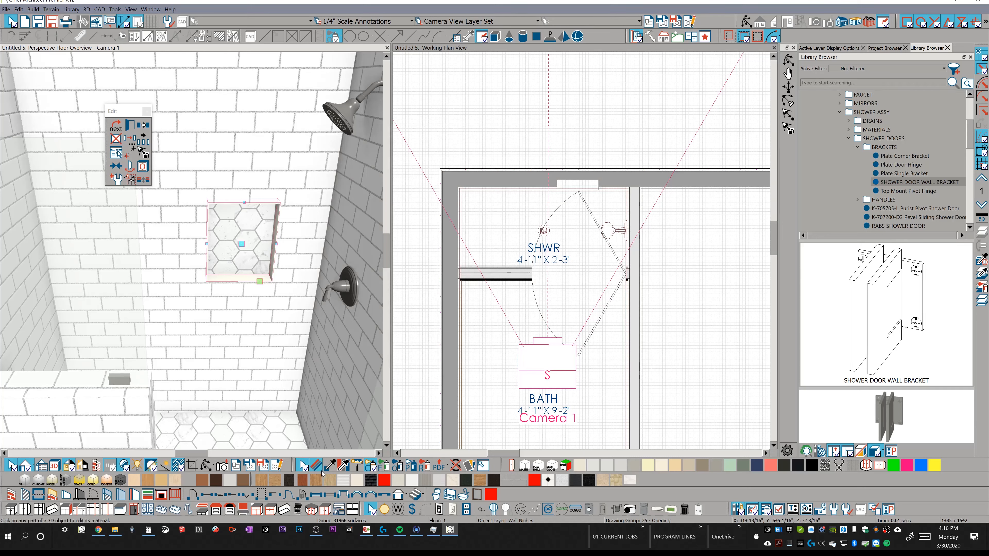
Paint the niche's frame with the White Matte Subway Tile with Grey Grout sampled from the back wall.
left_click(330, 466)
left_click(293, 227)
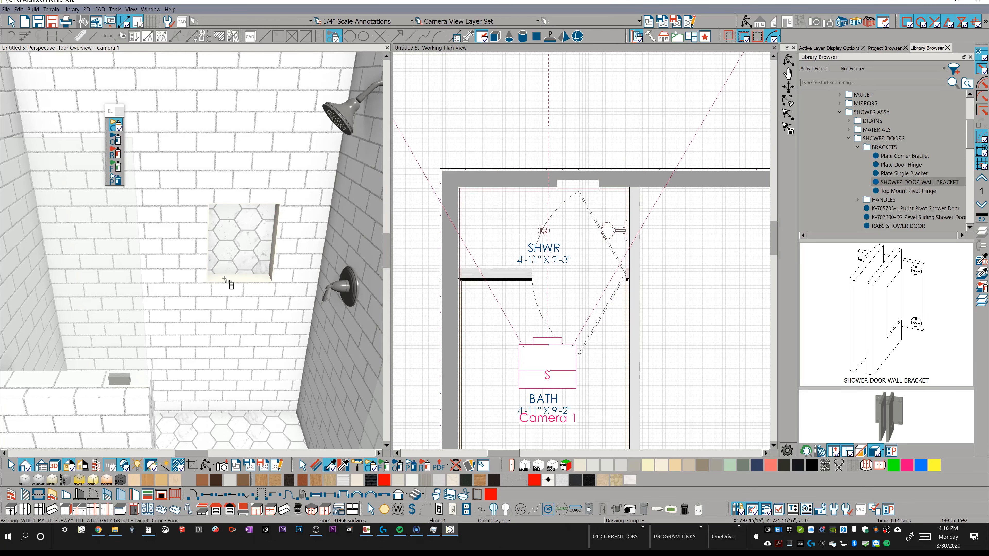
left_click(224, 278)
middle_click_drag(227, 278, 216, 280)
scroll(229, 280, "down", 4)
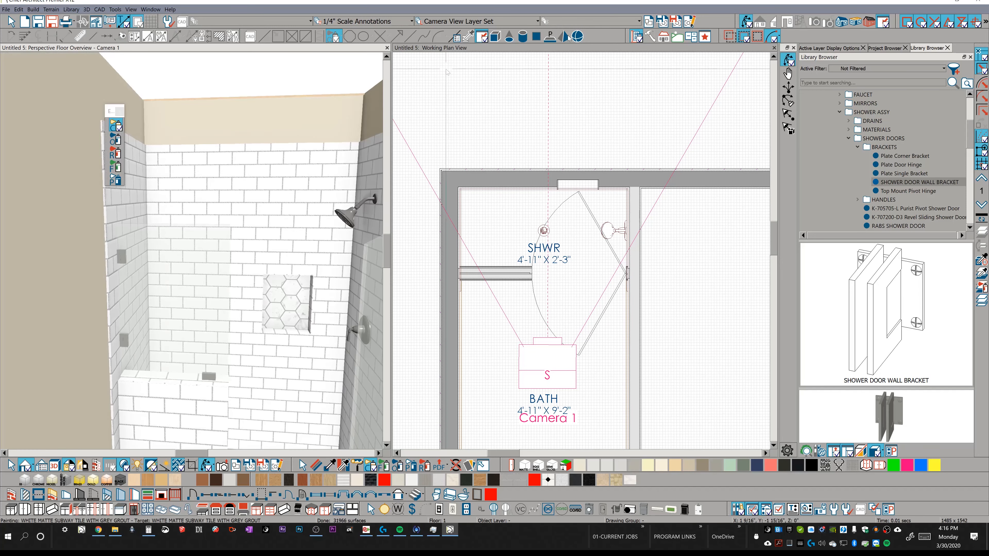
Create a cross section/elevation view facing the side wall that carries the shower glass brackets.
middle_click_drag(123, 351, 138, 404)
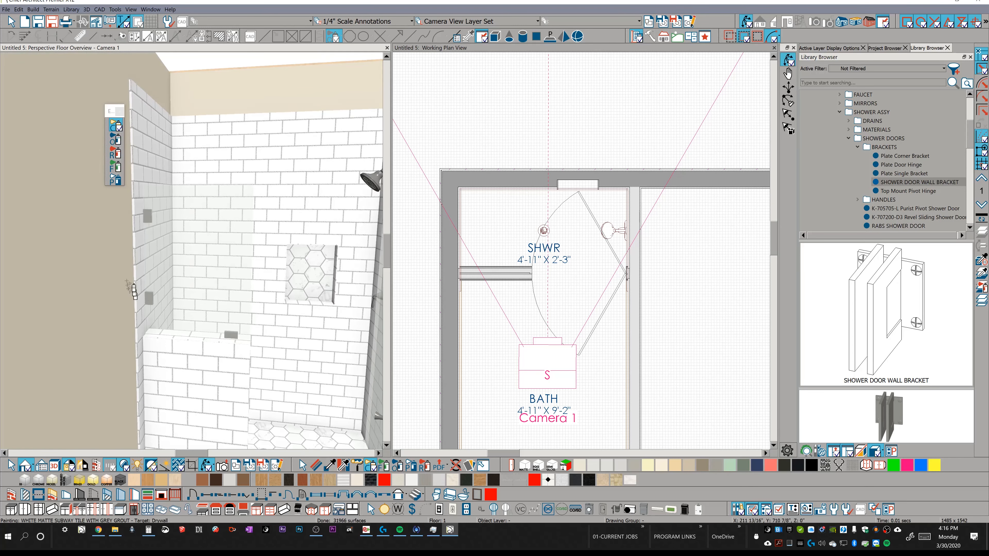
mouse_move(272, 116)
middle_mouse_down()
mouse_move(319, 121)
mouse_move(74, 133)
middle_mouse_up()
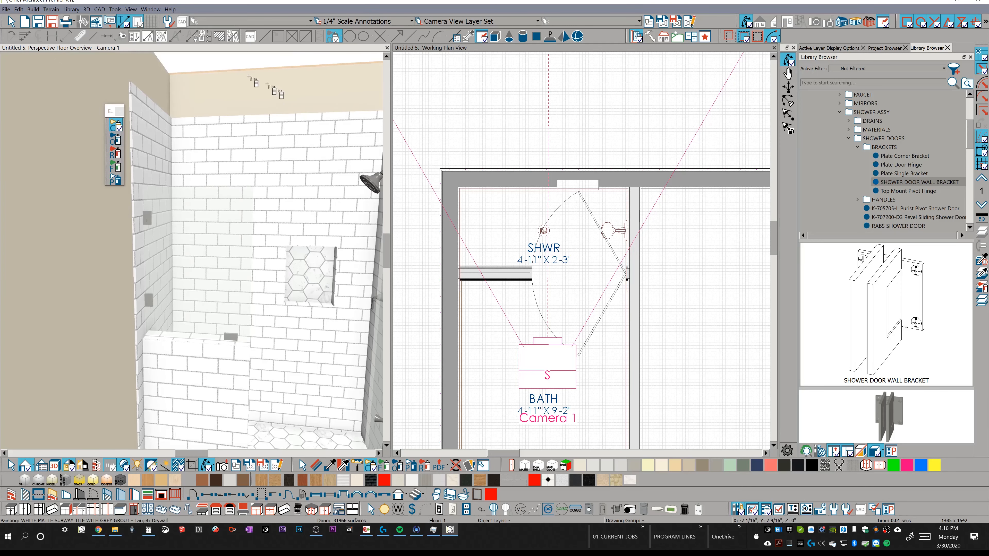
left_click(490, 48)
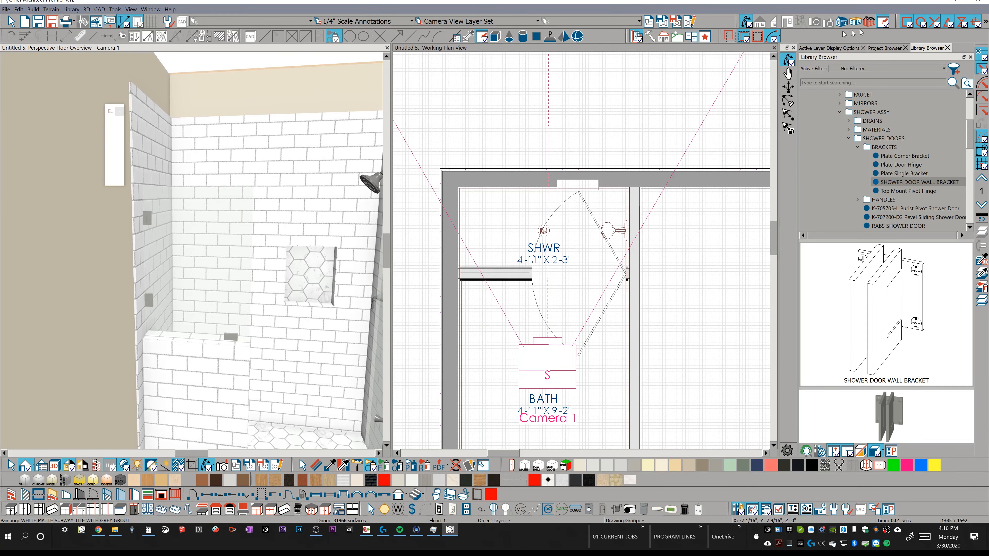
left_click(759, 23)
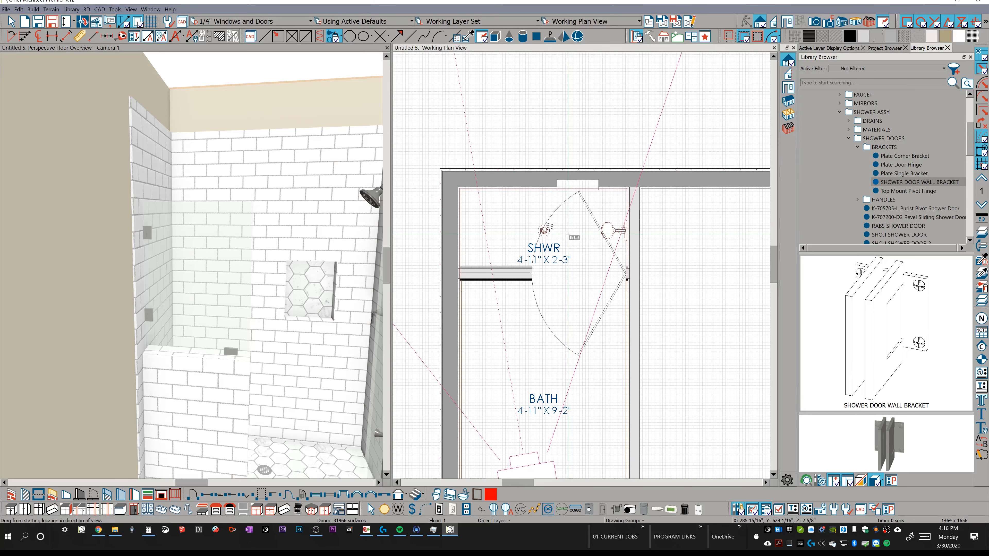
left_click_drag(502, 233, 398, 242)
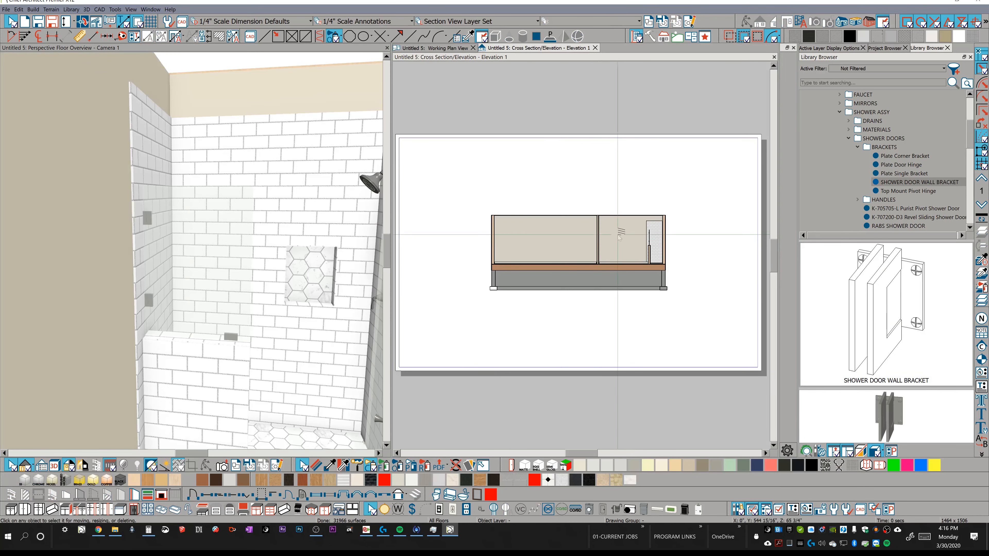
Convert the bracket wall's tile backsplash to a plain polyline and that polyline to a 3D molding polyline.
scroll(668, 231, "up", 6)
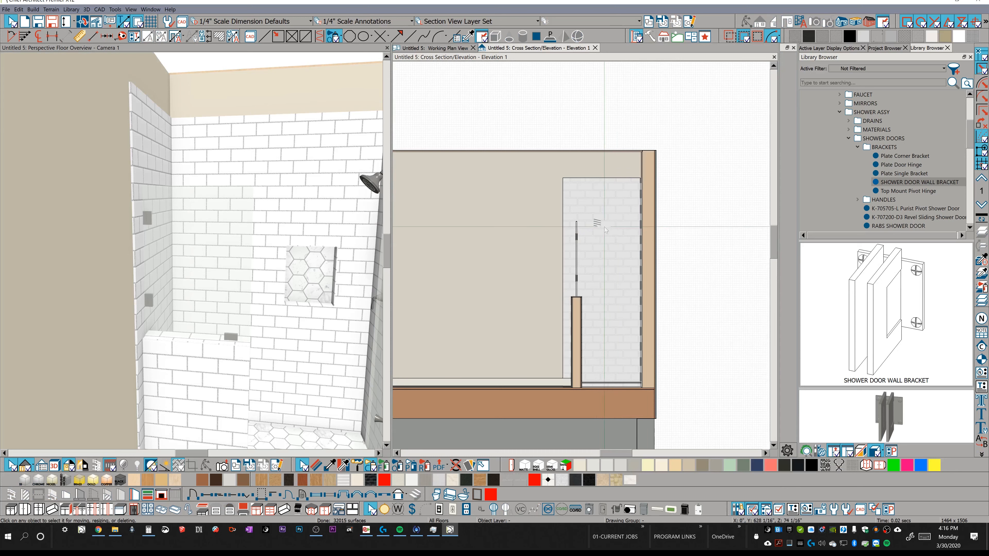
left_click(603, 224)
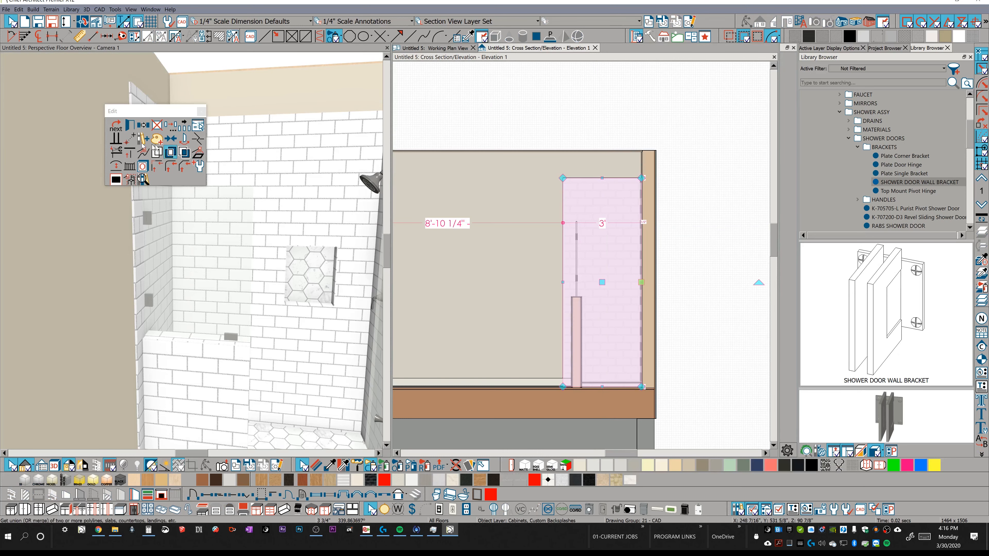
left_click(198, 156)
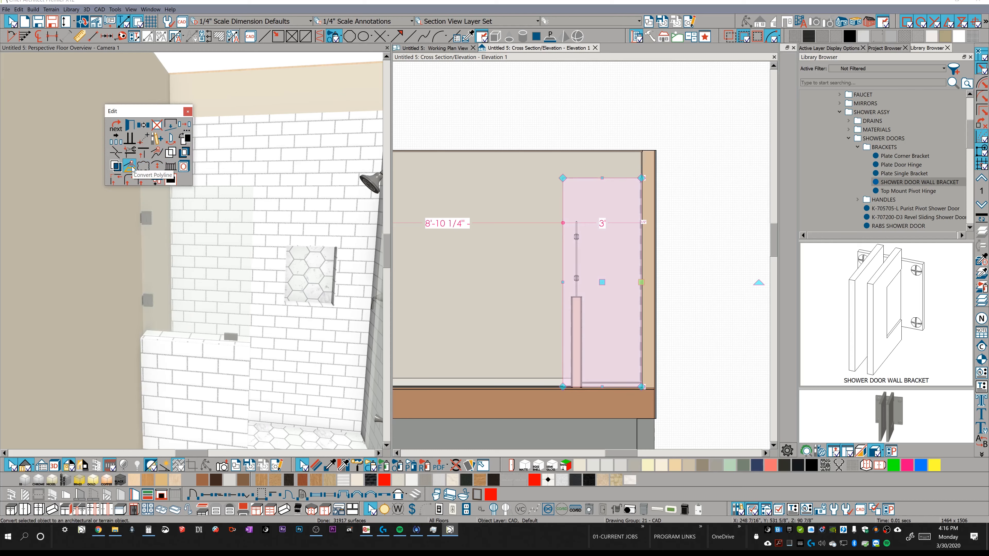
left_click(131, 167)
left_click(378, 93)
left_click(349, 291)
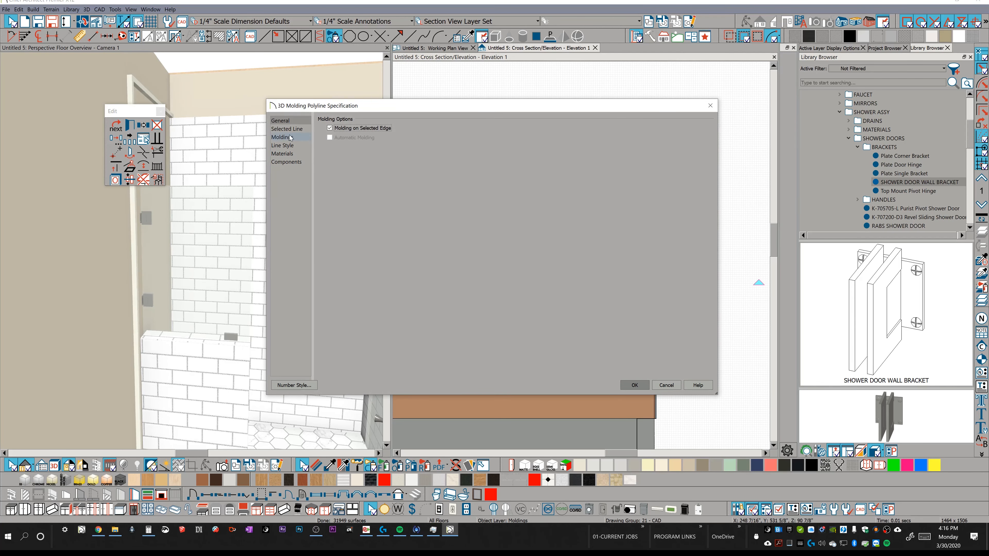
Replace the molding polyline's default profile with the Quarter Round Molding found by searching the library for ROUND.
left_click(289, 138)
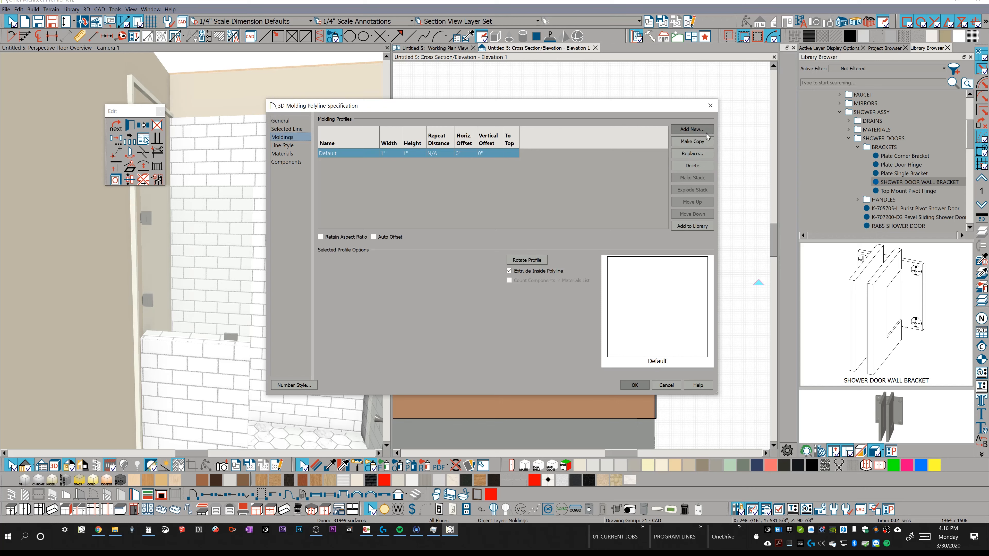
left_click(692, 154)
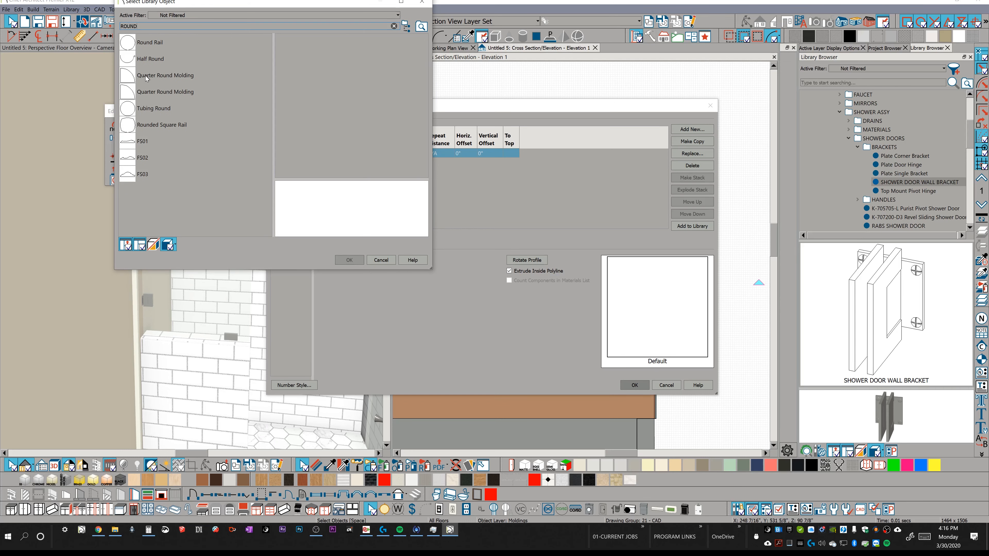
left_click(145, 76)
left_click(340, 260)
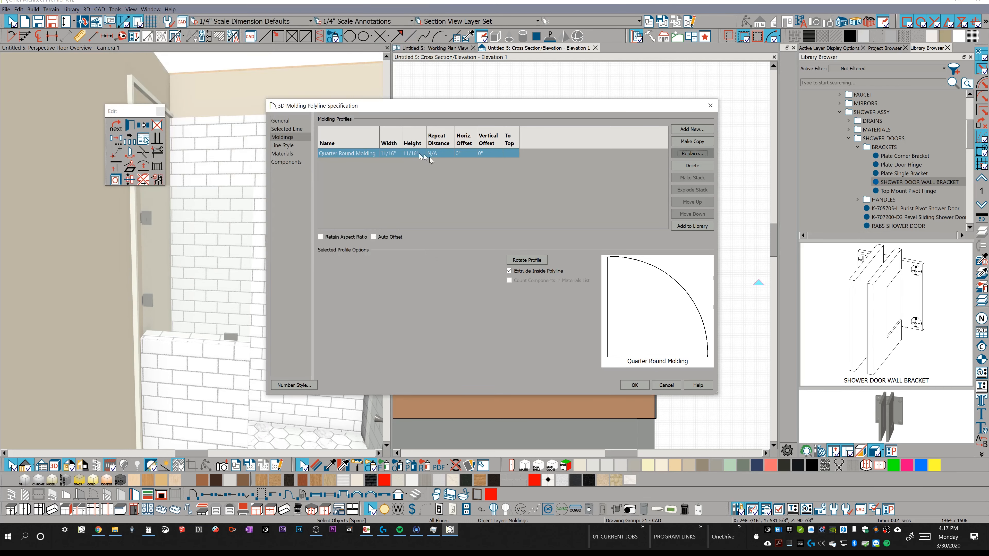
left_click(397, 154)
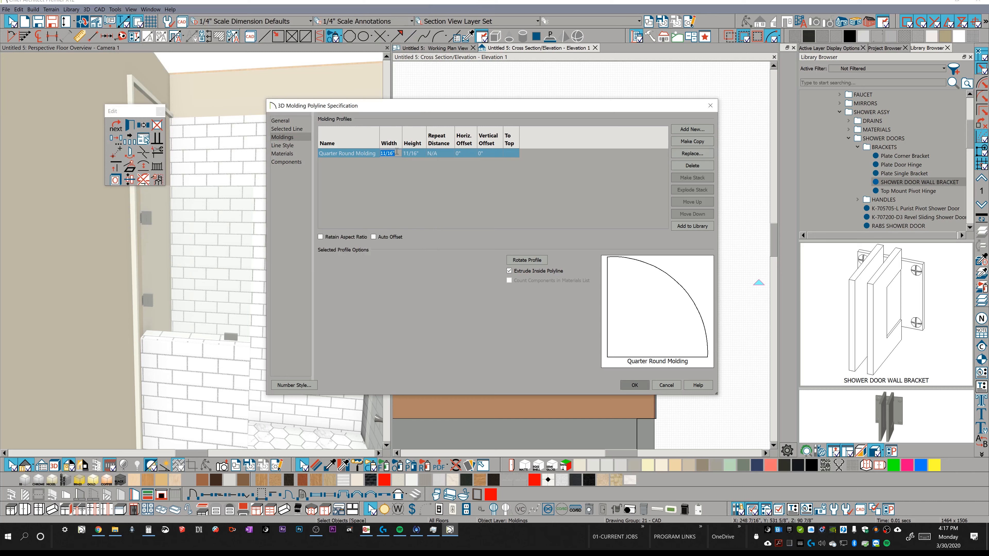
key("Tab")
key("Return")
key("Return")
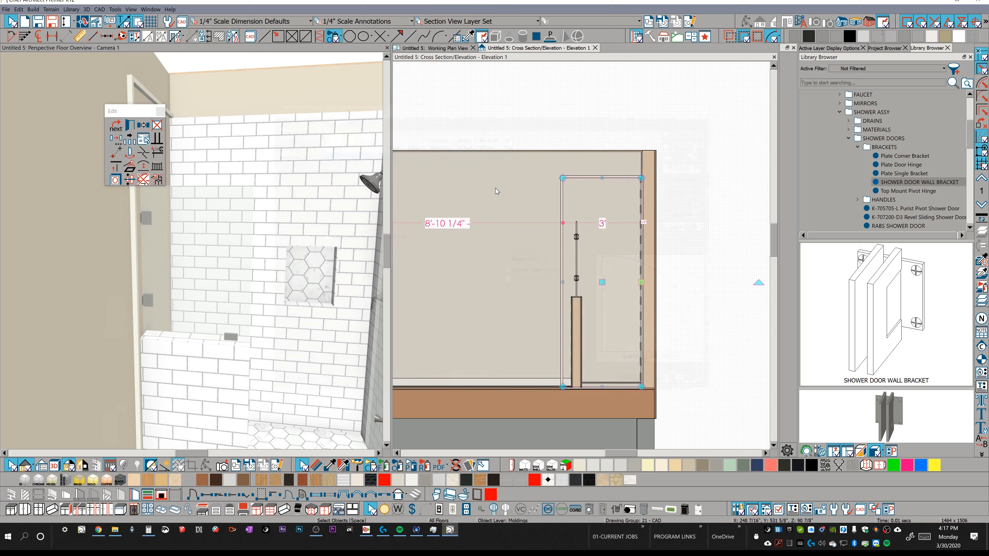
key("Escape")
Copy the tile backsplash from the valve-side wall and reflect the copy about the room's center line onto the bracket wall.
mouse_move(248, 157)
middle_mouse_down()
mouse_move(273, 181)
mouse_move(245, 174)
middle_mouse_up()
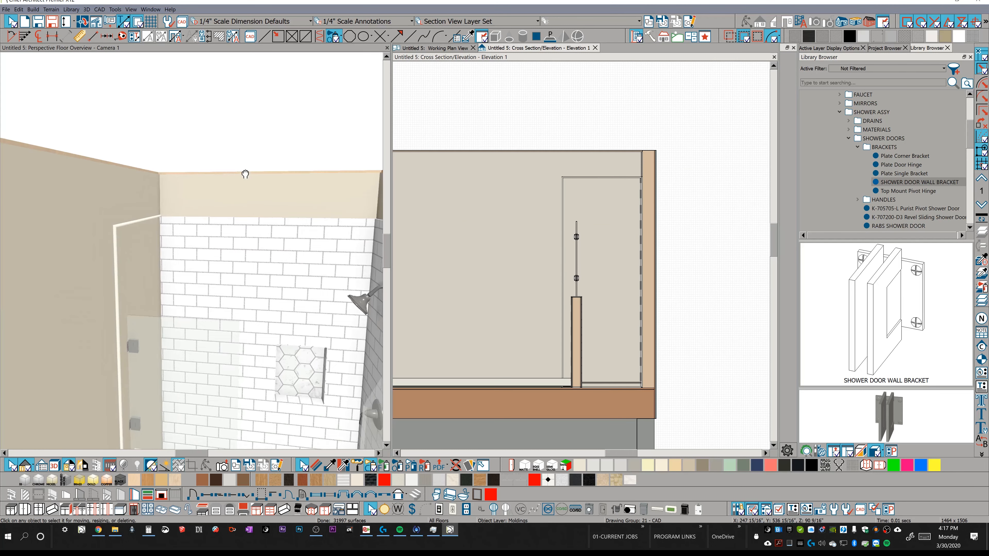
left_click(162, 234)
key("o")
left_click_drag(251, 239, 255, 241)
key("Escape")
left_click(317, 235)
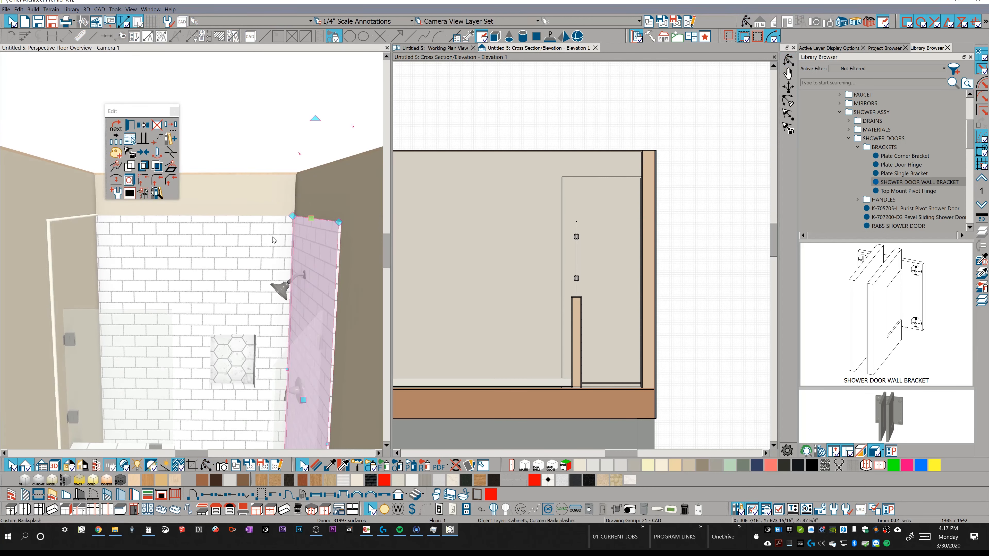
key("c")
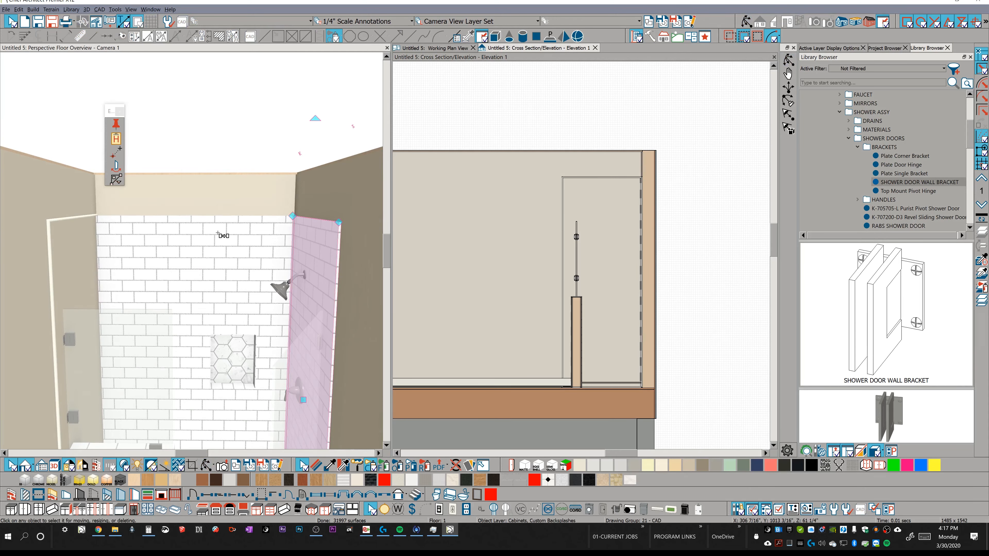
left_click(218, 233)
mouse_move(217, 266)
middle_mouse_down()
mouse_move(235, 352)
mouse_move(223, 358)
mouse_move(201, 261)
middle_mouse_up()
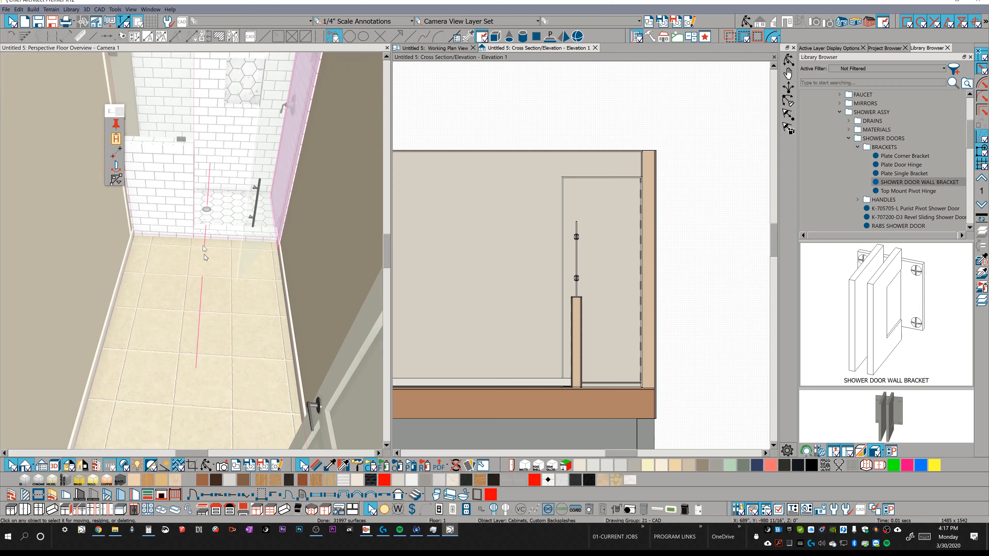
middle_click_drag(166, 141, 195, 236)
Sample White Matte Subway Tile with Grey Grout from the shower wall and paint the bracket wall's quarter round molding with it.
left_click(156, 166)
middle_click_drag(251, 169, 253, 187)
left_click(330, 463)
left_click(261, 194)
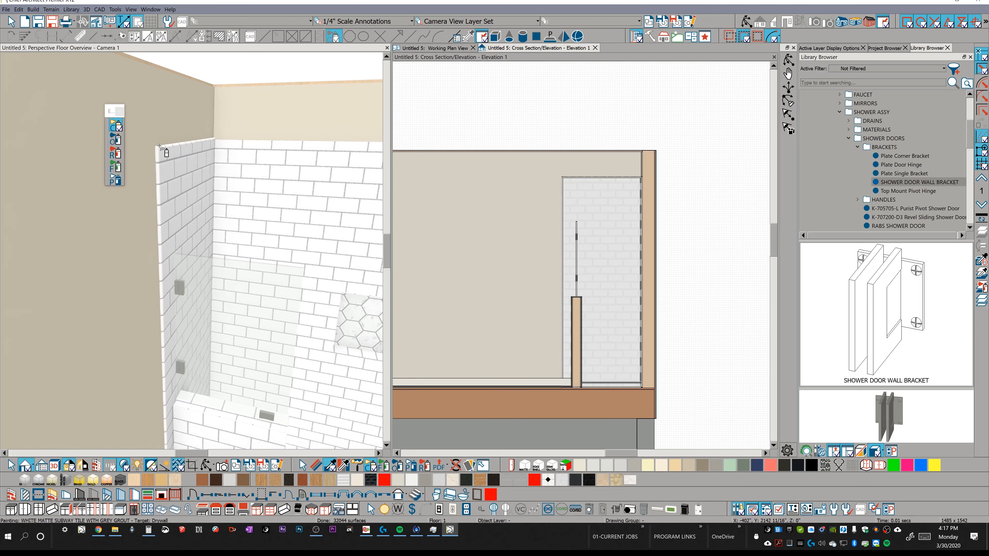
left_click(209, 143)
key("Escape")
scroll(208, 142, "down", 3)
left_click_drag(208, 143, 227, 159)
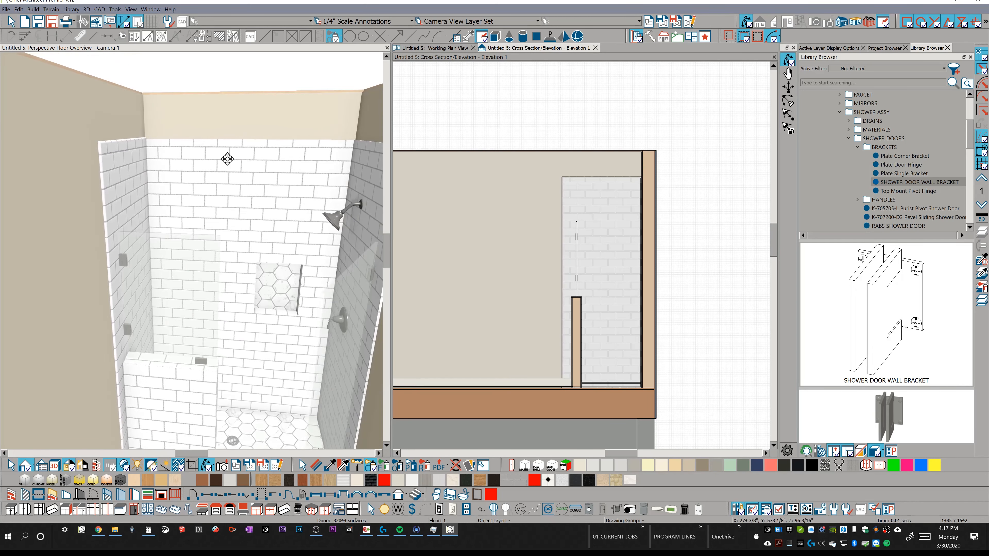
key("p")
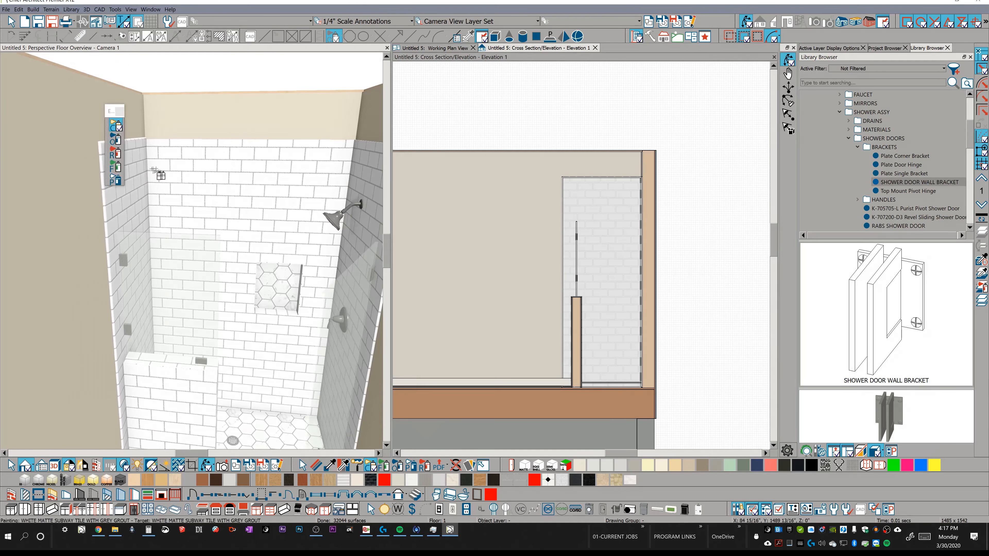
key("Escape")
Copy the tiled edge molding and reflect the copy about the room's center line onto the valve-side wall.
left_click(103, 162)
middle_click_drag(155, 145, 141, 140)
left_click(145, 128)
left_click(117, 165)
middle_click_drag(138, 189, 227, 360)
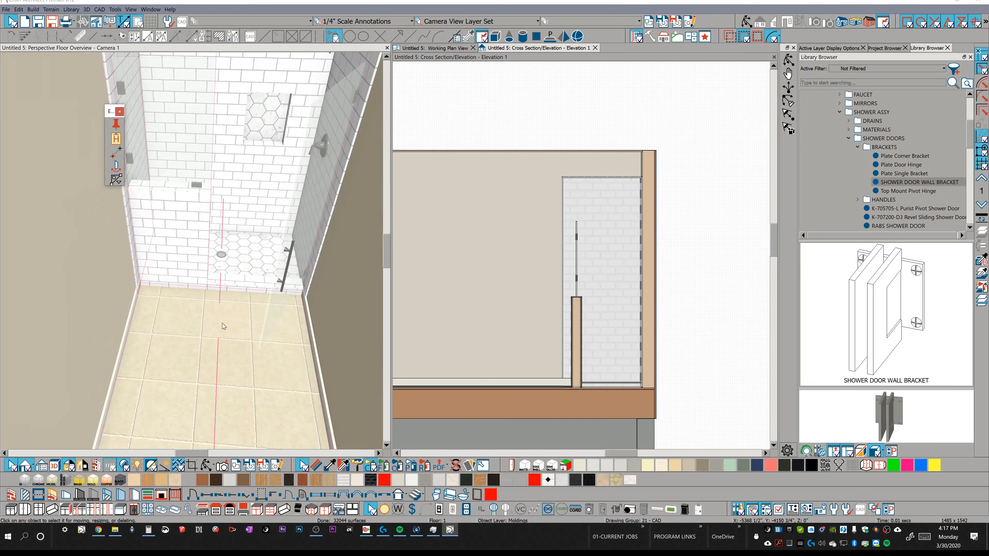
left_click(237, 221)
Reflect the valve-side molding horizontally about its own center and shift it in the negative X direction to line up with the tile.
middle_click_drag(237, 220, 340, 142)
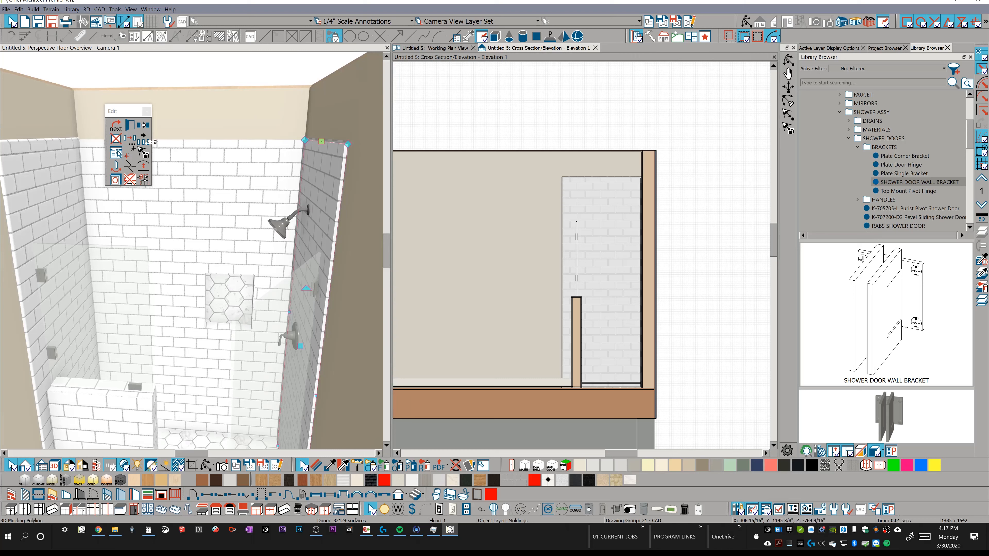
left_click(131, 142)
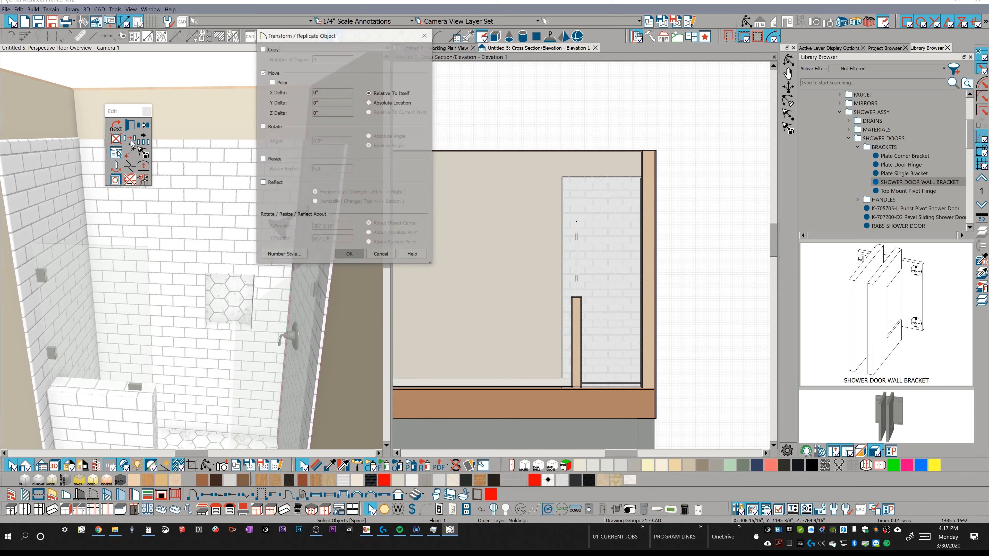
left_click(274, 183)
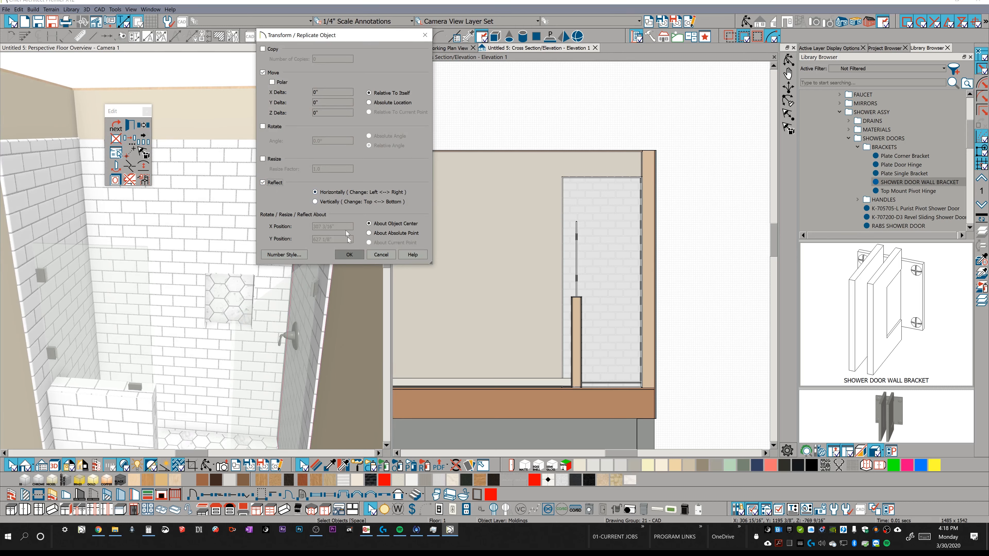
left_click(349, 254)
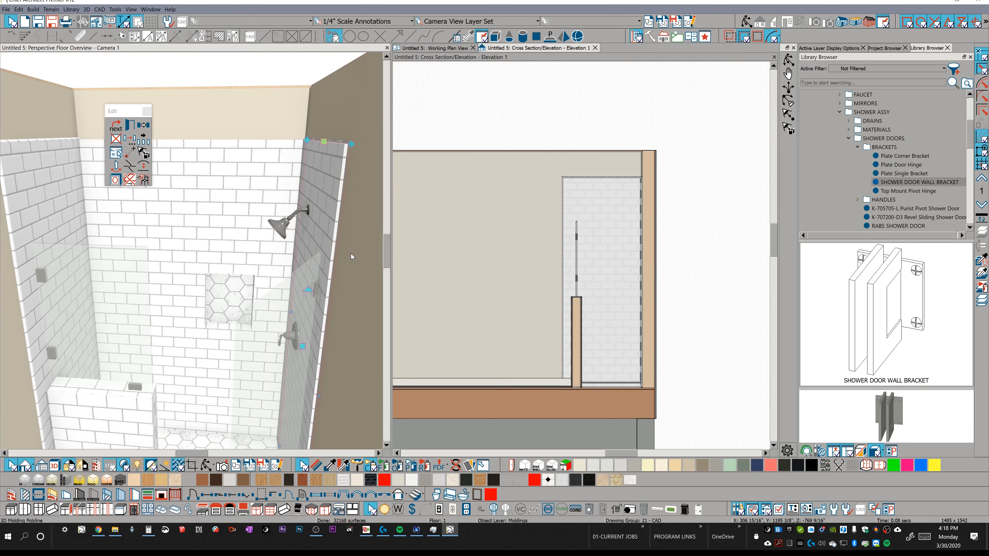
left_click(130, 152)
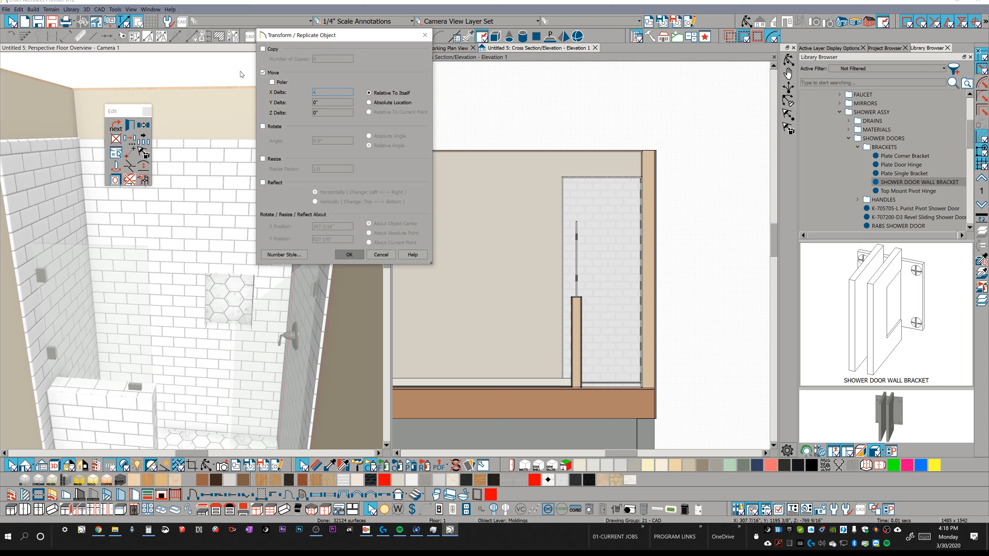
key("Return")
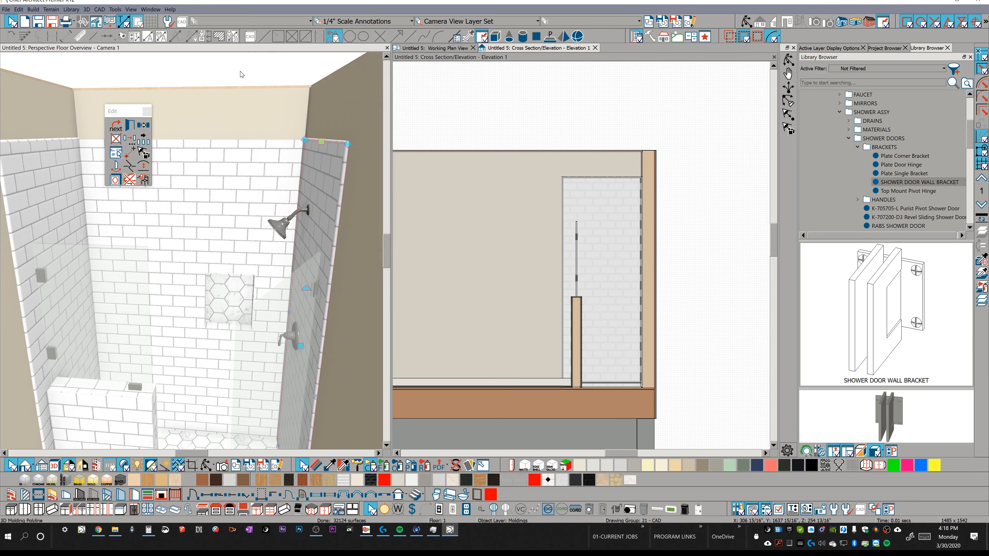
left_click(251, 142)
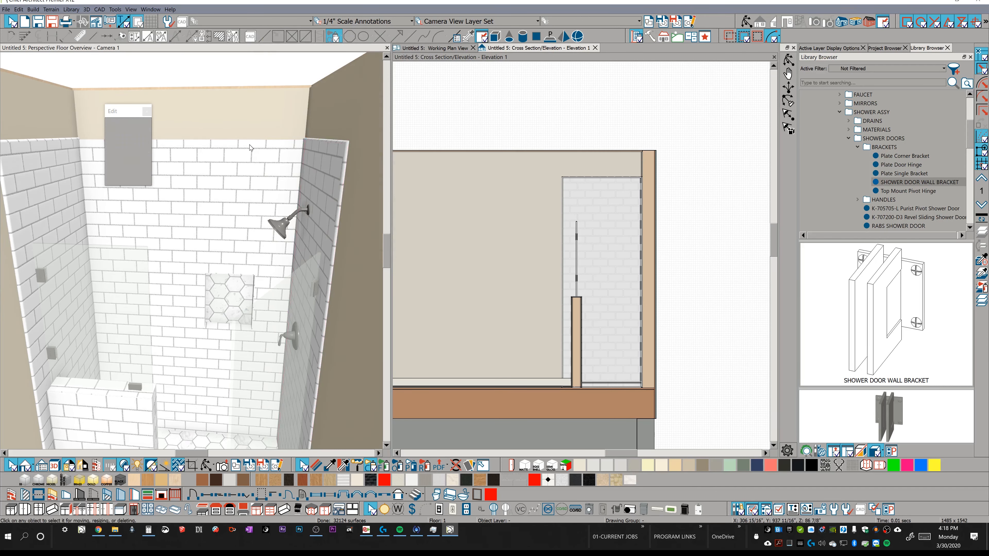
Create a wall elevation view of the shower's back wall from the working plan view.
scroll(294, 154, "down", 1)
middle_click_drag(294, 154, 322, 117)
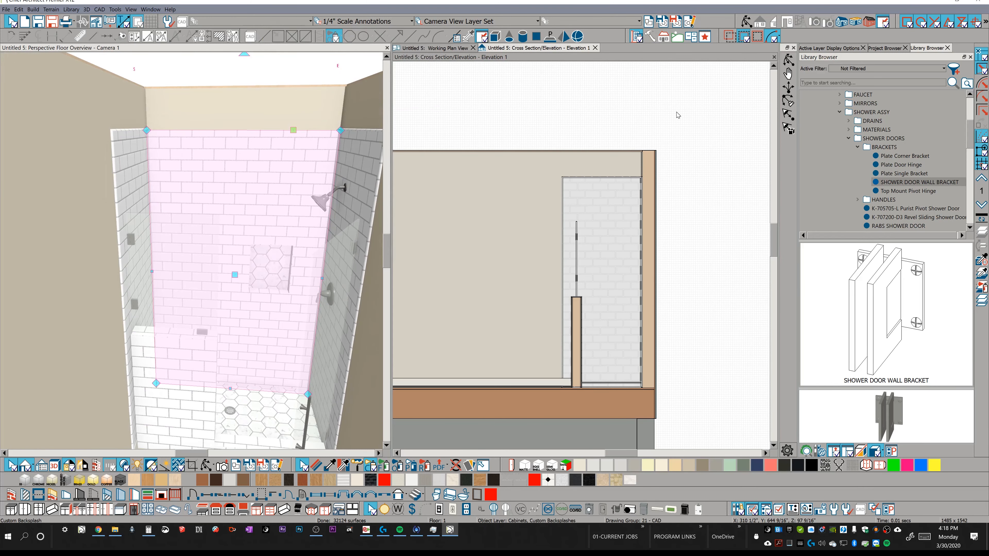
left_click(459, 48)
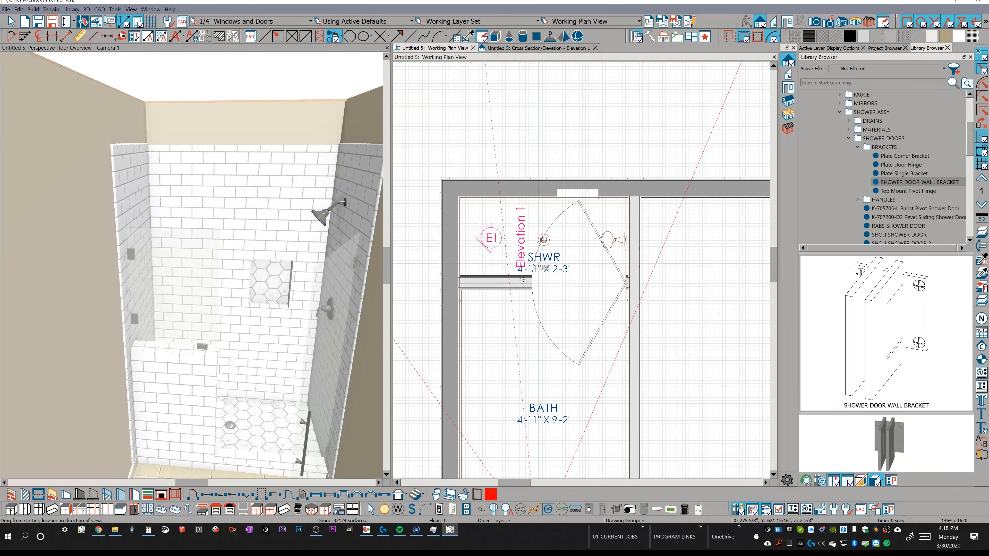
left_click(787, 21)
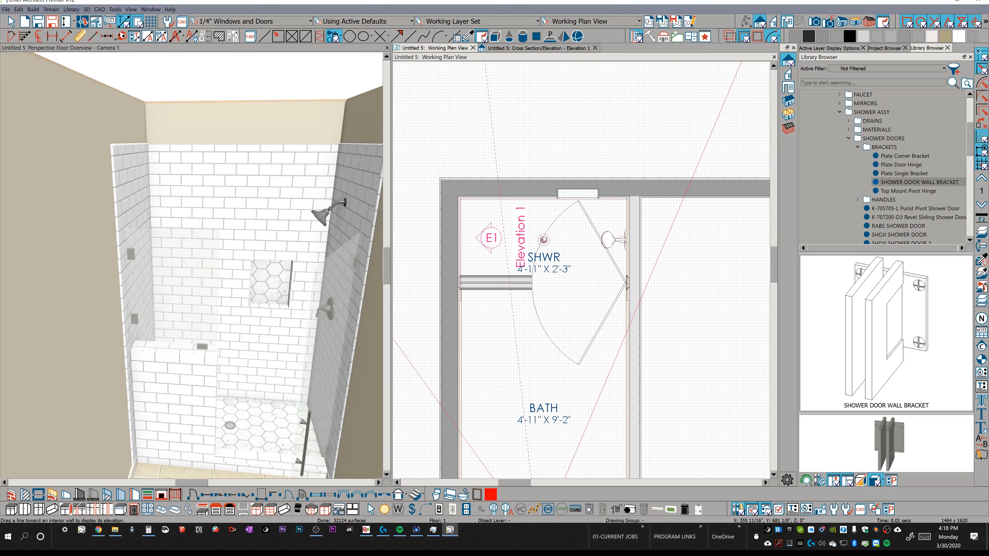
left_click(548, 223)
left_click_drag(550, 182, 550, 158)
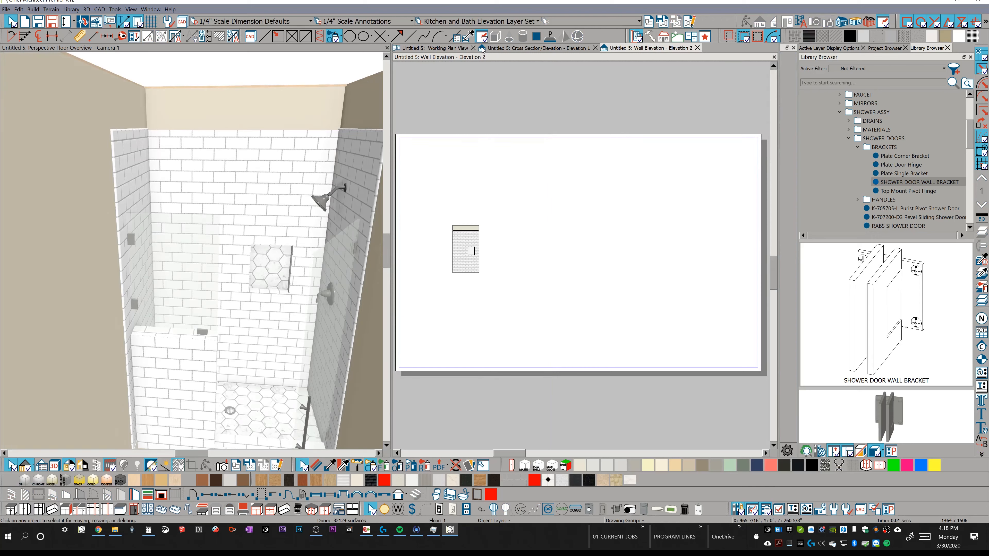
Copy the back wall's custom tile backsplash in place and convert the copy to a plain polyline, turning on display of the "CAD, Default" layer.
scroll(468, 252, "up", 3)
scroll(466, 267, "up", 3)
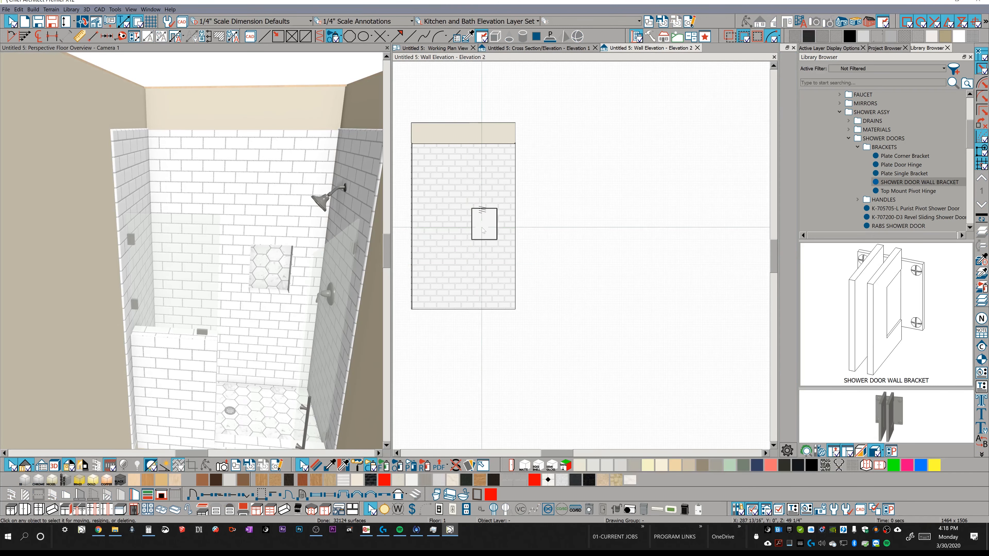
left_click(515, 190)
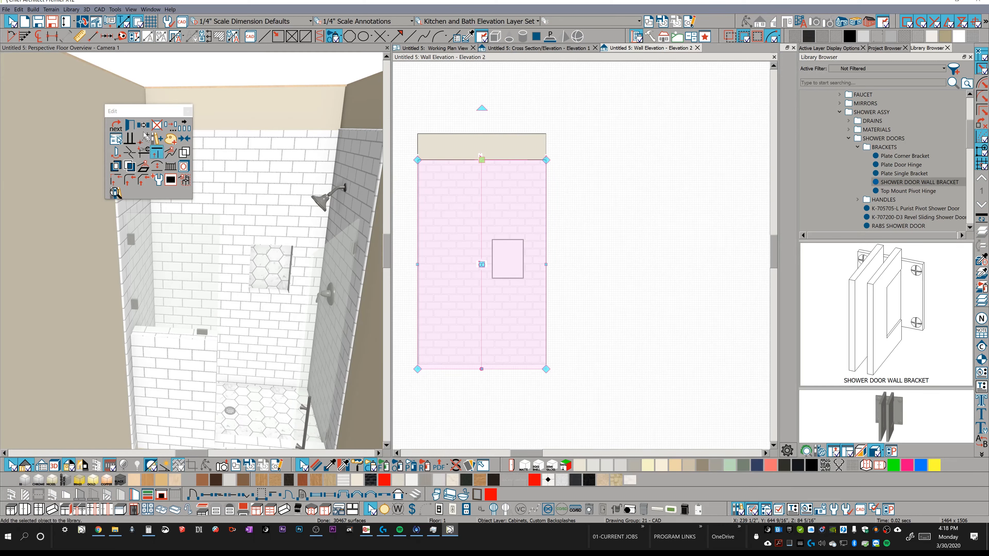
left_click(143, 126)
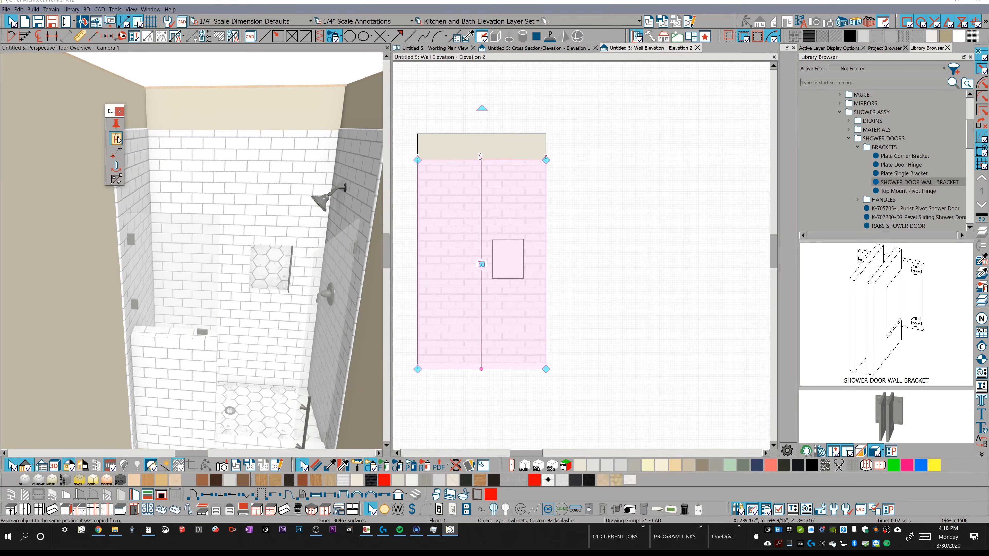
left_click(117, 140)
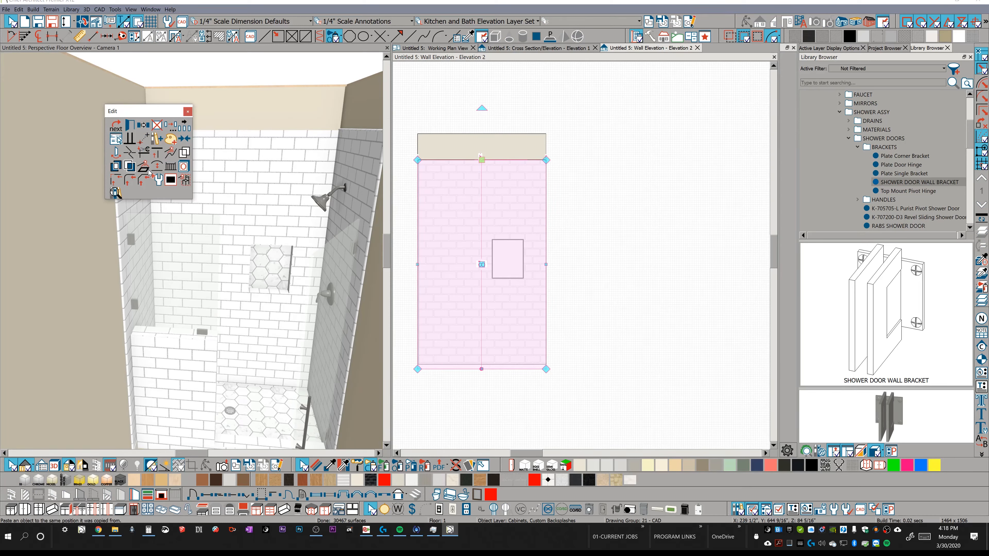
left_click(143, 167)
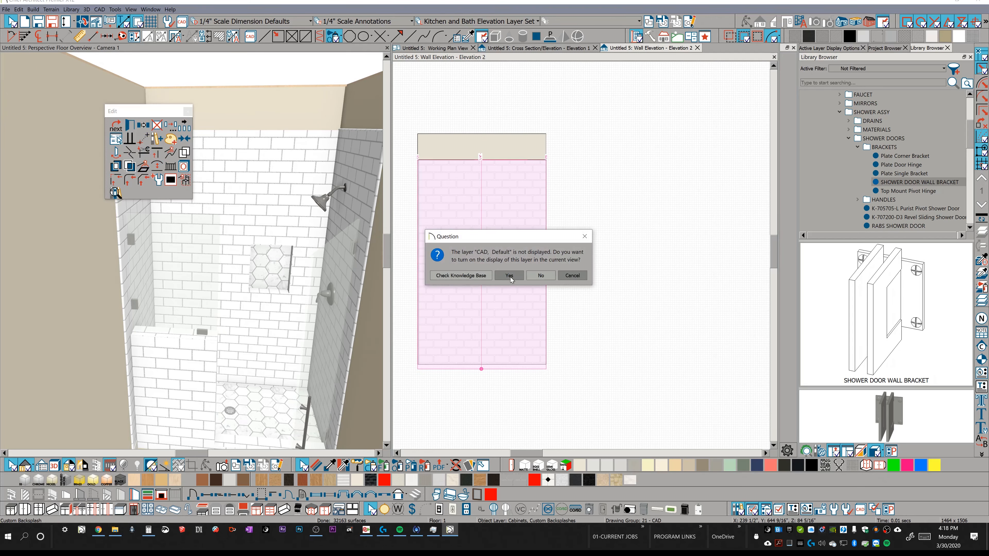
left_click(509, 275)
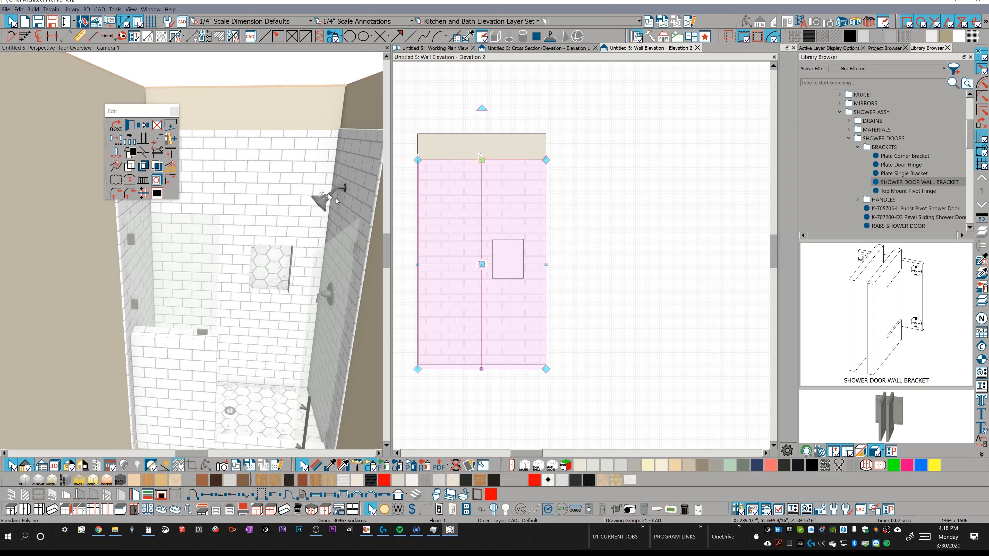
Convert the back wall polyline to a 3D Molding Polyline and replace its default profile with Quarter Round Molding.
left_click(172, 166)
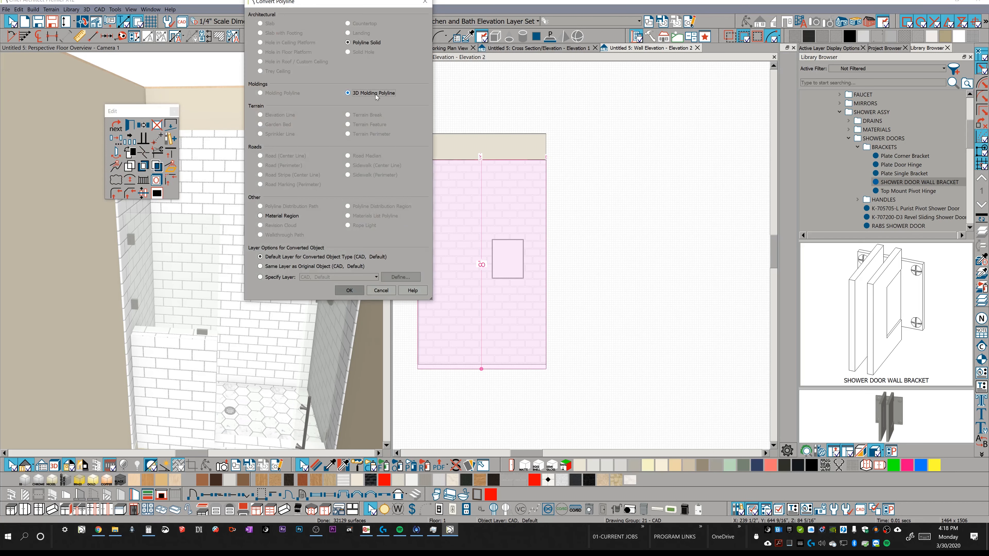
key("Return")
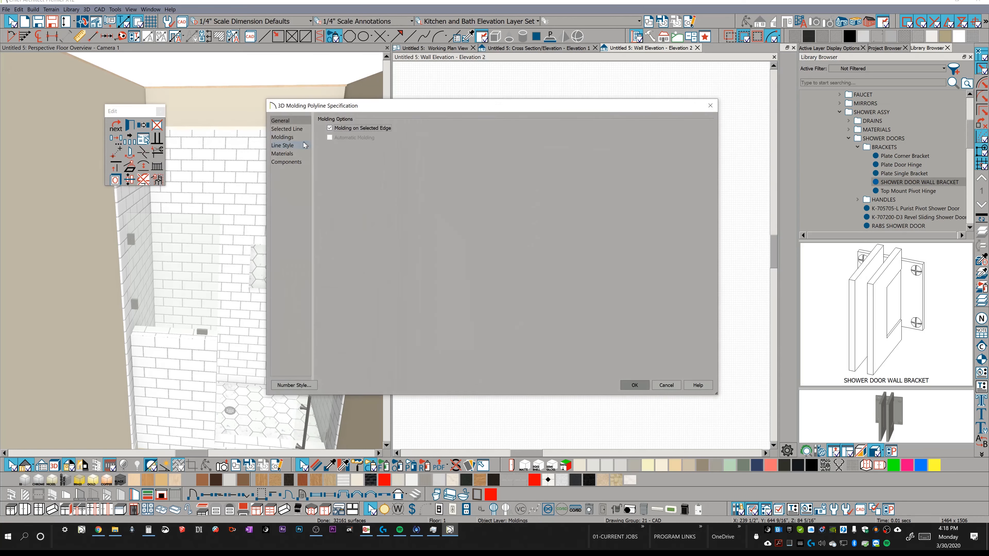
left_click(293, 138)
left_click(692, 153)
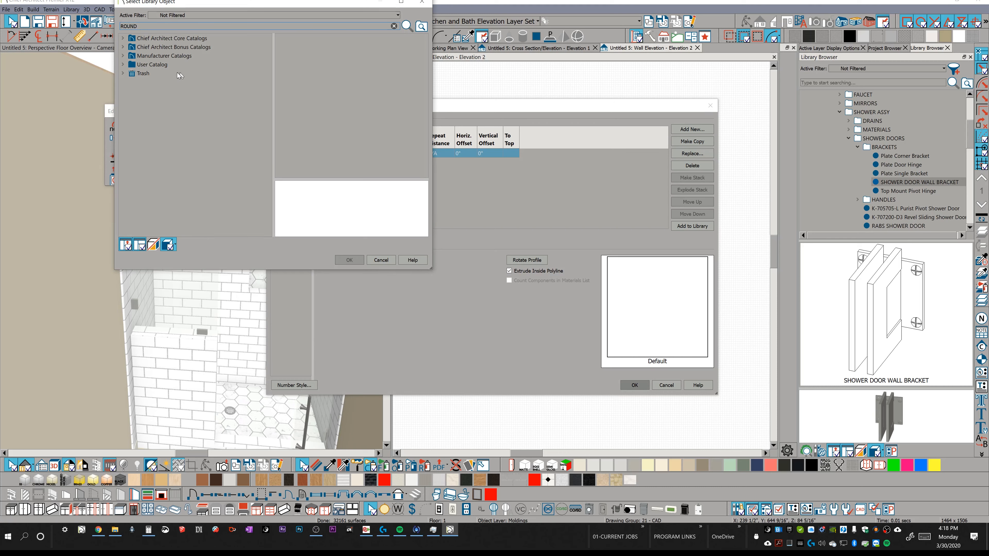
key("Return")
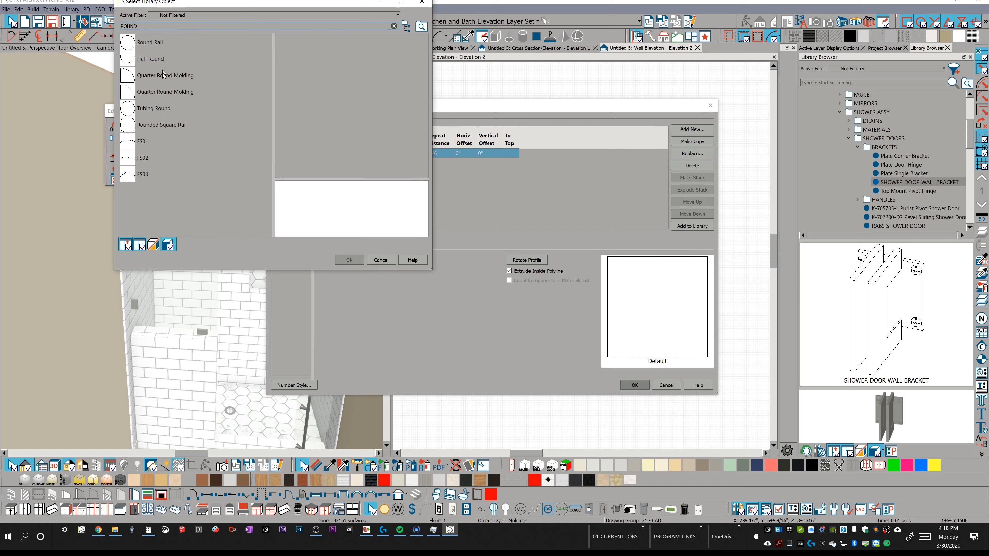
left_click(163, 76)
key("Return")
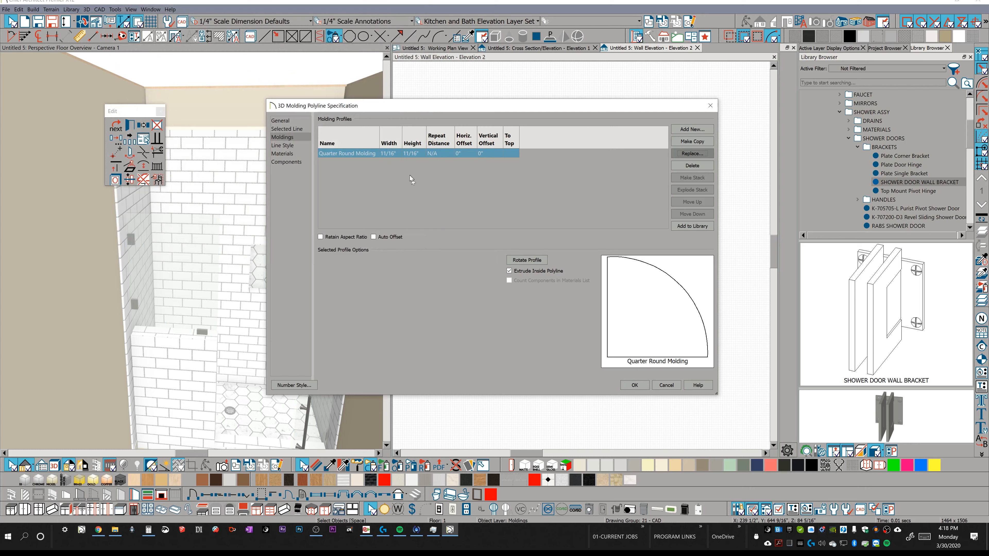
Size the back wall's quarter round profile to 1/2" and apply the molding specification.
left_click(390, 152)
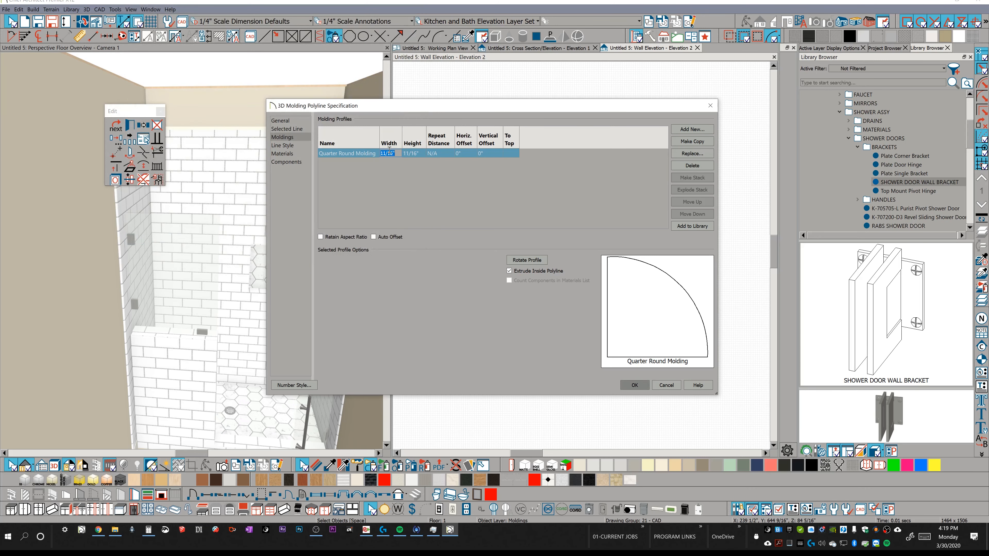
key("Tab")
type("1/2")
key("Tab")
key("Return")
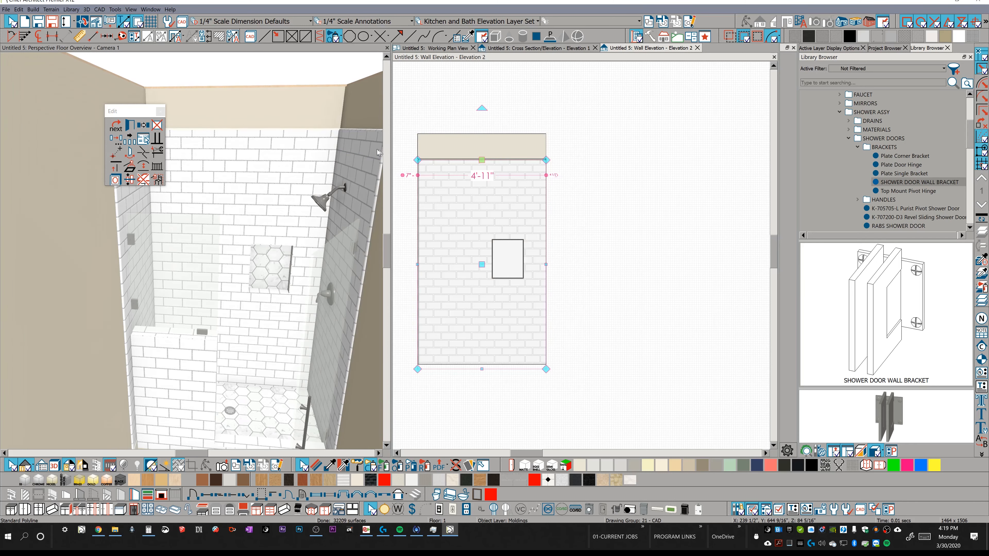
Select the back wall's quarter round molding in the camera view and move it 1/2" in the Y direction.
middle_click_drag(289, 123, 285, 144)
scroll(287, 126, "down", 1)
left_click_drag(285, 144, 289, 159)
left_click(269, 271)
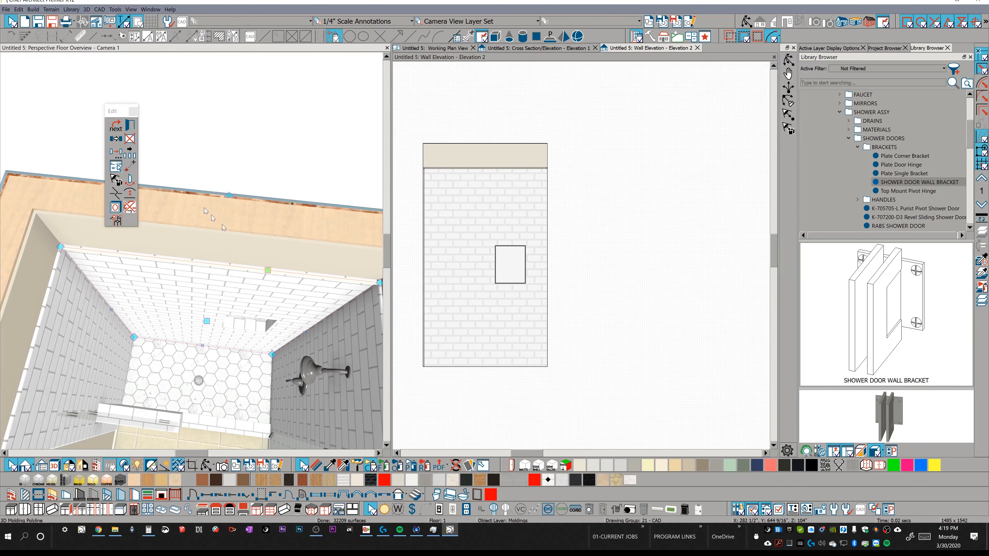
left_click(115, 166)
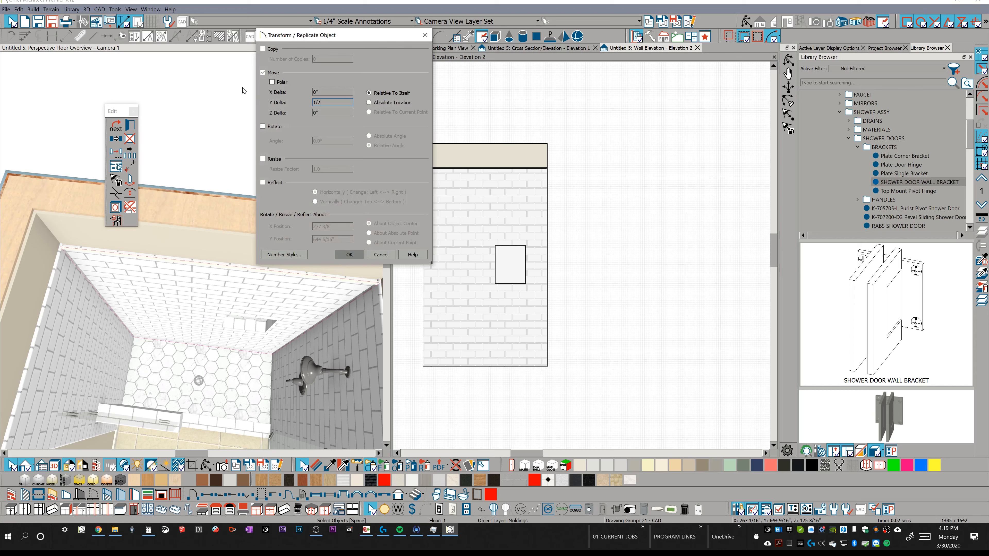
key("Return")
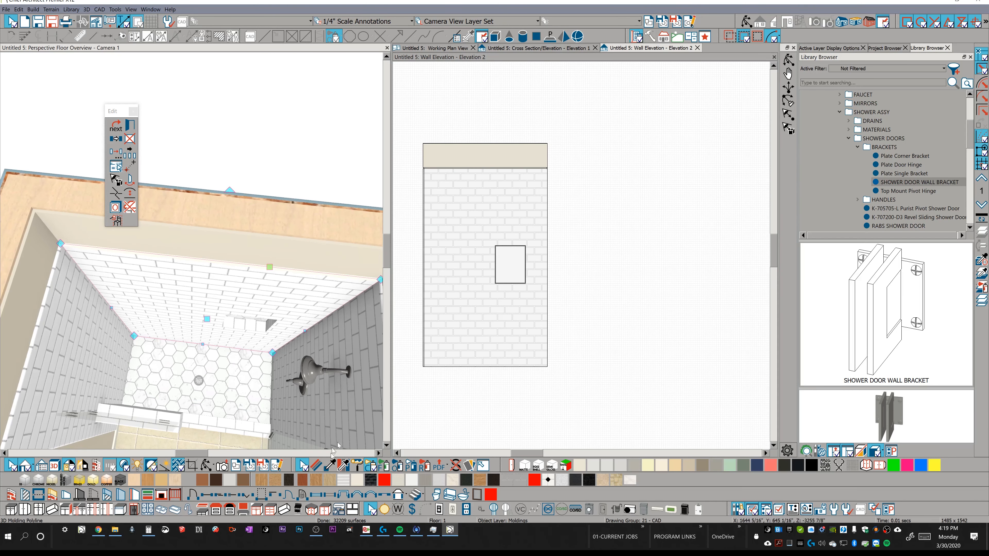
Sample White Matte Subway Tile with Grey Grout from the shower wall and paint the back wall's molding with it.
left_click(330, 465)
left_click(307, 307)
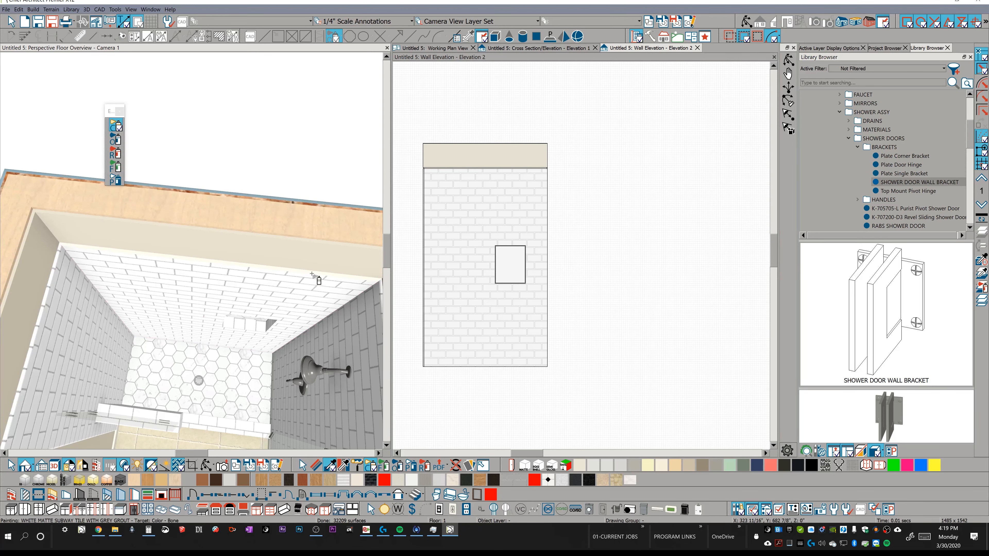
mouse_move(316, 278)
middle_mouse_down()
mouse_move(325, 269)
mouse_move(294, 214)
mouse_move(300, 97)
mouse_move(306, 104)
middle_mouse_up()
Close the perspective camera, wall elevation and cross section views, leaving only the working plan view open.
left_click(387, 48)
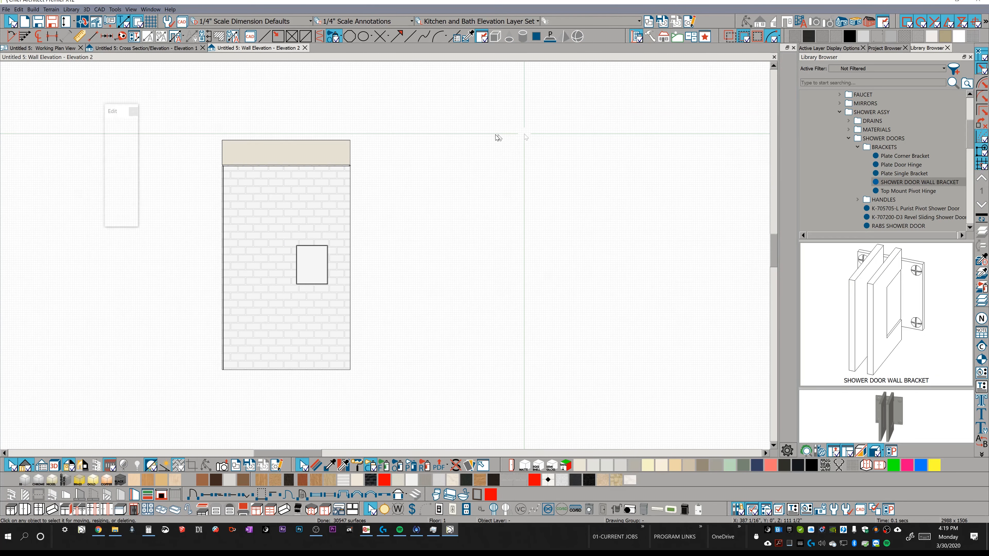
key("ctrl+w")
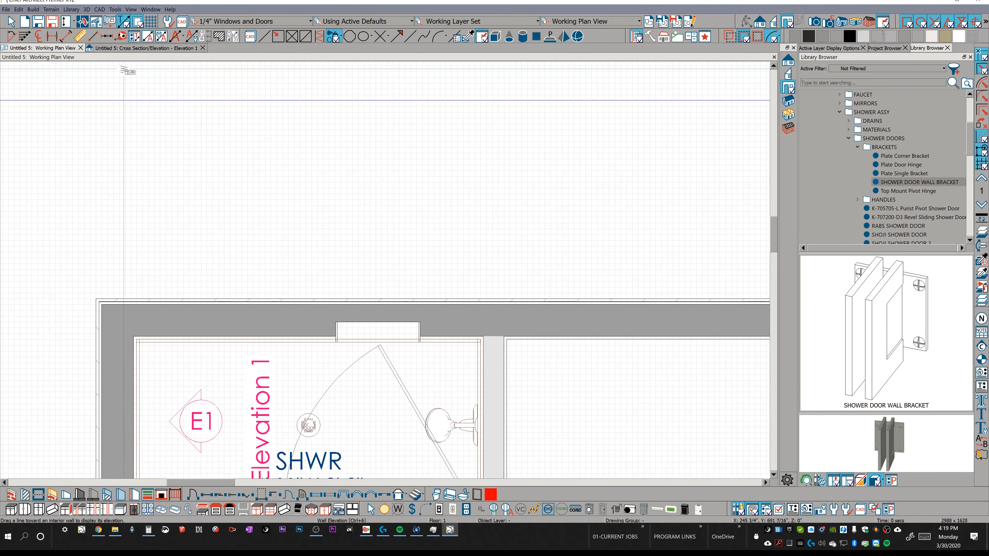
key("ctrl+Tab")
key("ctrl+w")
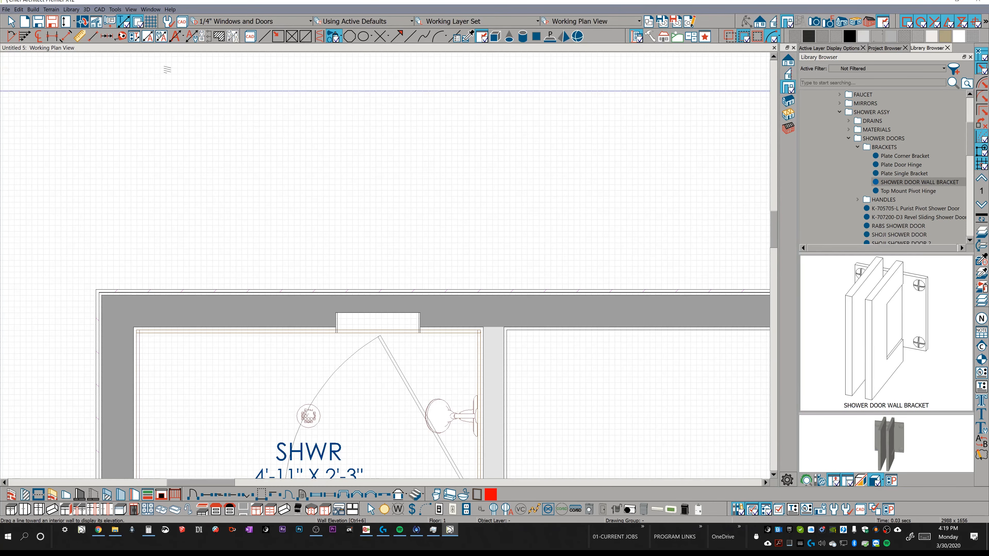
Place three recessed ceiling lights in line along the room, one over the shower drain and two in the bath area.
scroll(441, 159, "down", 5)
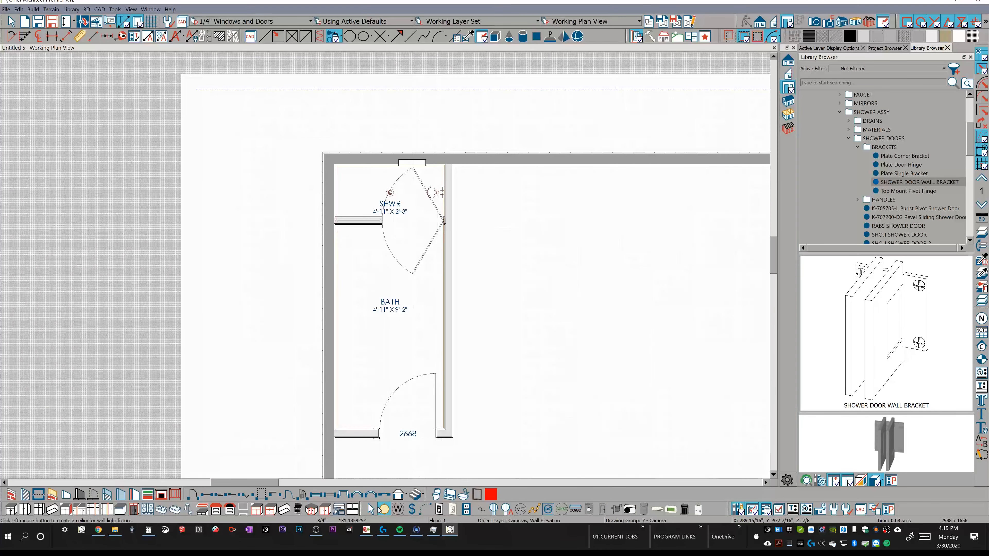
left_click(385, 510)
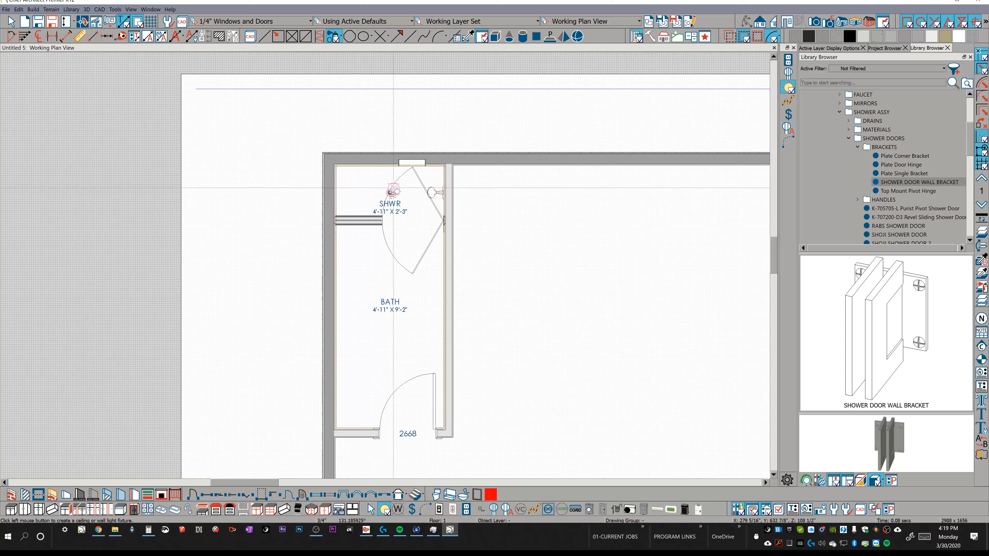
left_click(389, 192)
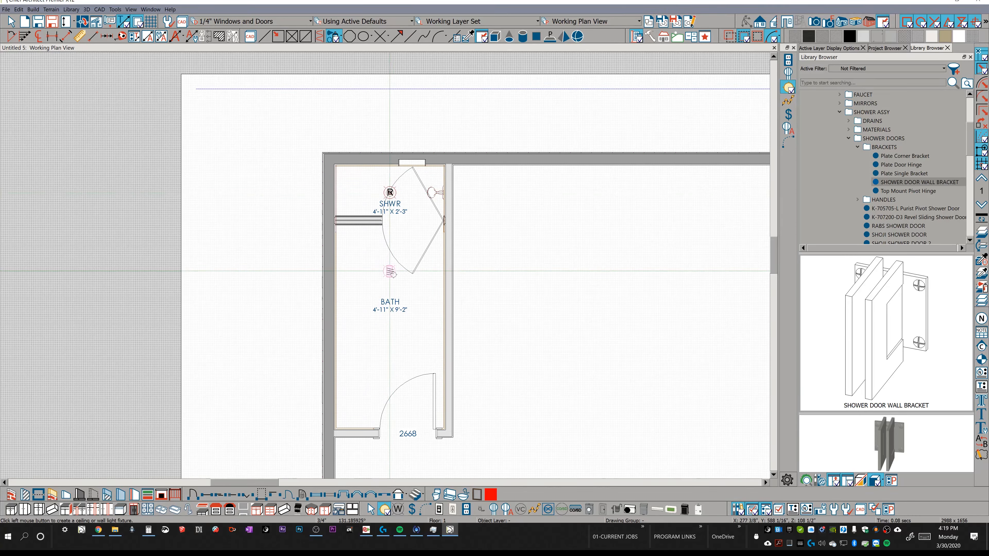
left_click(391, 272)
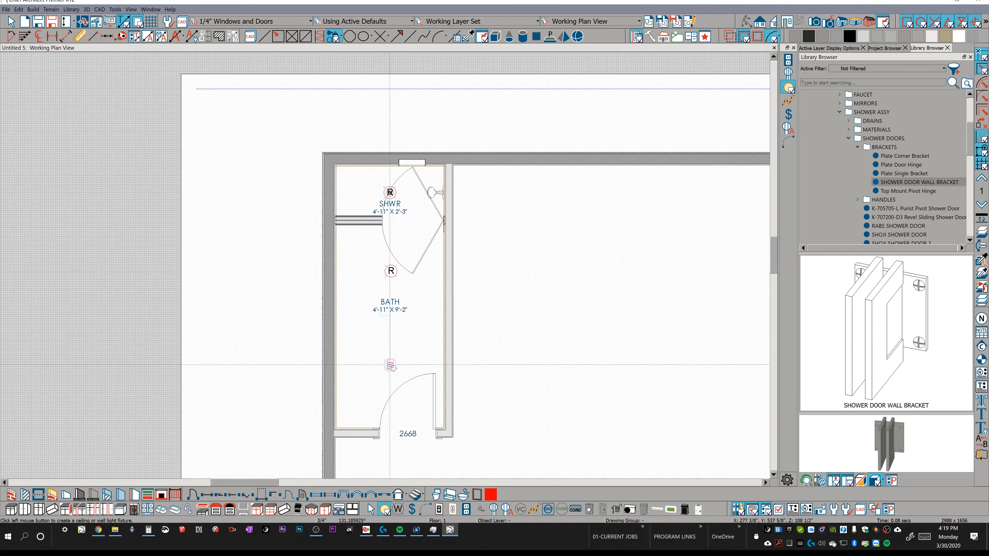
left_click(389, 365)
Create a full camera view from near the bath's entry door looking toward the shower.
left_click(814, 21)
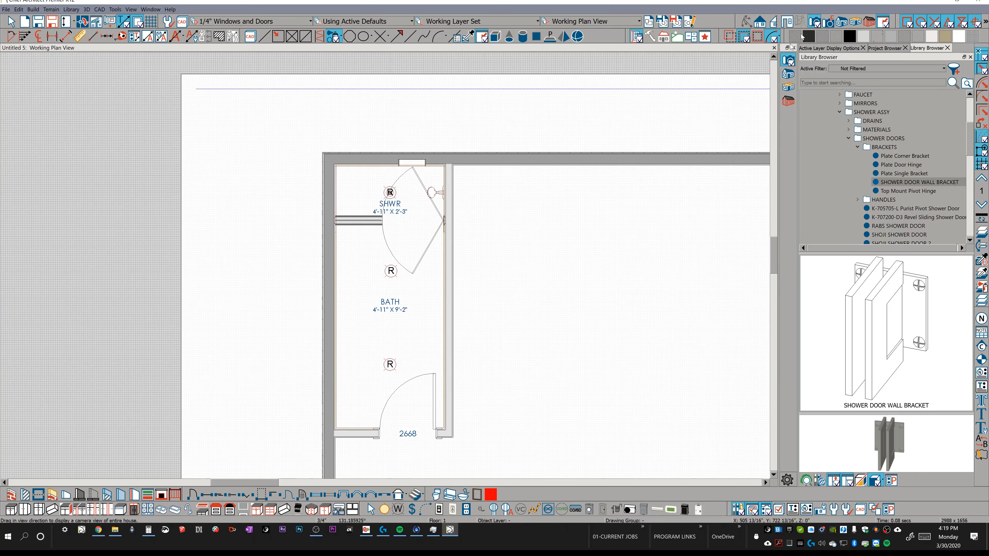
left_click_drag(386, 406, 383, 318)
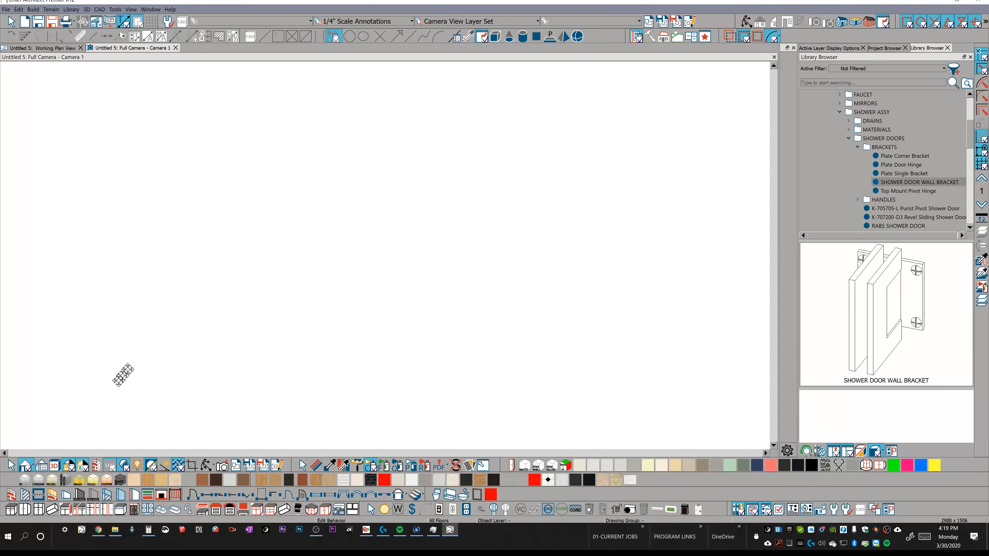
Set the camera view's rendering technique to Physically Based and orbit to show the whole shower.
left_click(23, 465)
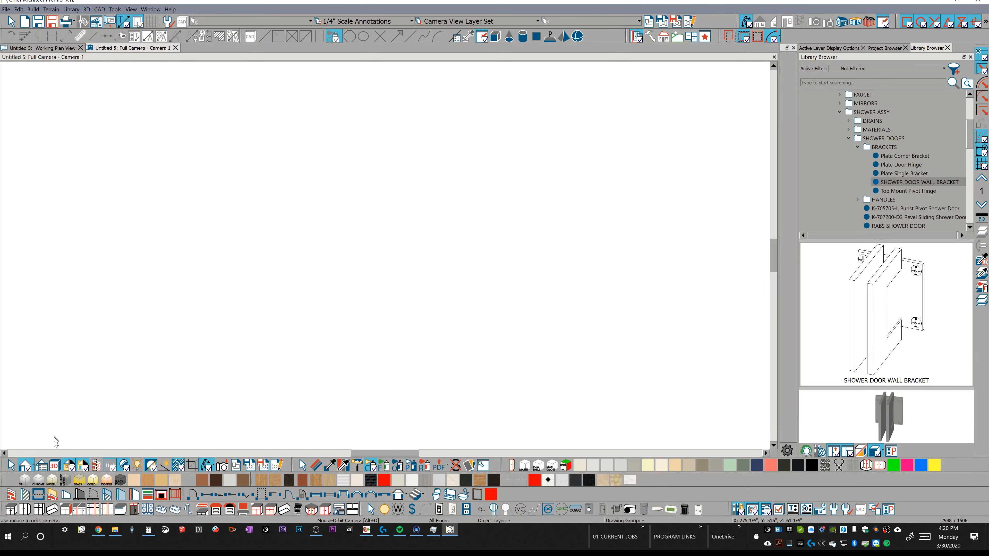
double_click(32, 467)
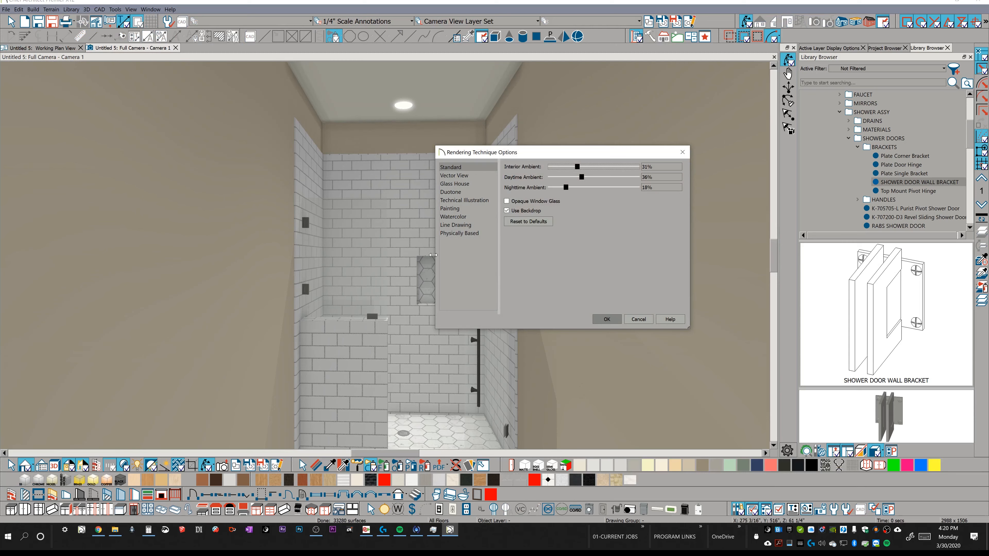
left_click(457, 231)
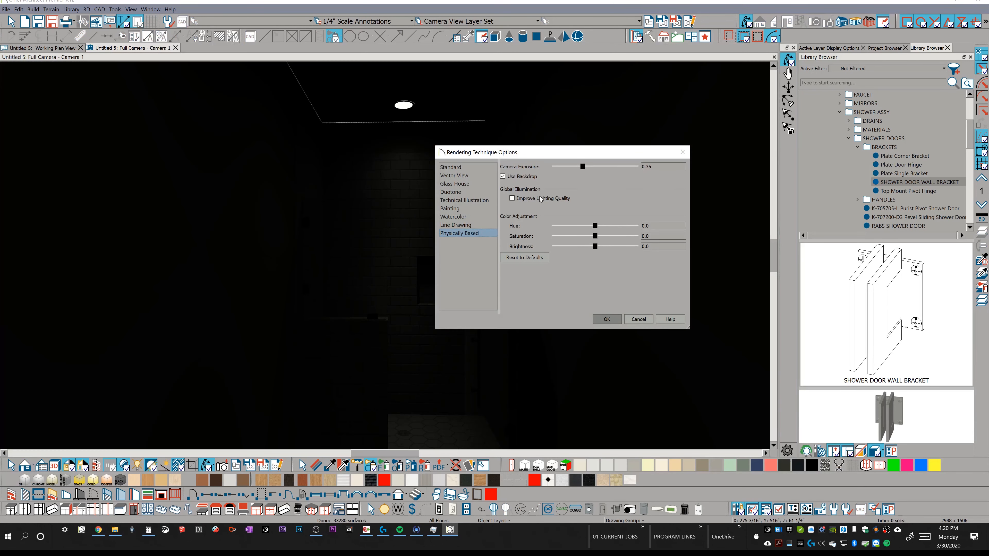
key("Return")
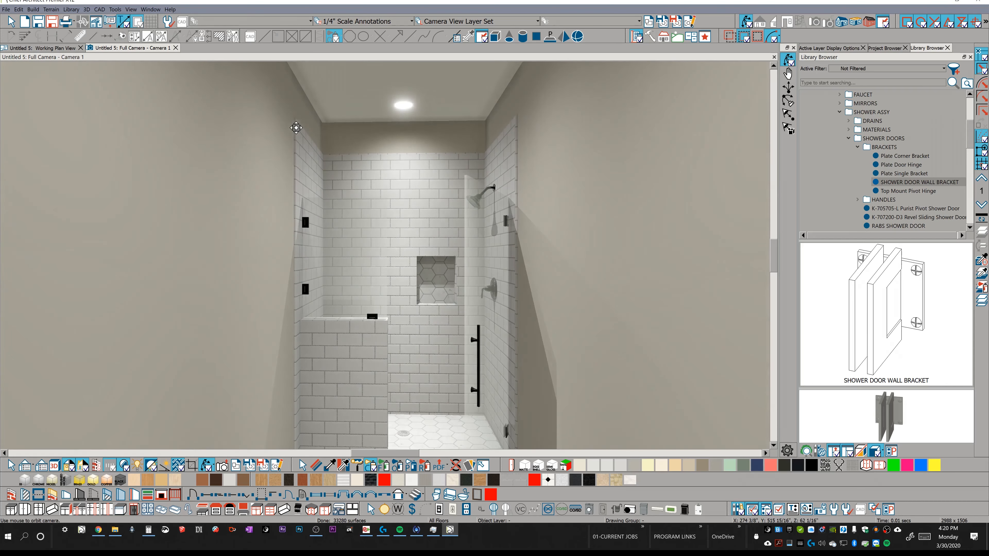
left_click_drag(508, 155, 508, 154)
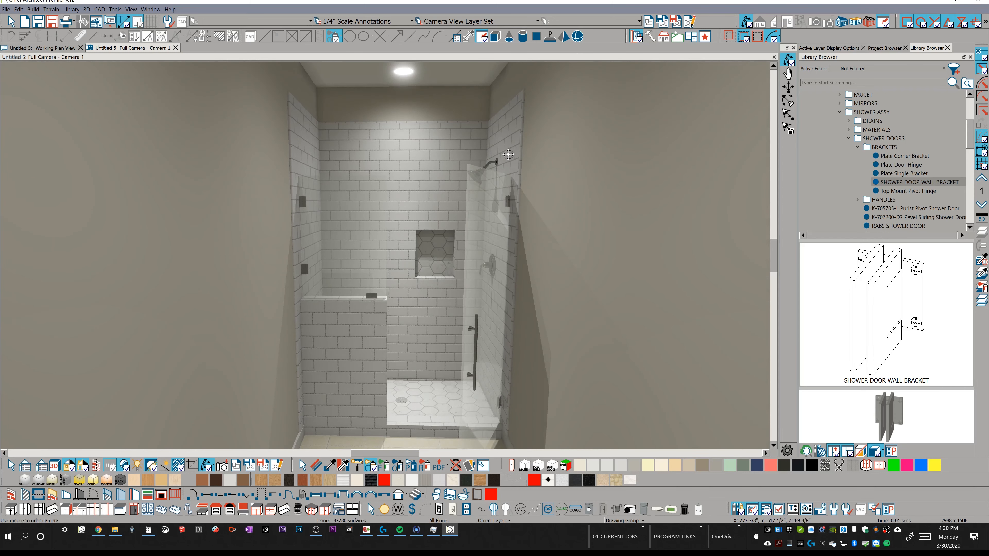